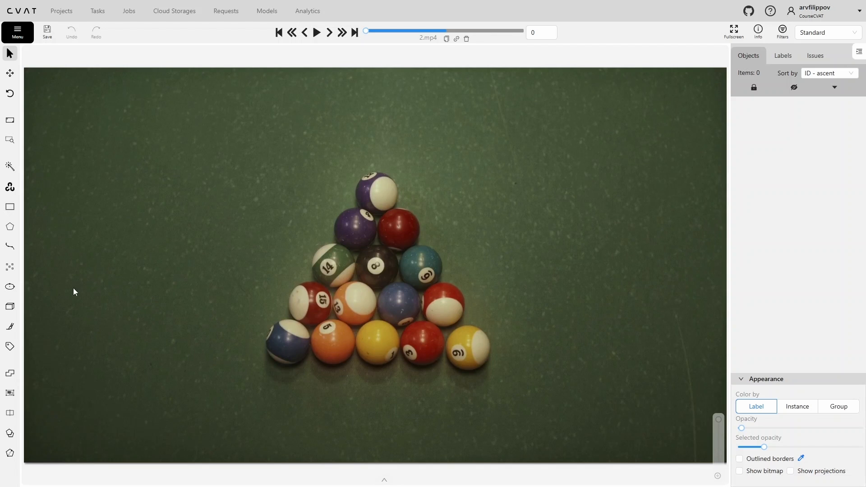
# Draw a single-point Ball shape on frame 0, on the empty felt well left of the purple-striped ball at the rack's apex
pyautogui.moveTo(9, 267)
pyautogui.click(61, 306)
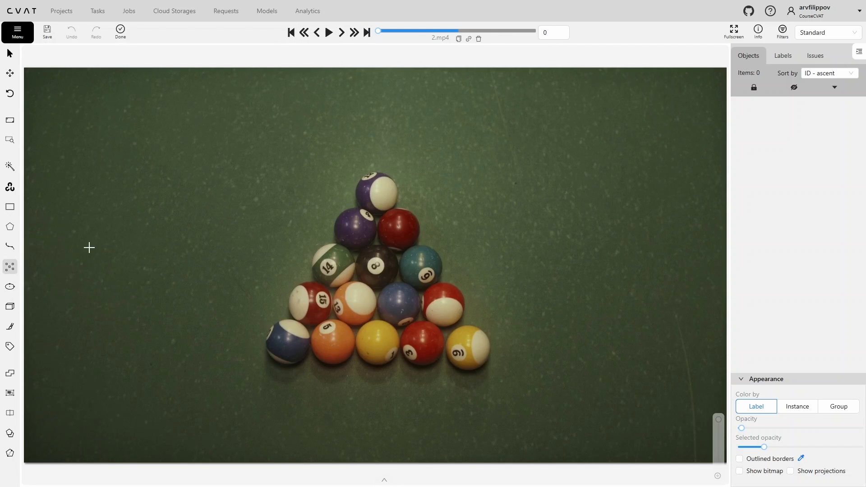
pyautogui.click(121, 170)
pyautogui.press('n')
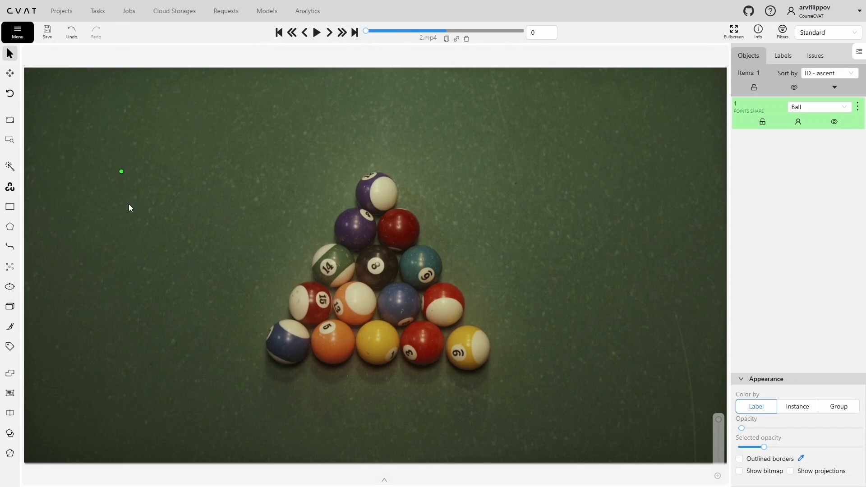
# Draw a single-point Ball track on frame 0, just below the existing point shape
pyautogui.moveTo(11, 267)
pyautogui.click(101, 298)
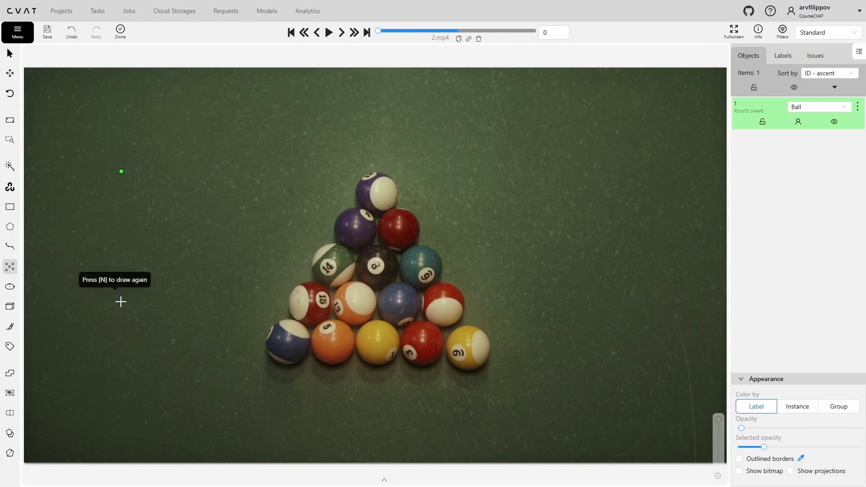
pyautogui.click(123, 204)
pyautogui.press('n')
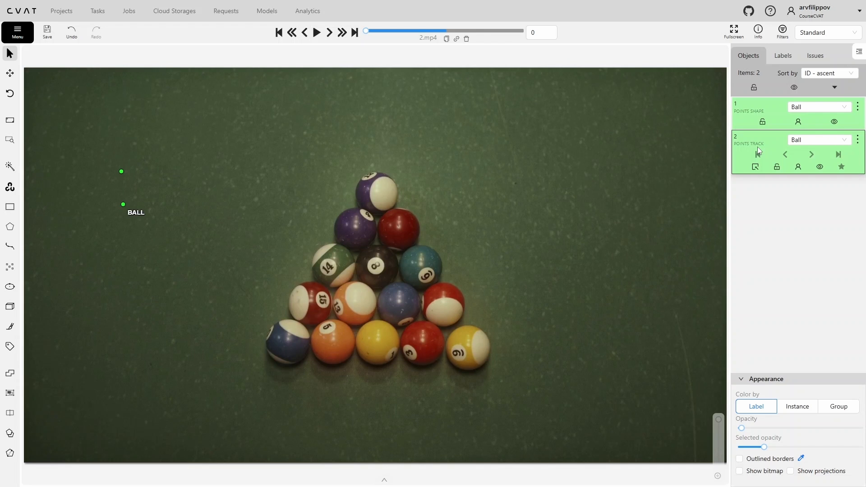
# Step forward frame by frame to frame 11 and go to the last frame, comparing the presence of the point shape and the track
pyautogui.click(329, 32)
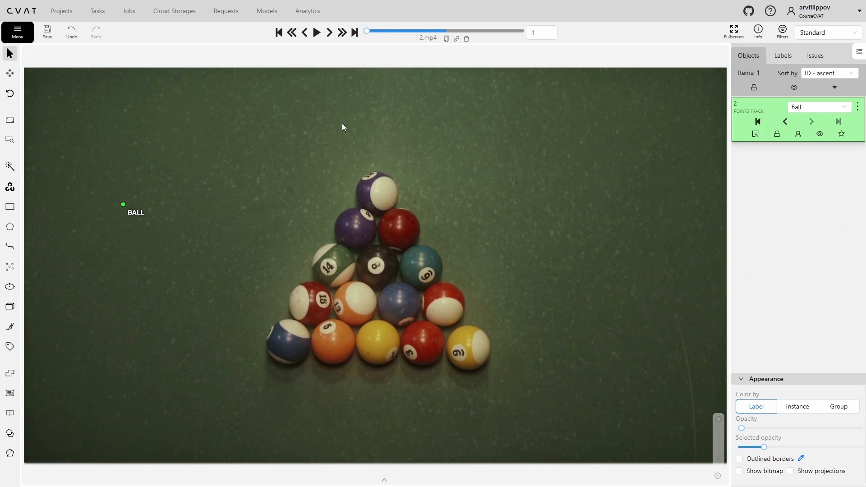
pyautogui.press('f')
pyautogui.press('f')
pyautogui.press('f')
pyautogui.press('f')
pyautogui.press('f')
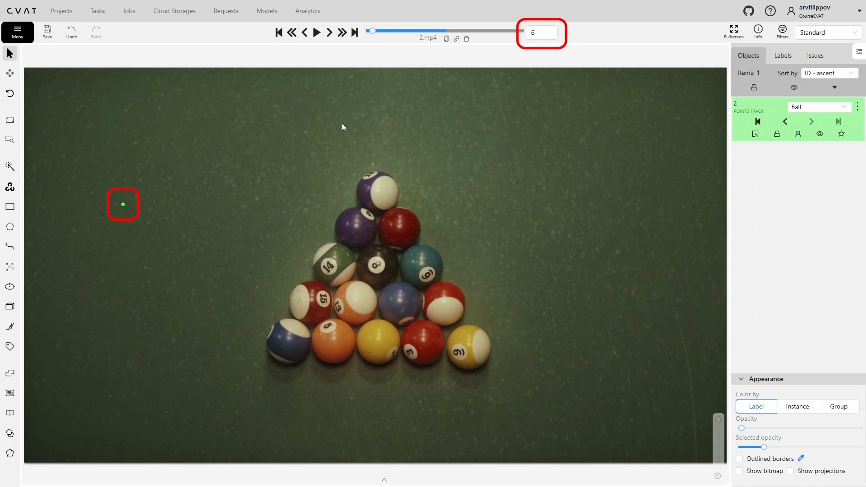
pyautogui.press('f')
pyautogui.press('f')
pyautogui.press('f')
pyautogui.press('f')
pyautogui.press('f')
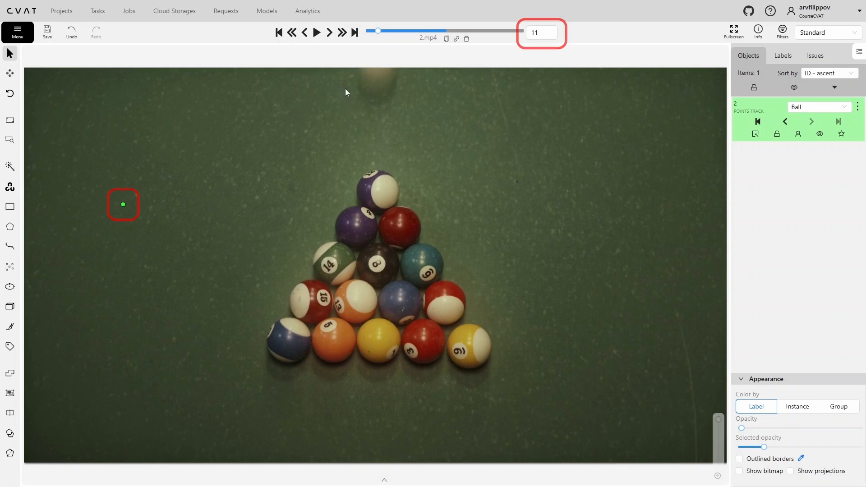
pyautogui.click(354, 34)
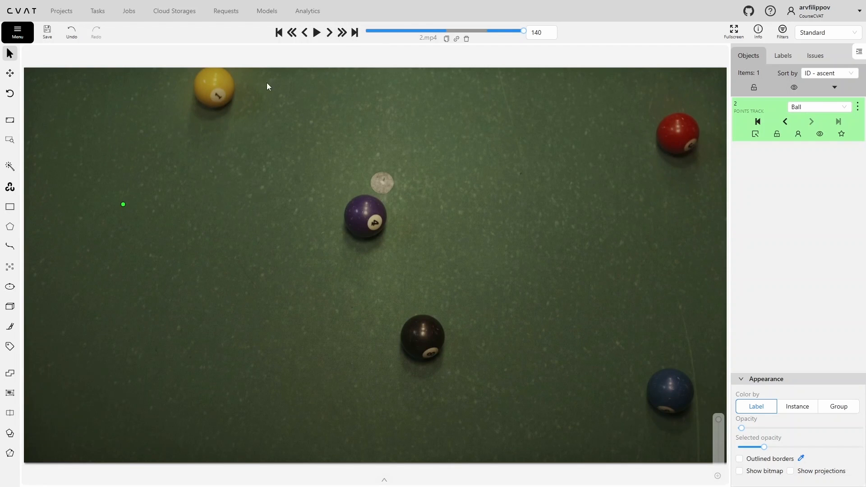
# Return to frame 0 and propagate the Ball point shape forward with 140 copies, up to frame 140
pyautogui.click(278, 33)
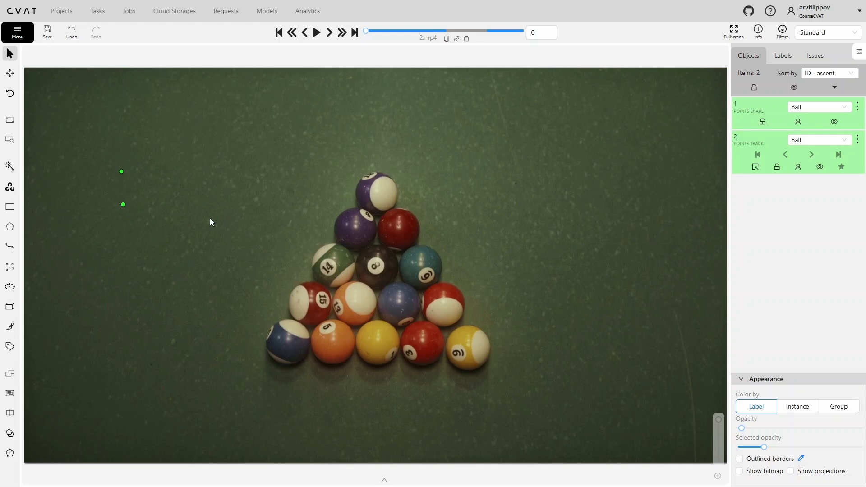
pyautogui.click(857, 107)
pyautogui.click(804, 153)
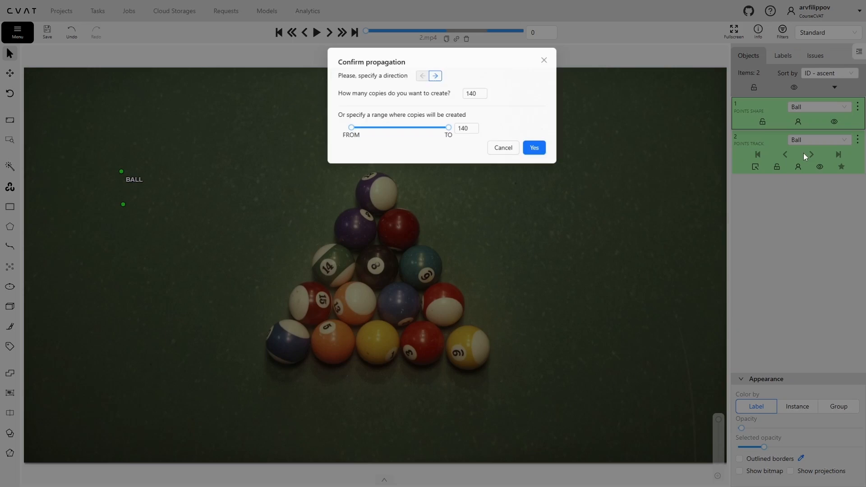
pyautogui.click(528, 148)
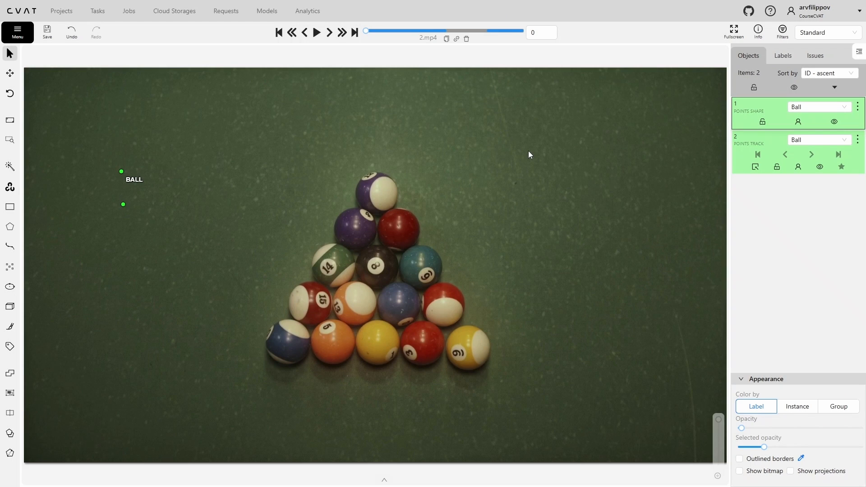
# Step forward from frame 0 to frame 12, comparing the object IDs of the propagated shapes and the track
pyautogui.press('f')
pyautogui.press('f')
pyautogui.press('f')
pyautogui.press('f')
pyautogui.press('f')
pyautogui.press('f')
pyautogui.press('f')
pyautogui.press('f')
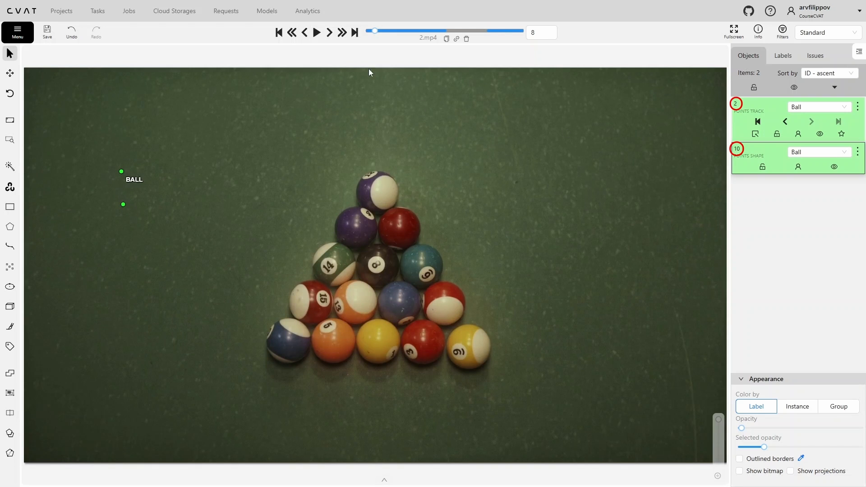
pyautogui.click(330, 38)
pyautogui.click(331, 40)
pyautogui.click(331, 40)
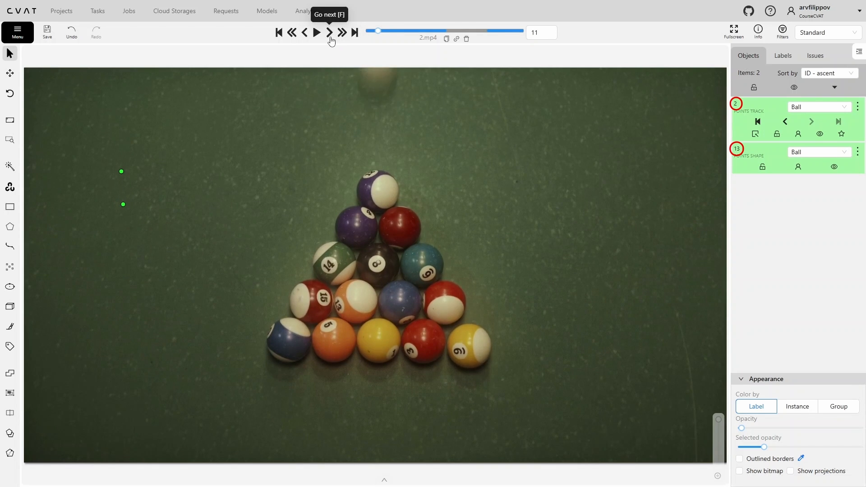
pyautogui.click(331, 39)
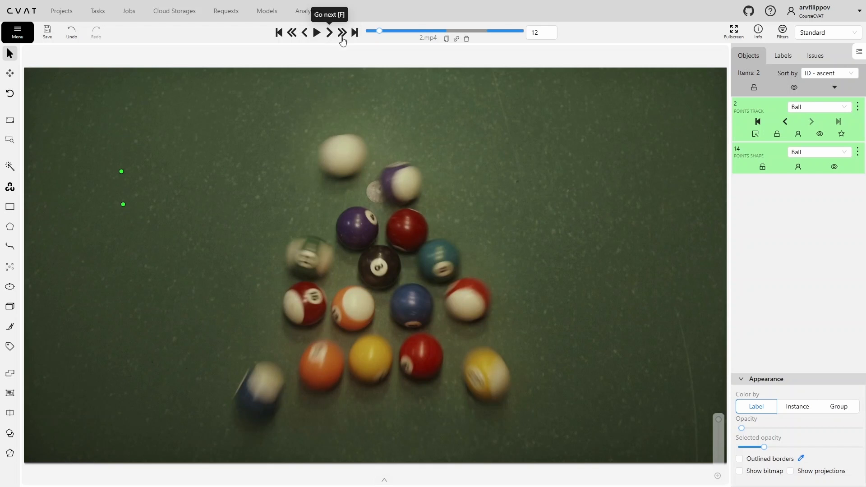
# On the last frame, 140, move the Ball track's point across the table to the felt below and left of the red ball
pyautogui.click(355, 32)
pyautogui.moveTo(123, 204); pyautogui.dragTo(611, 206)
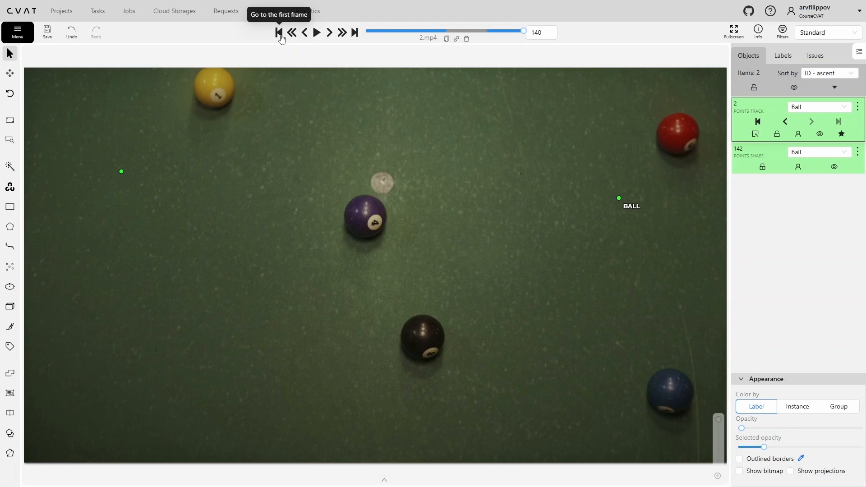
# Return to the first frame and step forward to frame 59, examining the track point's interpolated position
pyautogui.click(279, 34)
pyautogui.press('f')
pyautogui.press('f')
pyautogui.press('f')
pyautogui.press('f')
pyautogui.press('f')
pyautogui.press('f')
pyautogui.press('f')
pyautogui.press('f')
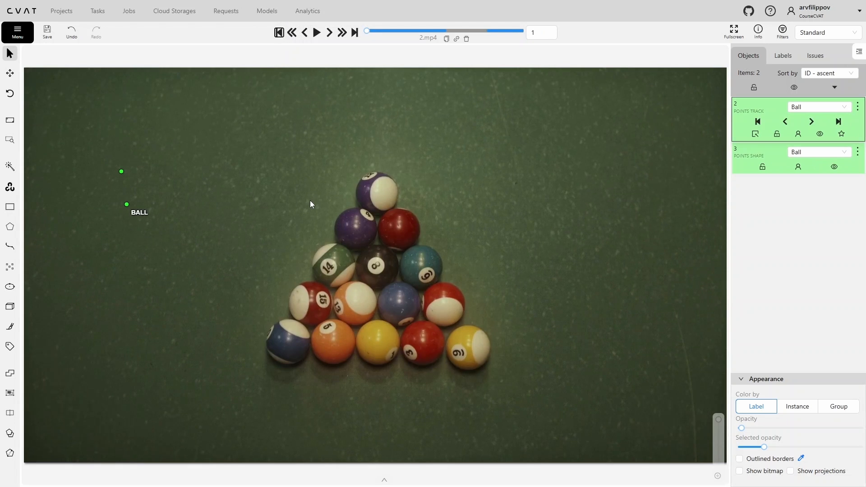
pyautogui.press('f')
pyautogui.press('f')
pyautogui.press('f')
pyautogui.press('f')
pyautogui.press('f')
pyautogui.press('f')
pyautogui.press('f')
pyautogui.press('f')
pyautogui.press('f')
pyautogui.press('f')
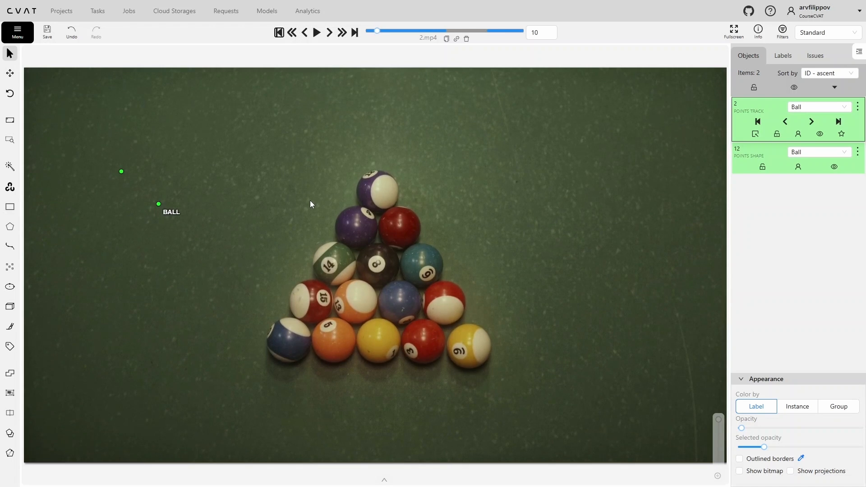
pyautogui.press('f')
pyautogui.press('f')
pyautogui.press('f')
pyautogui.press('f')
pyautogui.press('f')
pyautogui.press('f')
pyautogui.press('f')
pyautogui.press('f')
pyautogui.press('f')
pyautogui.press('f')
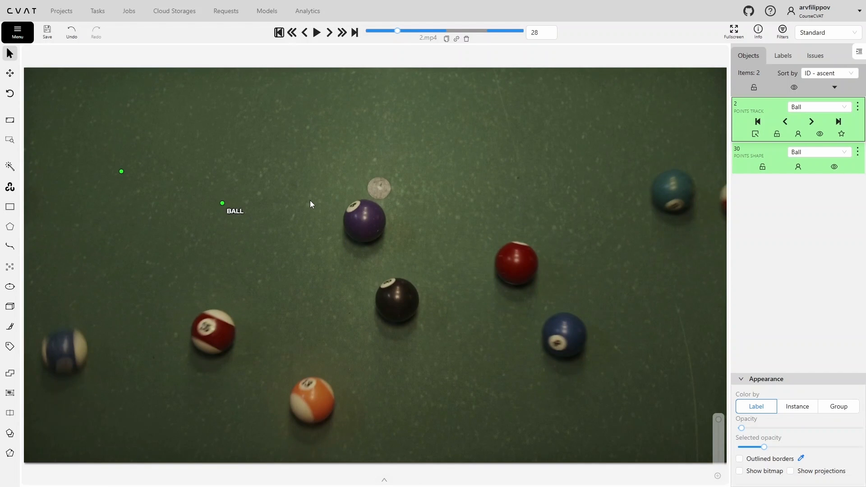
pyautogui.press('f')
pyautogui.press('f')
pyautogui.press('f')
pyautogui.press('f')
pyautogui.press('f')
pyautogui.press('f')
pyautogui.press('f')
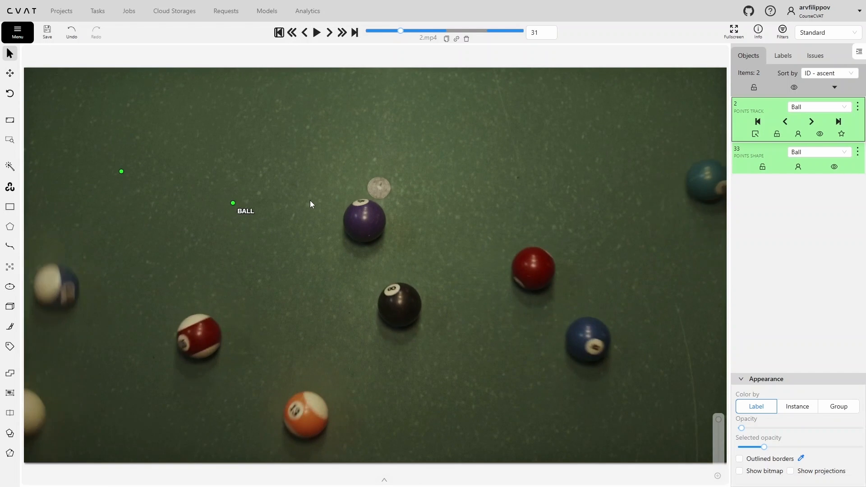
pyautogui.press('f')
pyautogui.press('f')
pyautogui.press('f')
pyautogui.press('f')
pyautogui.press('f')
pyautogui.press('f')
pyautogui.press('f')
pyautogui.press('f')
pyautogui.press('f')
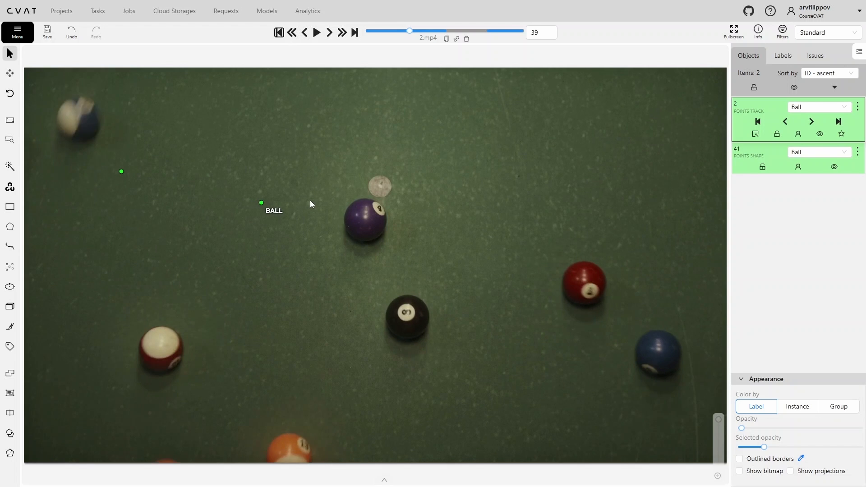
pyautogui.press('f')
pyautogui.press('f')
pyautogui.press('f')
pyautogui.press('f')
pyautogui.press('f')
pyautogui.press('f')
pyautogui.press('f')
pyautogui.press('f')
pyautogui.press('f')
pyautogui.press('f')
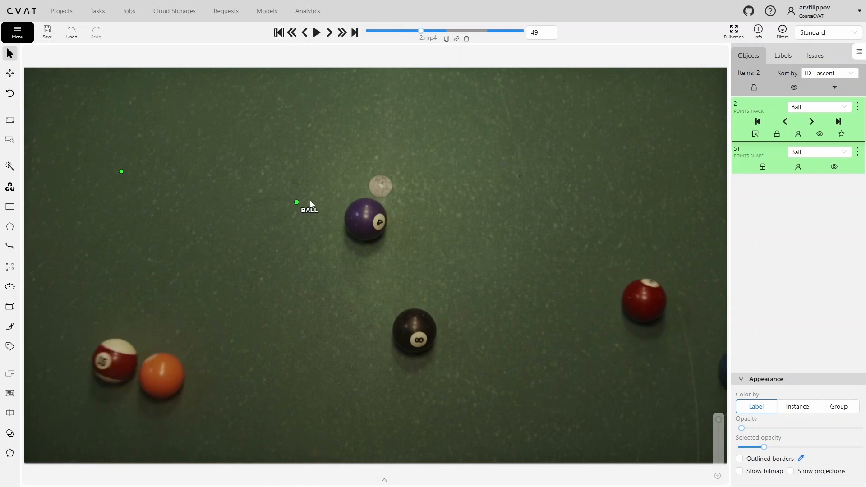
pyautogui.press('f')
pyautogui.press('f')
pyautogui.press('f')
pyautogui.press('f')
pyautogui.press('f')
pyautogui.press('f')
pyautogui.press('f')
pyautogui.press('f')
pyautogui.press('f')
pyautogui.press('f')
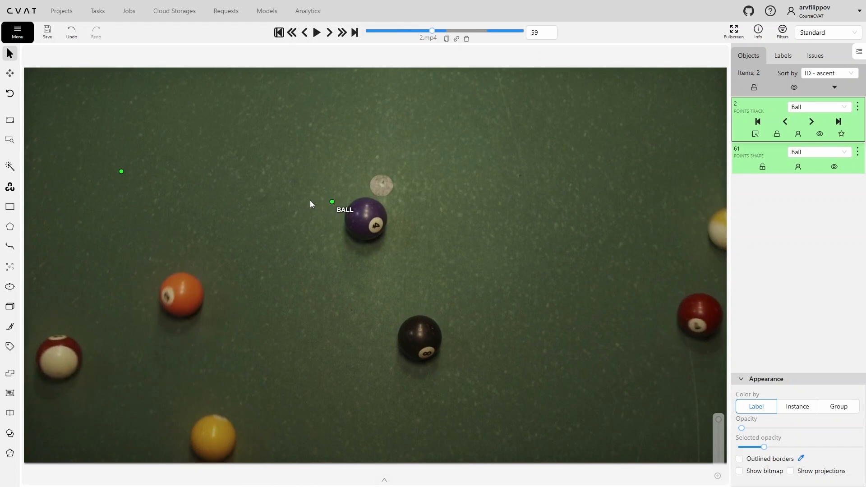
# On frame 69, move the Ball track's point down from the purple 4 ball to just below and left of the black 8 ball
pyautogui.press('f')
pyautogui.press('f')
pyautogui.press('f')
pyautogui.press('f')
pyautogui.press('f')
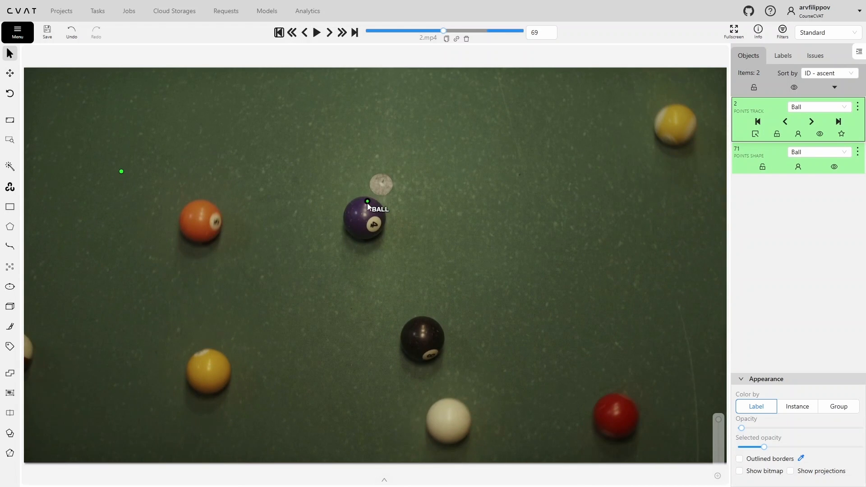
pyautogui.moveTo(380, 370); pyautogui.dragTo(380, 369)
# Step through all frames from the first to frame 140, examining how the track point's path follows its keyframes
pyautogui.click(278, 32)
pyautogui.press('f')
pyautogui.press('f')
pyautogui.press('f')
pyautogui.press('f')
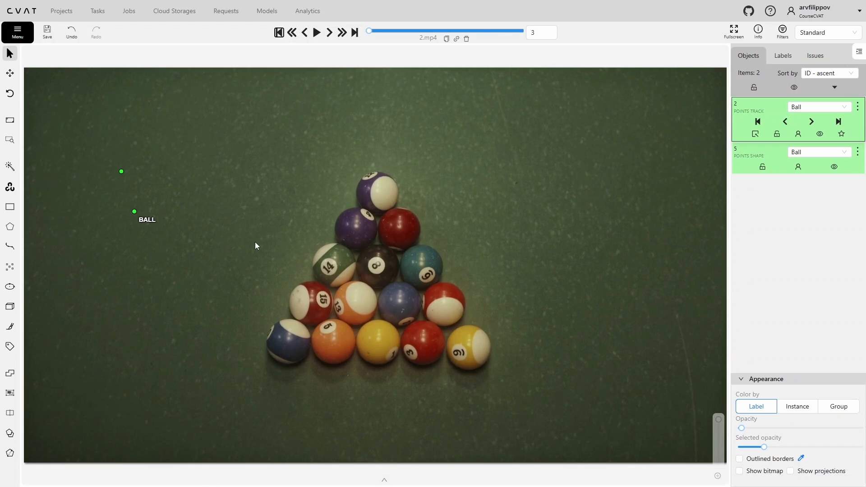
pyautogui.press('f')
pyautogui.press('f')
pyautogui.press('f')
pyautogui.press('f')
pyautogui.press('f')
pyautogui.press('f')
pyautogui.press('f')
pyautogui.press('f')
pyautogui.press('f')
pyautogui.press('f')
pyautogui.press('f')
pyautogui.press('f')
pyautogui.press('f')
pyautogui.press('f')
pyautogui.press('f')
pyautogui.press('f')
pyautogui.press('f')
pyautogui.press('f')
pyautogui.press('f')
pyautogui.press('f')
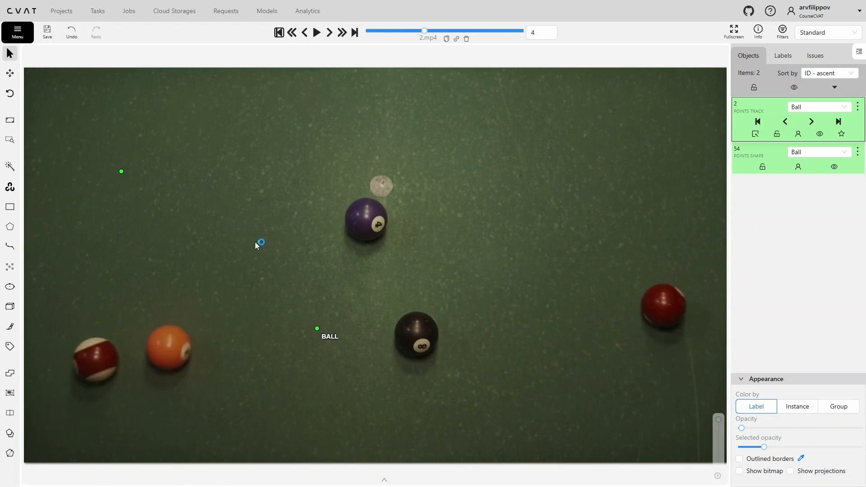
pyautogui.press('f')
pyautogui.press('f')
pyautogui.press('f')
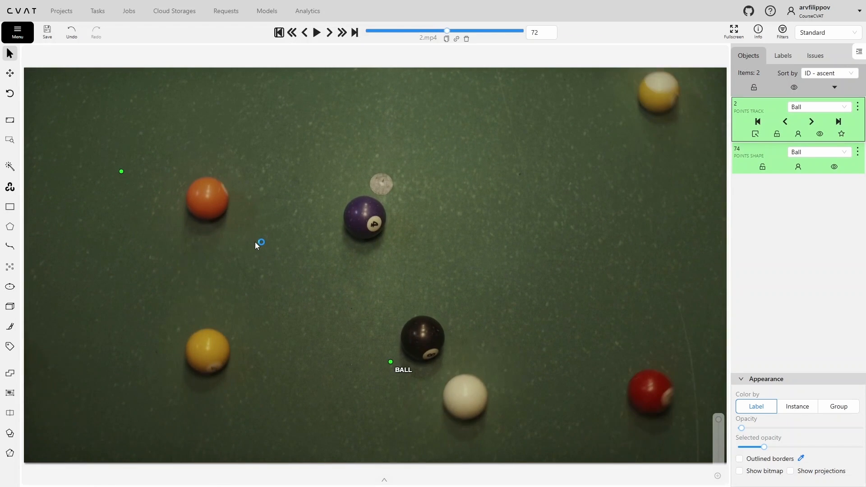
pyautogui.press('f')
pyautogui.press('f')
pyautogui.press('f')
pyautogui.press('f')
pyautogui.press('f')
pyautogui.press('f')
pyautogui.press('f')
pyautogui.press('f')
pyautogui.press('f')
pyautogui.press('f')
pyautogui.press('f')
pyautogui.press('f')
pyautogui.press('f')
pyautogui.press('f')
pyautogui.press('f')
pyautogui.press('f')
pyautogui.press('f')
pyautogui.press('f')
pyautogui.press('f')
pyautogui.press('f')
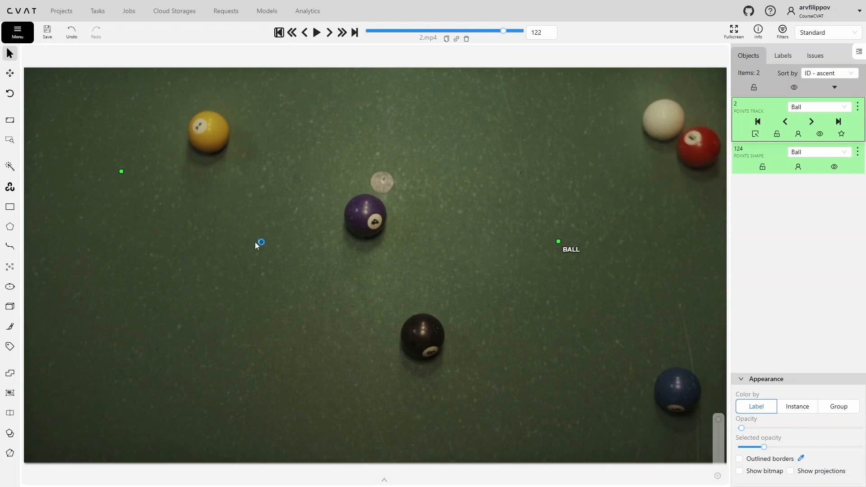
pyautogui.press('f')
pyautogui.press('f')
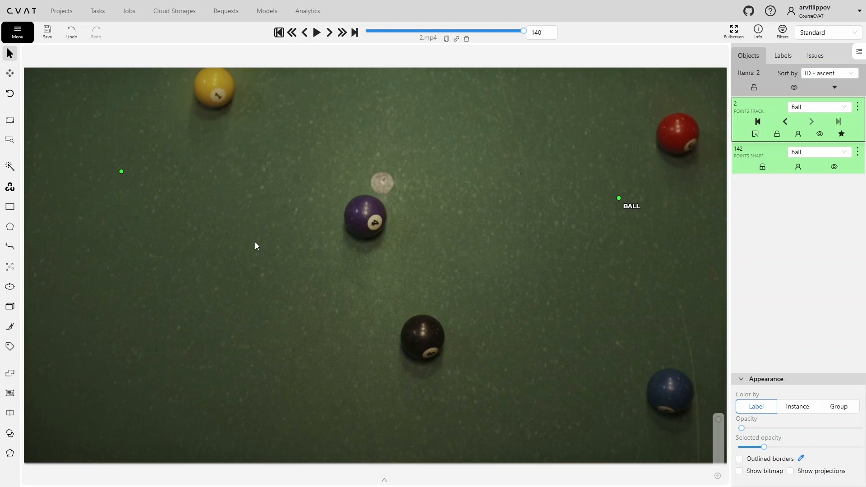
# Jump between the Ball track's keyframes on frames 0, 69 and 140, forwards and backwards, to compare the point's positions
pyautogui.click(757, 121)
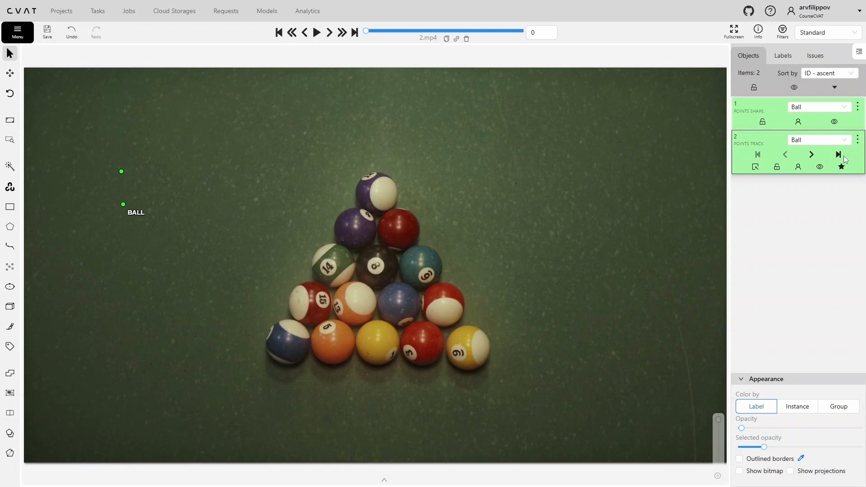
pyautogui.click(838, 154)
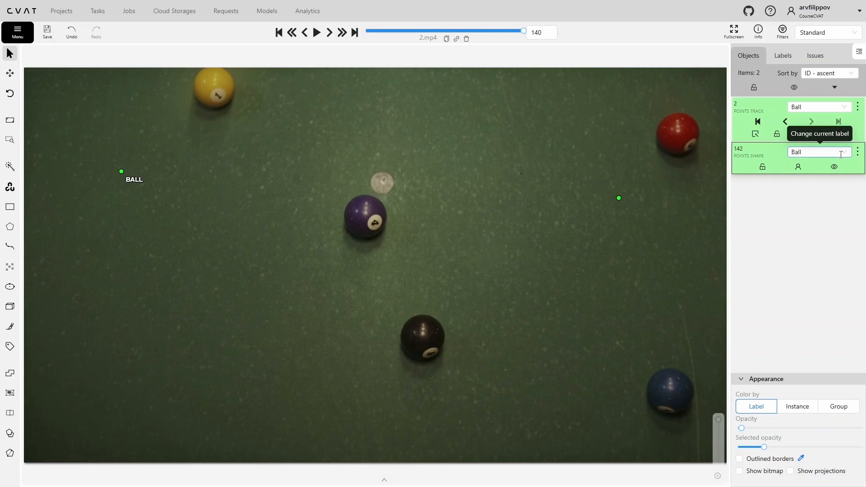
pyautogui.click(787, 122)
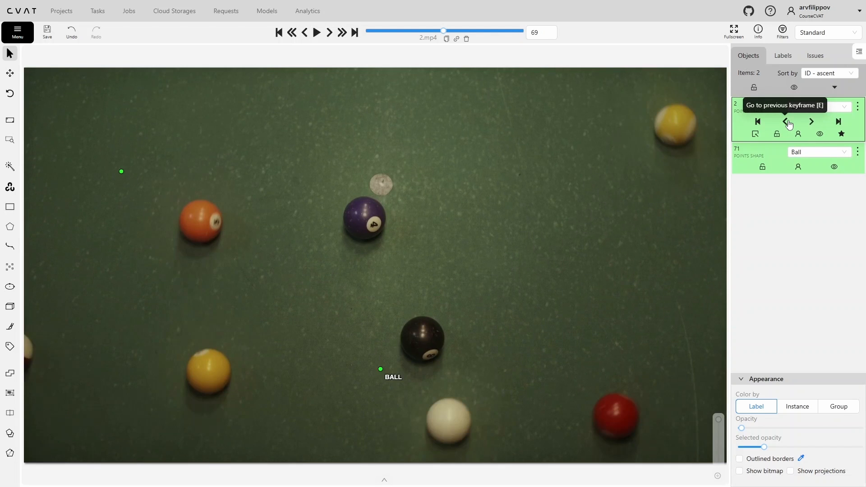
pyautogui.click(786, 122)
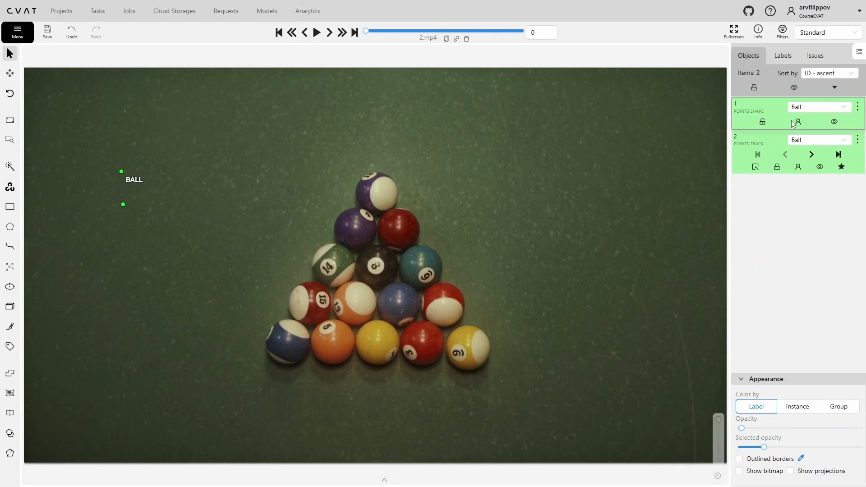
pyautogui.click(812, 155)
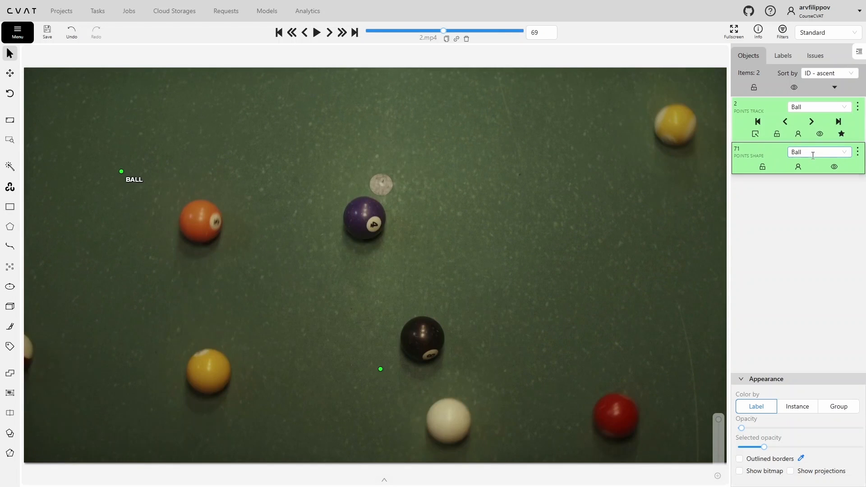
pyautogui.click(812, 126)
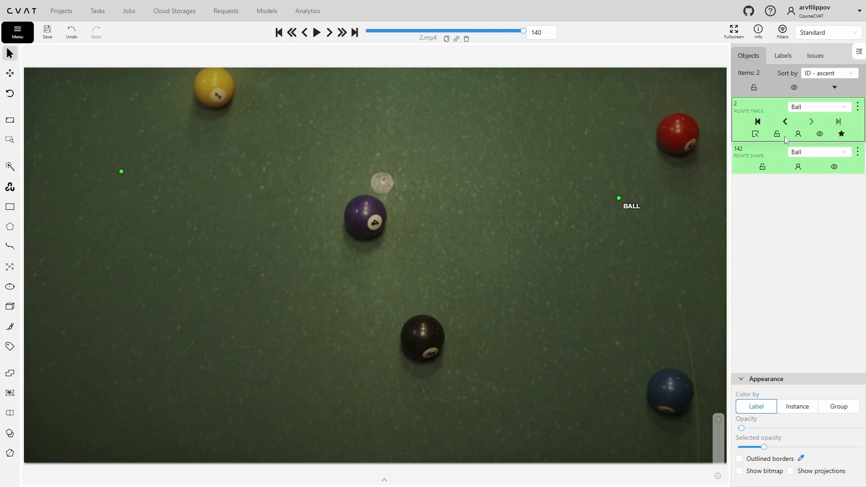
# Remove all annotations from the job
pyautogui.click(15, 36)
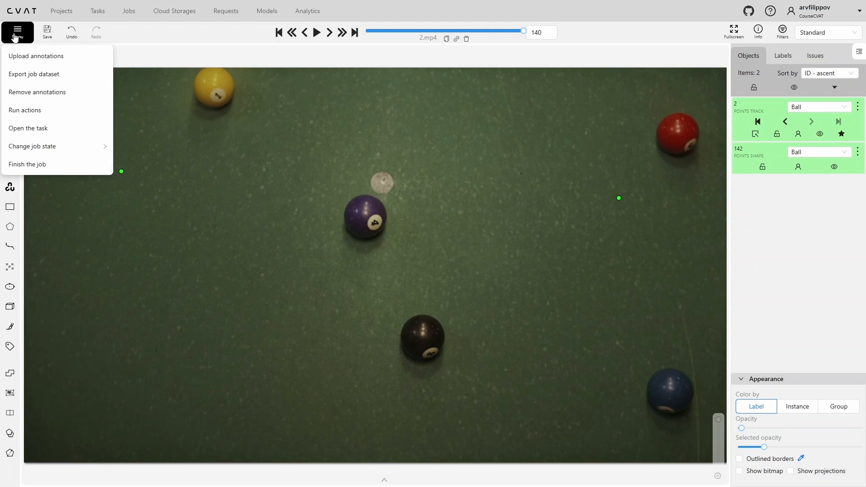
pyautogui.click(37, 91)
pyautogui.click(500, 142)
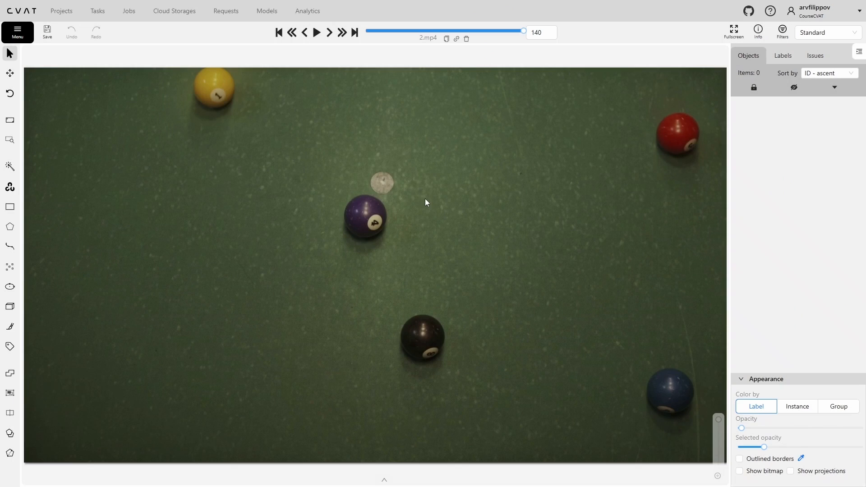
# On the first frame, 0, draw a Ball point track with one point at the centre of the blue ball in the rack
pyautogui.press('Home')
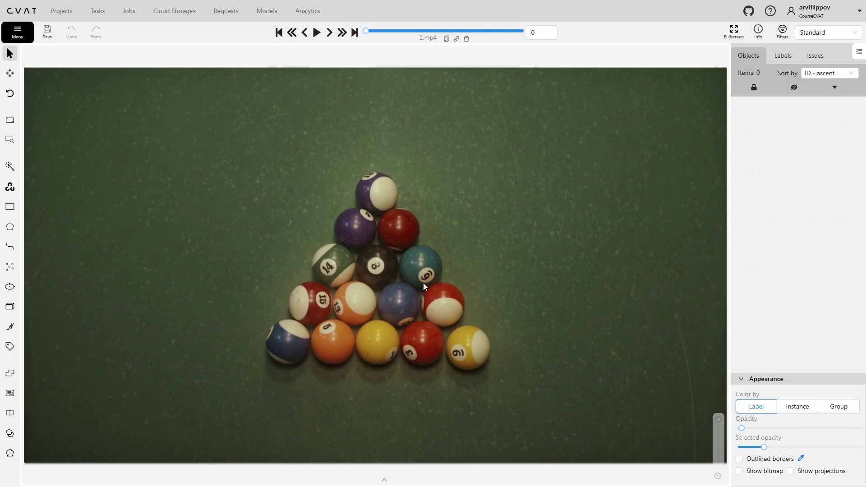
pyautogui.moveTo(10, 266)
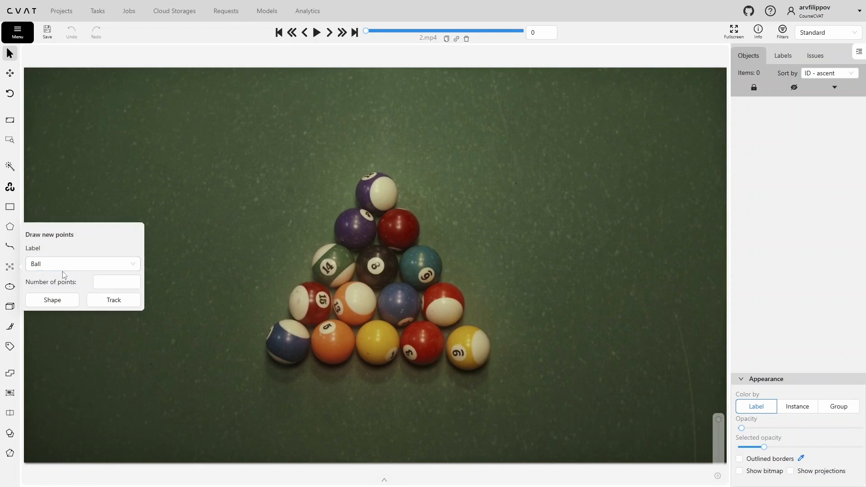
pyautogui.click(111, 306)
pyautogui.click(399, 301)
pyautogui.press('n')
# Advance to frame 12, where the balls scatter, and move the Ball track's point back onto the blue ball's centre
pyautogui.press('f')
pyautogui.press('f')
pyautogui.press('f')
pyautogui.press('f')
pyautogui.press('f')
pyautogui.press('f')
pyautogui.press('f')
pyautogui.press('f')
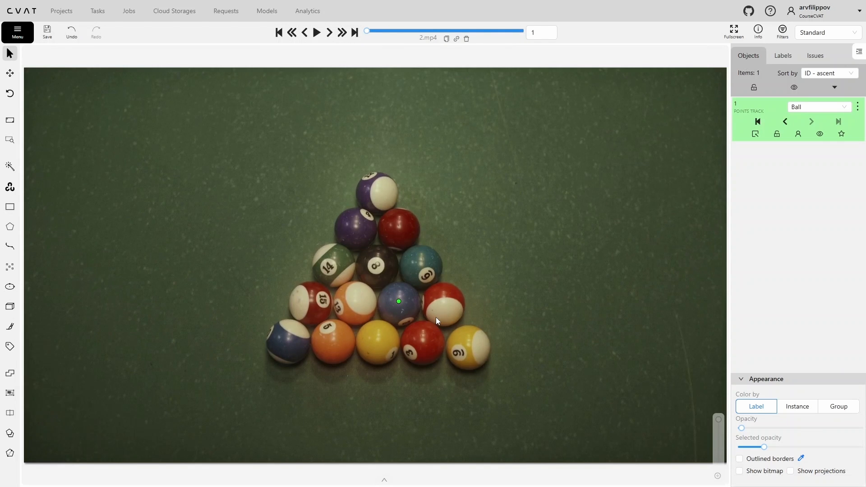
pyautogui.press('f')
pyautogui.press('f')
pyautogui.press('f')
pyautogui.press('f')
pyautogui.press('f')
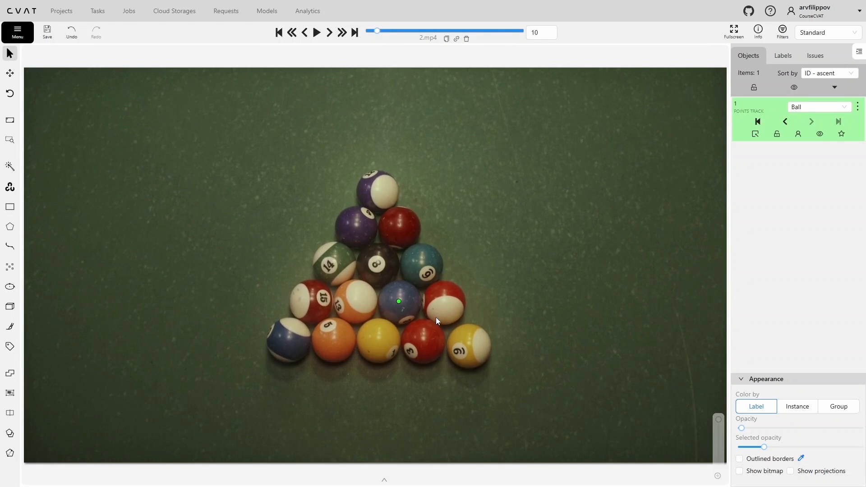
pyautogui.press('d')
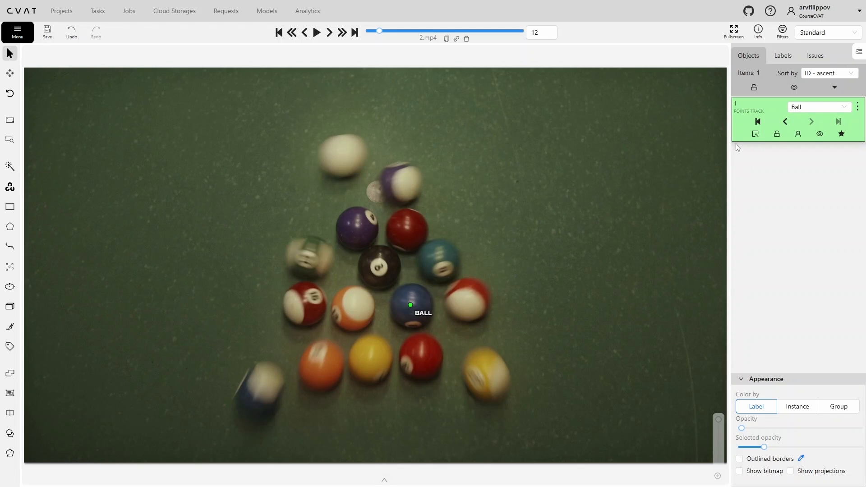
# Step through frames 0 to 12, examining how the interpolated point drifts while the blue ball stays still
pyautogui.click(758, 122)
pyautogui.press('f')
pyautogui.press('f')
pyautogui.press('f')
pyautogui.press('f')
pyautogui.press('f')
pyautogui.press('f')
pyautogui.press('f')
pyautogui.press('f')
pyautogui.press('f')
pyautogui.press('f')
pyautogui.press('f')
pyautogui.press('f')
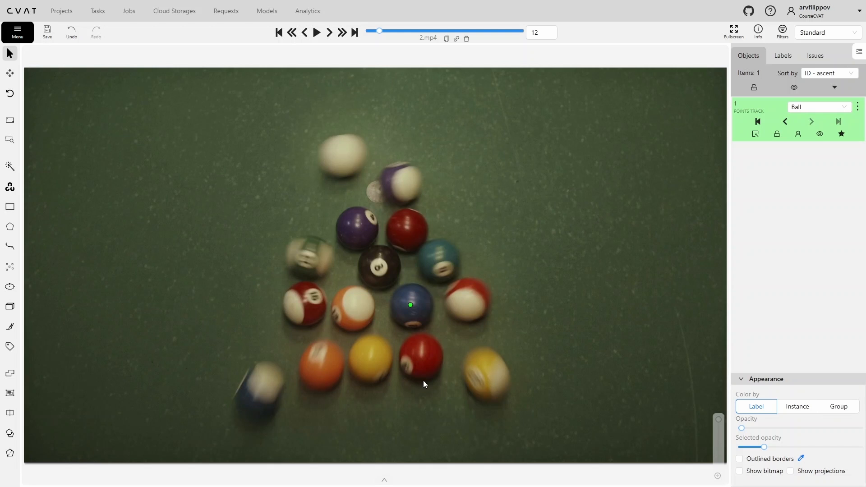
# Remove the Ball track's keyframe on frame 12 and set a keyframe on frame 11, just before the balls scatter
pyautogui.click(841, 134)
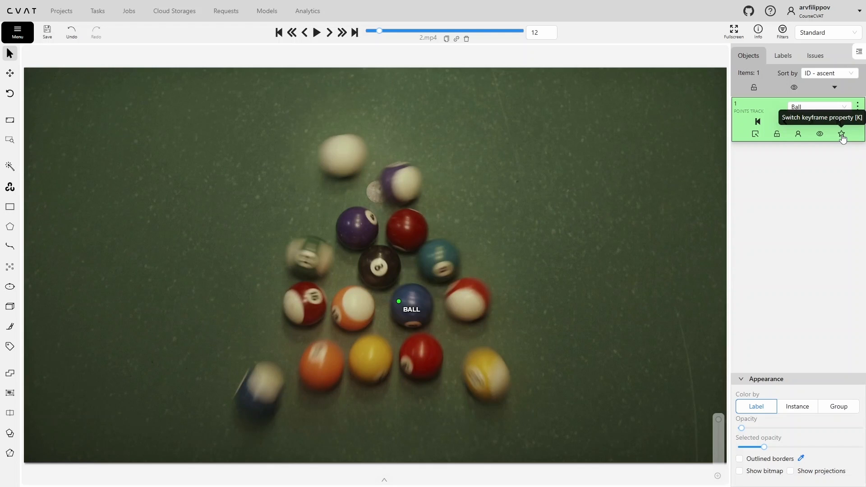
pyautogui.click(757, 122)
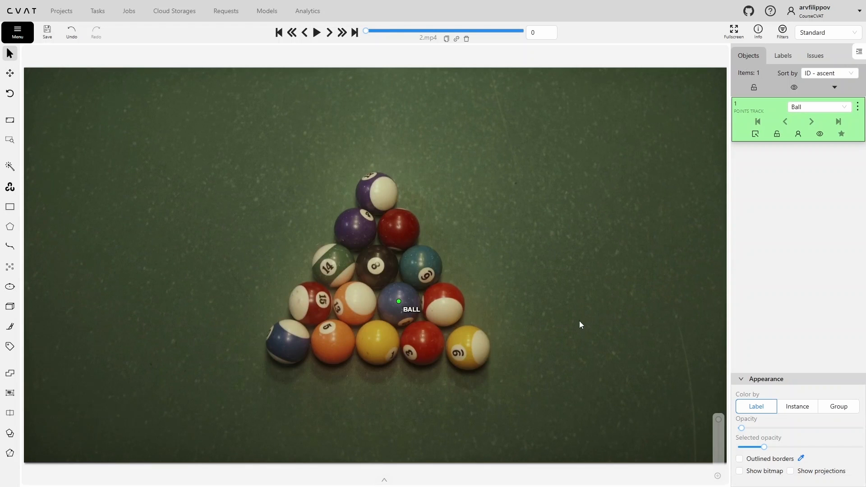
pyautogui.press('f')
pyautogui.press('f')
pyautogui.press('f')
pyautogui.press('f')
pyautogui.press('f')
pyautogui.press('f')
pyautogui.press('f')
pyautogui.press('f')
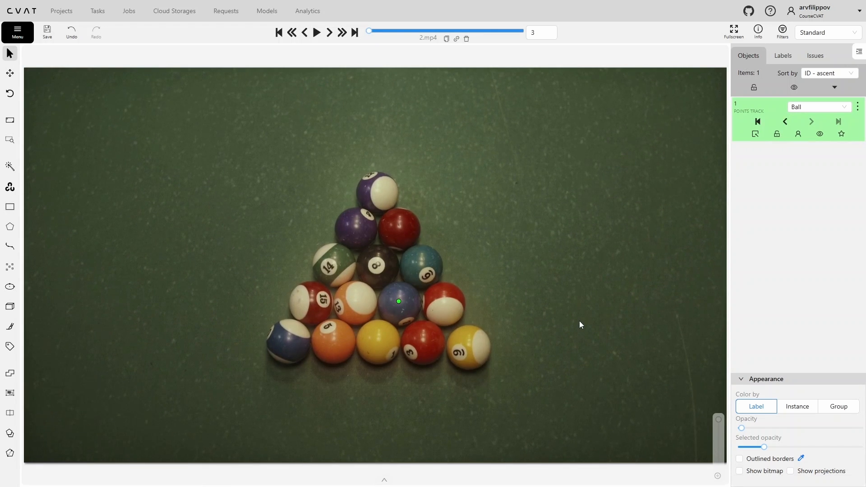
pyautogui.press('f')
pyautogui.press('f')
pyautogui.press('f')
pyautogui.press('f')
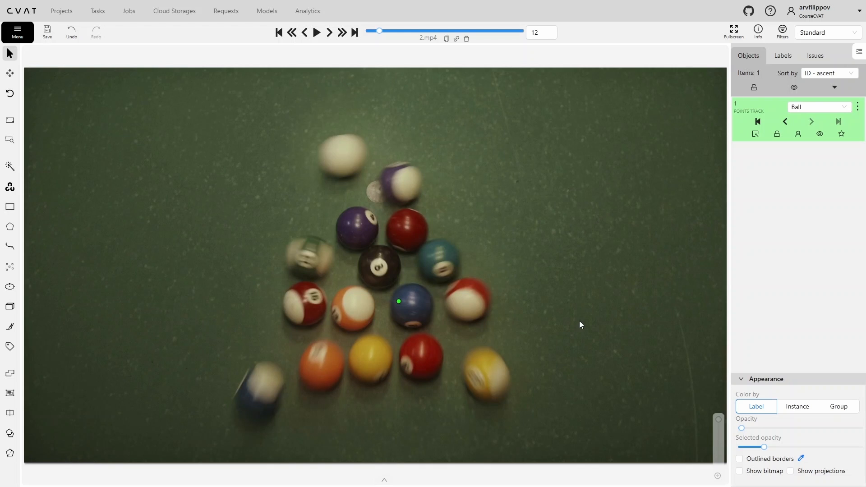
pyautogui.press('d')
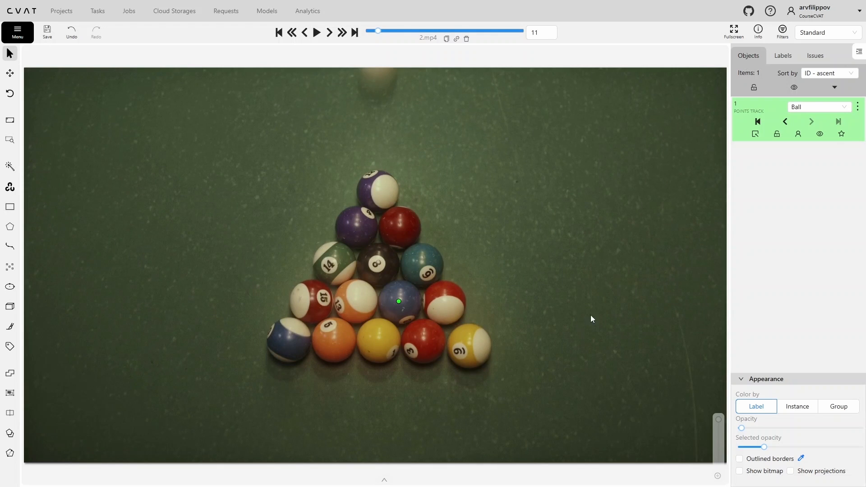
pyautogui.click(842, 134)
# On frame 18, move the Ball track's point onto the number spot of the blue ball
pyautogui.press('f')
pyautogui.press('f')
pyautogui.press('f')
pyautogui.press('f')
pyautogui.press('f')
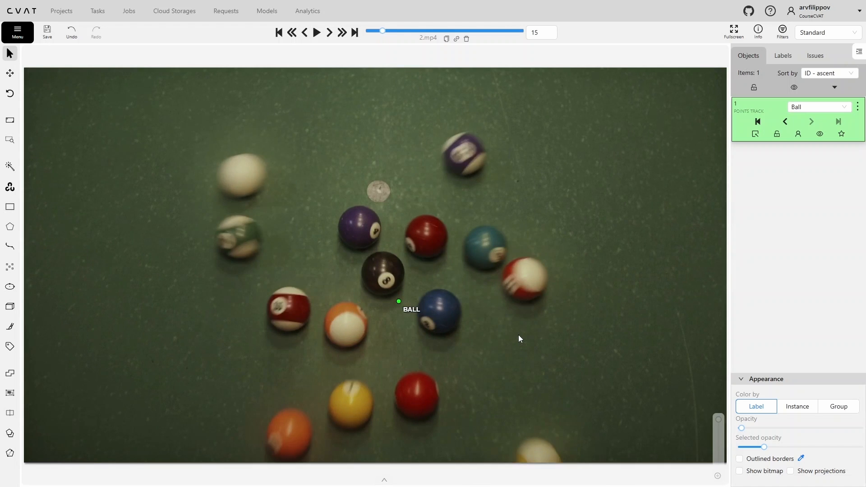
pyautogui.press('f')
pyautogui.press('f')
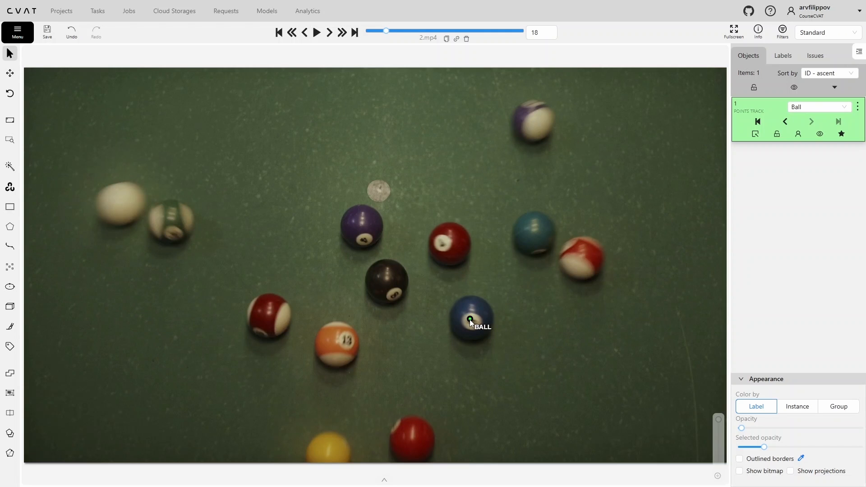
# Return to the track's first keyframe and step through to frame 18, checking that the point follows the blue ball
pyautogui.click(757, 121)
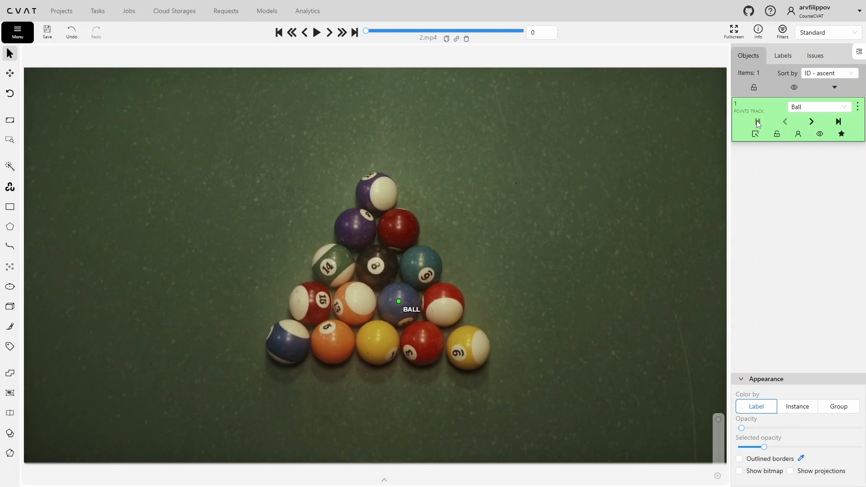
pyautogui.press('f')
pyautogui.press('f')
pyautogui.press('f')
pyautogui.press('f')
pyautogui.press('f')
pyautogui.press('f')
pyautogui.press('f')
pyautogui.press('f')
pyautogui.press('f')
pyautogui.press('f')
pyautogui.press('f')
pyautogui.press('f')
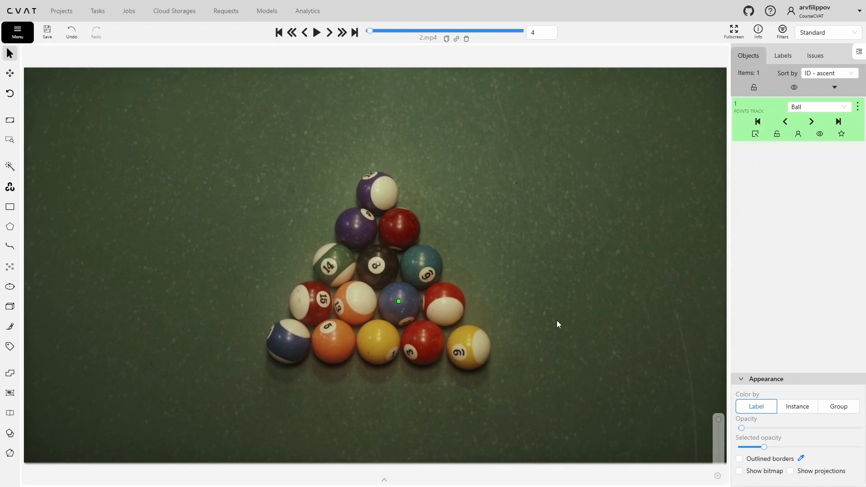
pyautogui.press('f')
pyautogui.press('f')
pyautogui.press('f')
pyautogui.press('f')
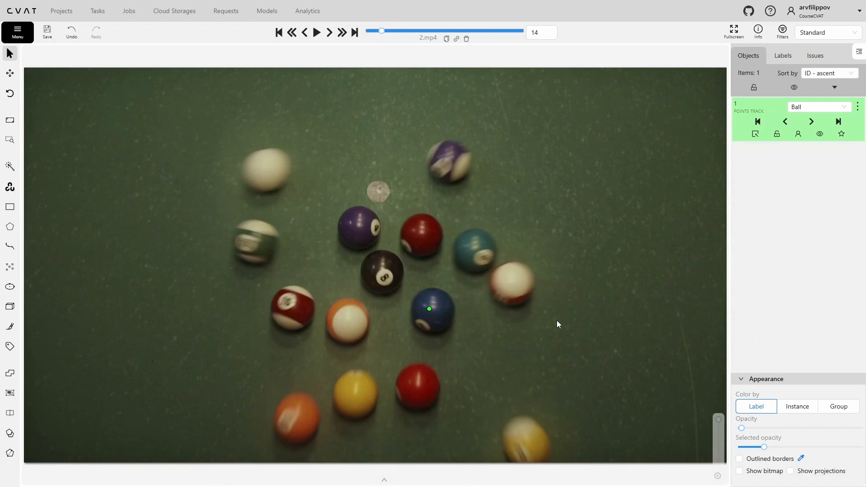
pyautogui.press('f')
pyautogui.press('f')
pyautogui.press('f')
pyautogui.press('f')
pyautogui.press('f')
pyautogui.press('f')
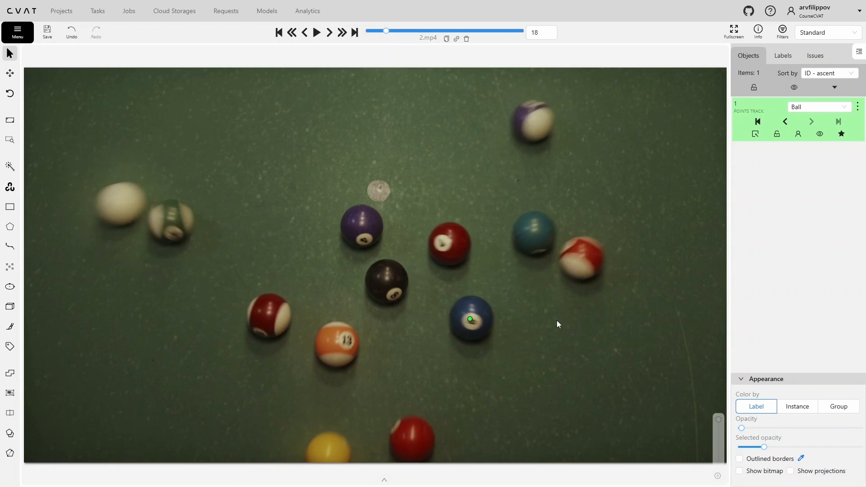
# On frame 47, move the Ball track's point onto the blue ball leaving the image at its right edge
pyautogui.press('f')
pyautogui.press('f')
pyautogui.press('f')
pyautogui.press('f')
pyautogui.press('f')
pyautogui.press('f')
pyautogui.press('f')
pyautogui.press('f')
pyautogui.press('f')
pyautogui.press('f')
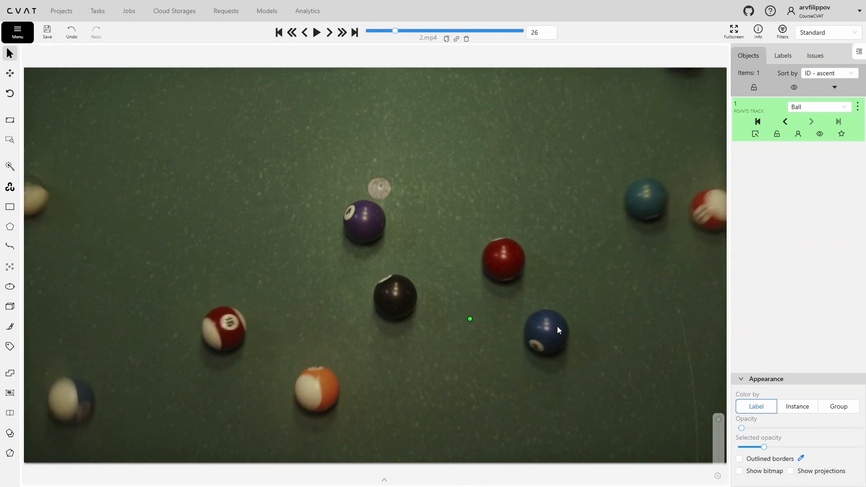
pyautogui.press('f')
pyautogui.press('f')
pyautogui.press('f')
pyautogui.press('f')
pyautogui.press('f')
pyautogui.press('f')
pyautogui.press('f')
pyautogui.press('f')
pyautogui.press('f')
pyautogui.press('f')
pyautogui.press('f')
pyautogui.press('f')
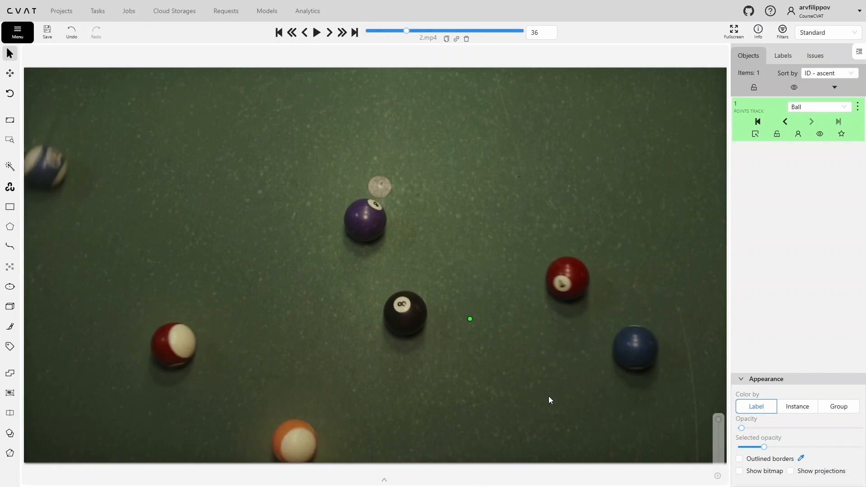
pyautogui.press('f')
pyautogui.press('f')
pyautogui.press('f')
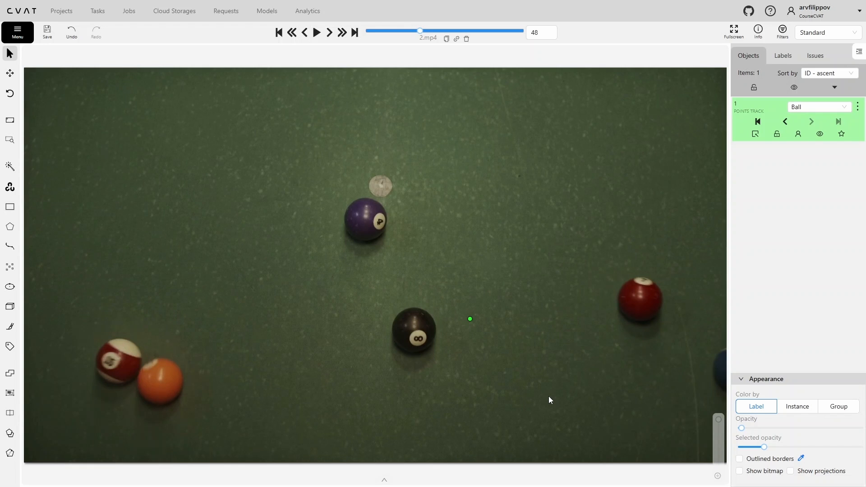
pyautogui.press('d')
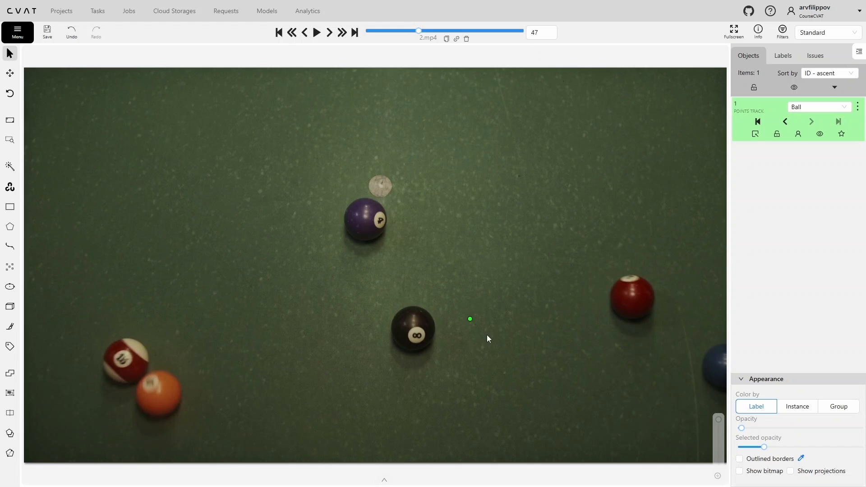
pyautogui.moveTo(718, 368); pyautogui.dragTo(725, 369)
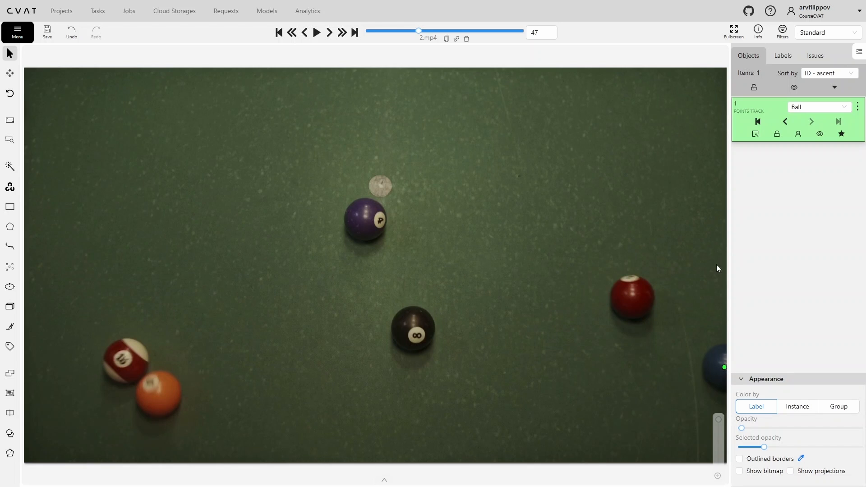
# Step from the keyframe on frame 18 to frame 51, examining the interpolated point and its position once the blue ball is gone
pyautogui.click(785, 122)
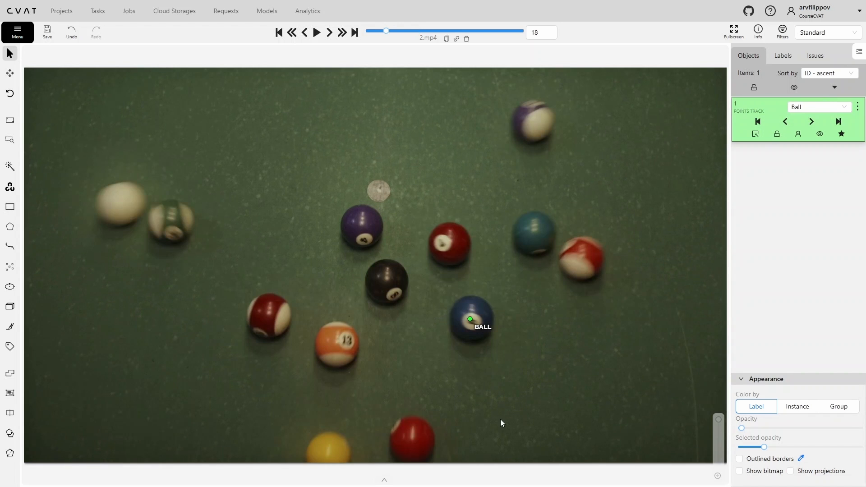
pyautogui.press('f')
pyautogui.press('f')
pyautogui.press('f')
pyautogui.press('f')
pyautogui.press('f')
pyautogui.press('f')
pyautogui.press('f')
pyautogui.press('f')
pyautogui.press('f')
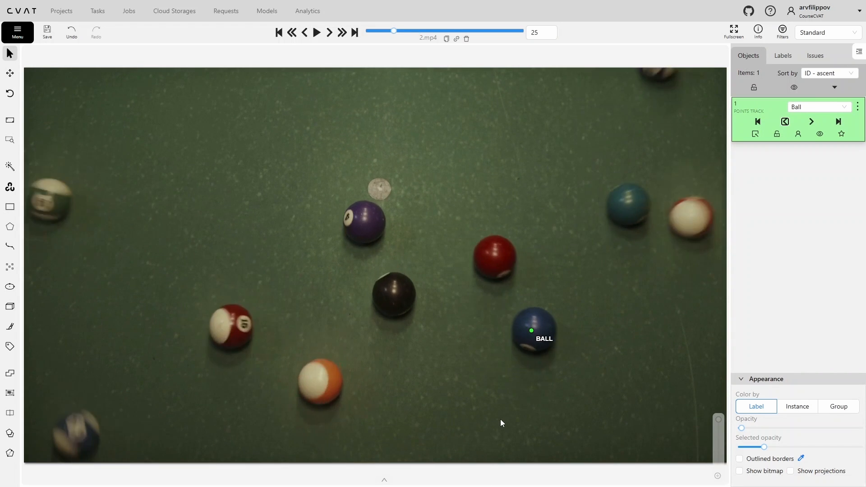
pyautogui.press('f')
pyautogui.press('f')
pyautogui.press('f')
pyautogui.press('f')
pyautogui.press('f')
pyautogui.press('f')
pyautogui.press('f')
pyautogui.press('f')
pyautogui.press('f')
pyautogui.press('f')
pyautogui.press('f')
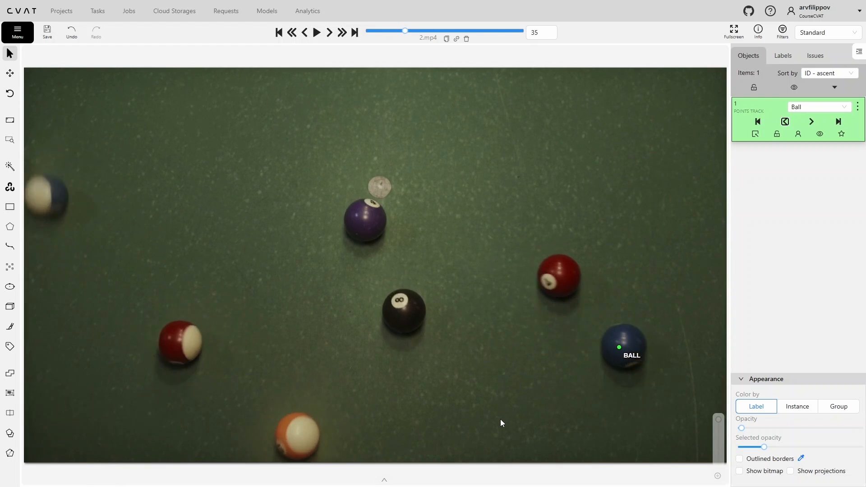
pyautogui.press('f')
pyautogui.press('f')
pyautogui.press('f')
pyautogui.press('f')
pyautogui.press('f')
pyautogui.press('f')
pyautogui.press('f')
pyautogui.press('f')
pyautogui.press('f')
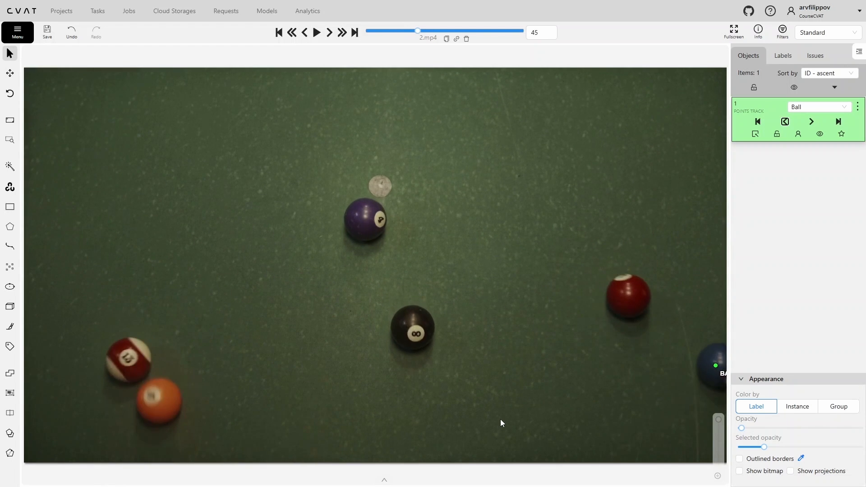
pyautogui.press('f')
pyautogui.press('f')
pyautogui.press('f')
pyautogui.press('f')
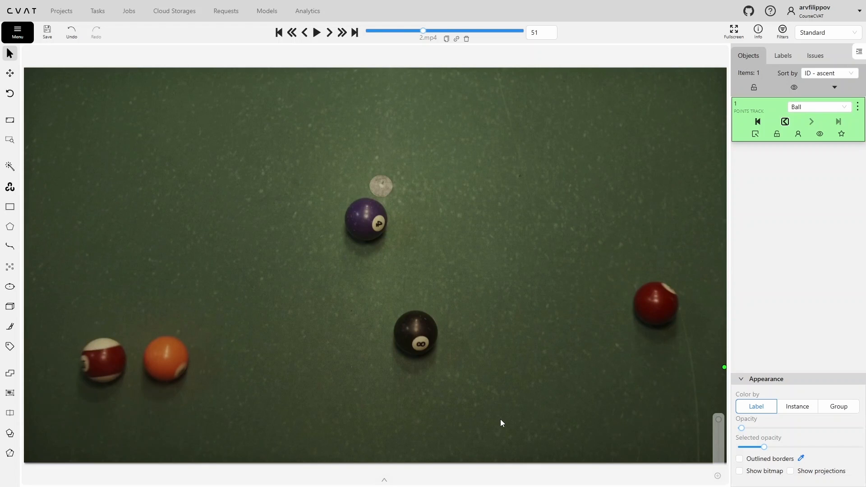
# On frame 48, switch on the outside property of the Ball track as the blue ball leaves the image
pyautogui.press('d')
pyautogui.press('d')
pyautogui.press('d')
pyautogui.press('d')
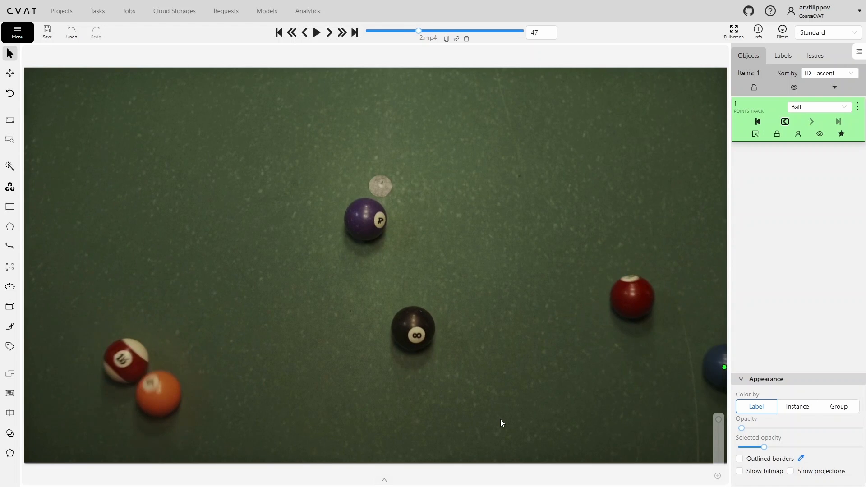
pyautogui.press('f')
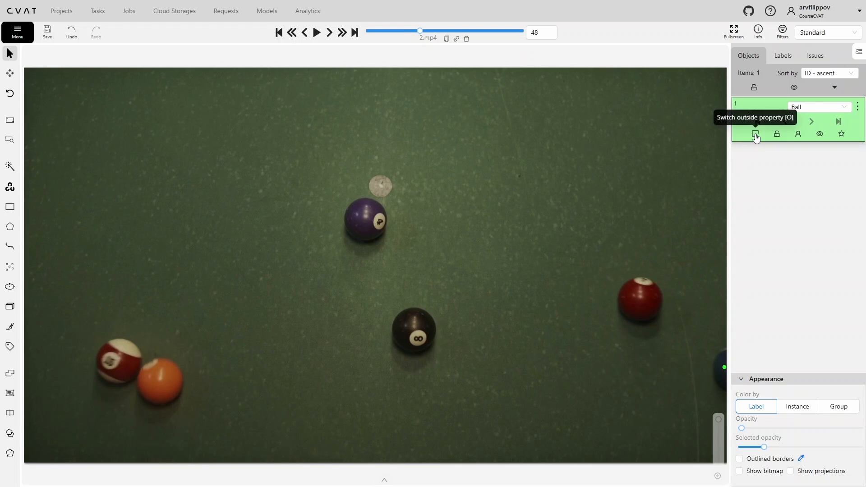
pyautogui.click(755, 135)
# Step back before the blue ball's exit and forward to frame 52, checking where the Ball track stops being shown
pyautogui.press('d')
pyautogui.press('d')
pyautogui.press('d')
pyautogui.press('d')
pyautogui.press('d')
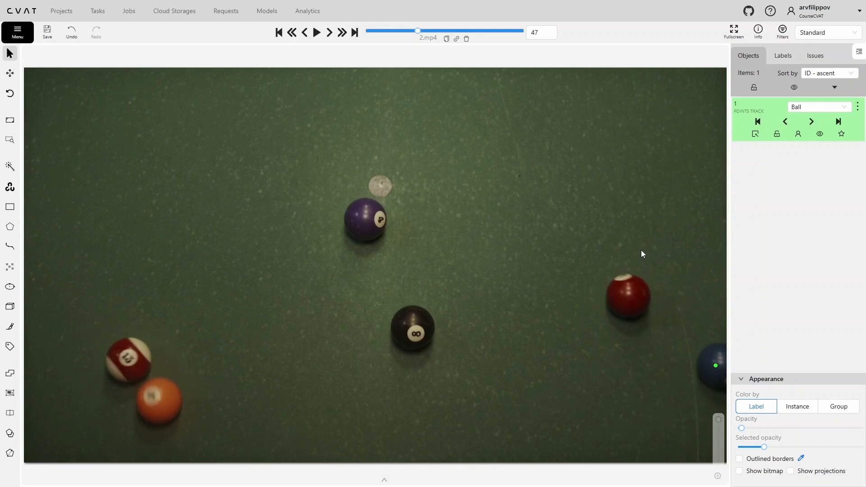
pyautogui.press('f')
pyautogui.press('f')
pyautogui.press('f')
pyautogui.press('f')
pyautogui.press('f')
pyautogui.press('f')
pyautogui.press('f')
pyautogui.press('f')
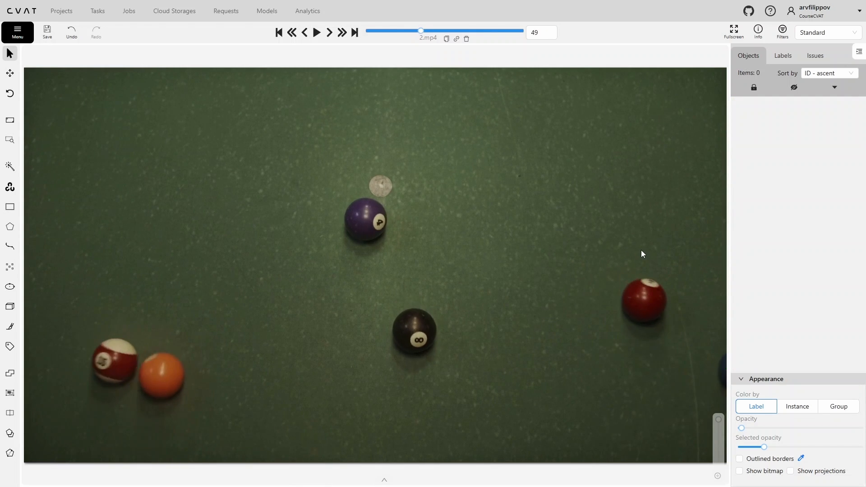
pyautogui.press('f')
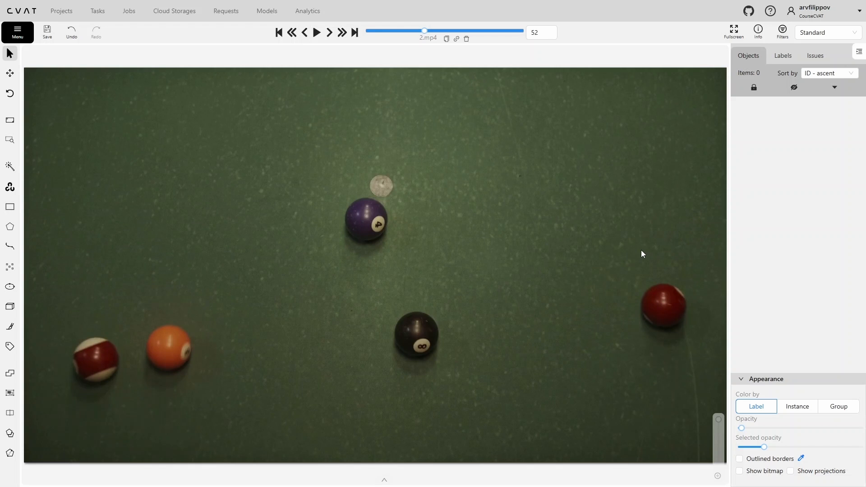
# Enable showing all interpolation tracks in the workspace settings and return to the annotation view
pyautogui.press('F2')
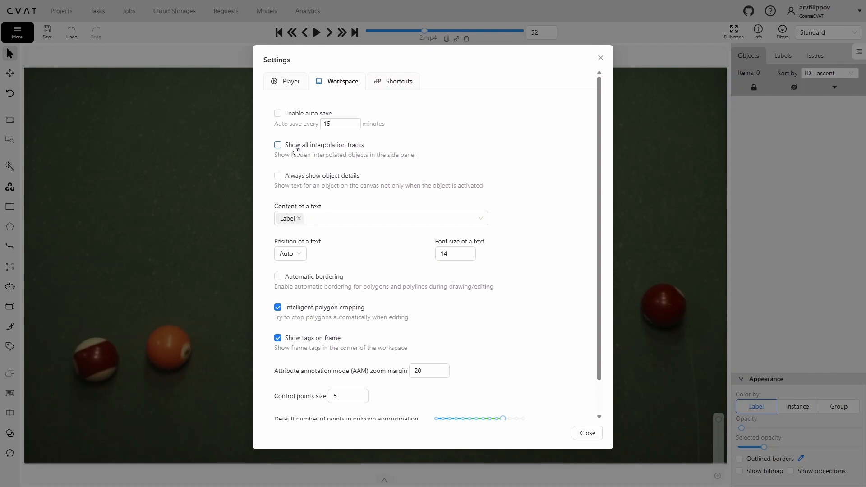
pyautogui.click(296, 150)
pyautogui.click(224, 211)
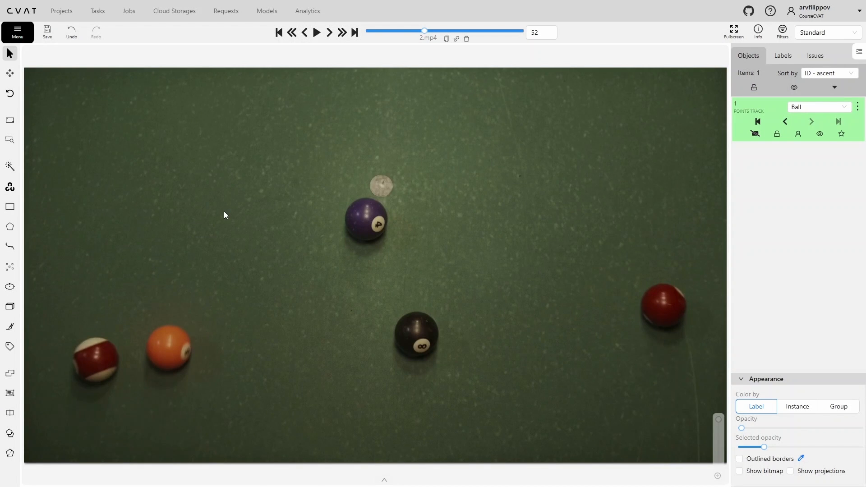
# On frame 95, switch off the Ball track's outside property and move its point onto the blue ball re-entering the image
pyautogui.press('f')
pyautogui.press('f')
pyautogui.press('f')
pyautogui.press('f')
pyautogui.press('f')
pyautogui.press('f')
pyautogui.press('f')
pyautogui.press('f')
pyautogui.press('f')
pyautogui.press('f')
pyautogui.press('f')
pyautogui.press('f')
pyautogui.press('f')
pyautogui.press('f')
pyautogui.press('f')
pyautogui.press('f')
pyautogui.press('f')
pyautogui.press('f')
pyautogui.press('f')
pyautogui.press('f')
pyautogui.press('f')
pyautogui.press('f')
pyautogui.press('f')
pyautogui.press('f')
pyautogui.press('f')
pyautogui.press('f')
pyautogui.press('f')
pyautogui.press('f')
pyautogui.press('f')
pyautogui.press('f')
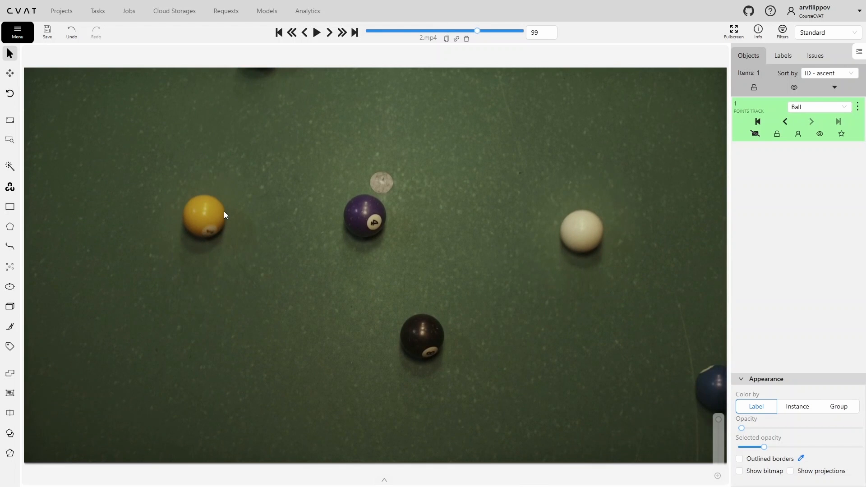
pyautogui.press('d')
pyautogui.press('d')
pyautogui.press('d')
pyautogui.press('f')
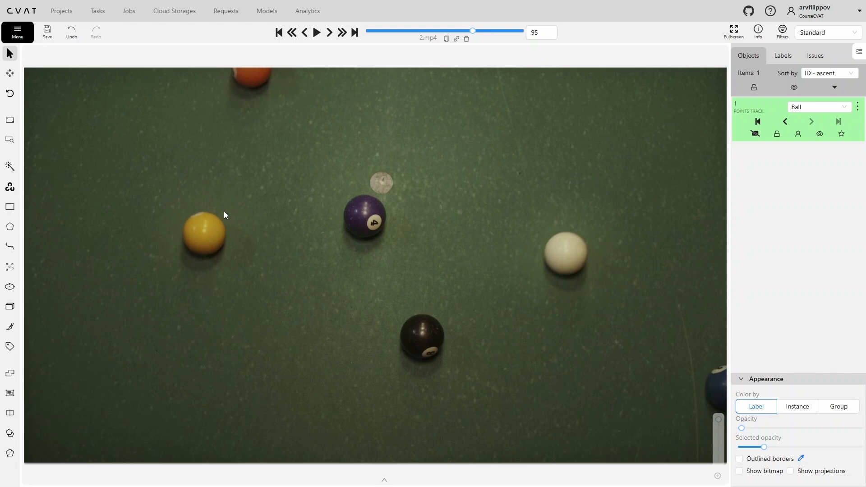
pyautogui.click(754, 134)
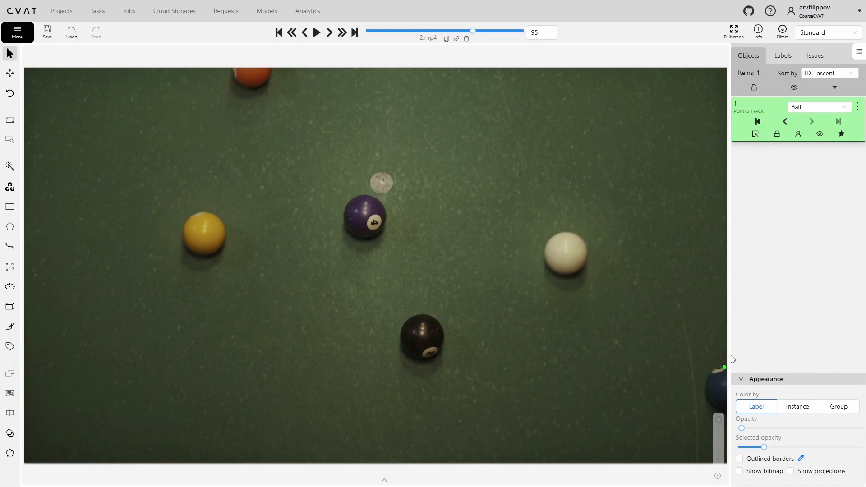
pyautogui.moveTo(683, 378)
pyautogui.mouseDown()
pyautogui.moveTo(647, 359)
pyautogui.moveTo(689, 372)
pyautogui.mouseUp()
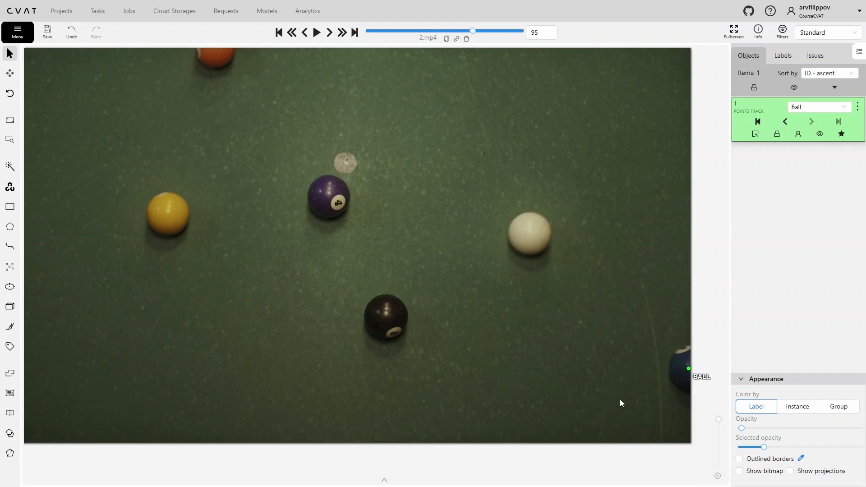
# On frame 121, move the Ball track's point onto the center of the blue ball
pyautogui.press('f')
pyautogui.press('f')
pyautogui.press('f')
pyautogui.press('f')
pyautogui.press('f')
pyautogui.press('f')
pyautogui.press('f')
pyautogui.press('f')
pyautogui.press('f')
pyautogui.press('f')
pyautogui.press('f')
pyautogui.press('f')
pyautogui.press('f')
pyautogui.press('f')
pyautogui.press('f')
pyautogui.press('f')
pyautogui.press('f')
pyautogui.press('f')
pyautogui.press('f')
pyautogui.press('f')
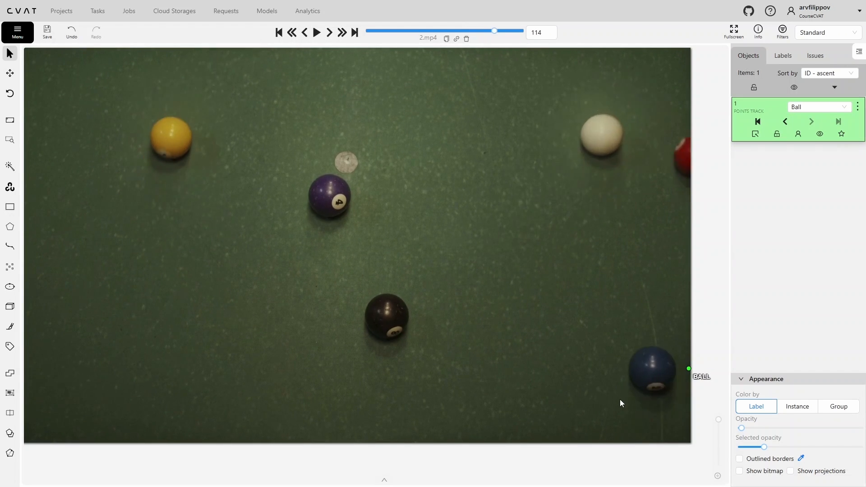
pyautogui.press('f')
pyautogui.press('f')
pyautogui.press('f')
pyautogui.press('f')
pyautogui.press('f')
pyautogui.press('f')
pyautogui.press('f')
pyautogui.press('f')
pyautogui.press('f')
pyautogui.press('f')
pyautogui.press('d')
pyautogui.press('d')
pyautogui.press('d')
pyautogui.press('d')
pyautogui.press('d')
pyautogui.press('d')
pyautogui.press('d')
pyautogui.press('d')
pyautogui.press('d')
pyautogui.press('d')
pyautogui.press('d')
pyautogui.press('d')
pyautogui.press('d')
pyautogui.press('d')
pyautogui.press('d')
pyautogui.press('d')
pyautogui.press('d')
pyautogui.press('d')
pyautogui.press('d')
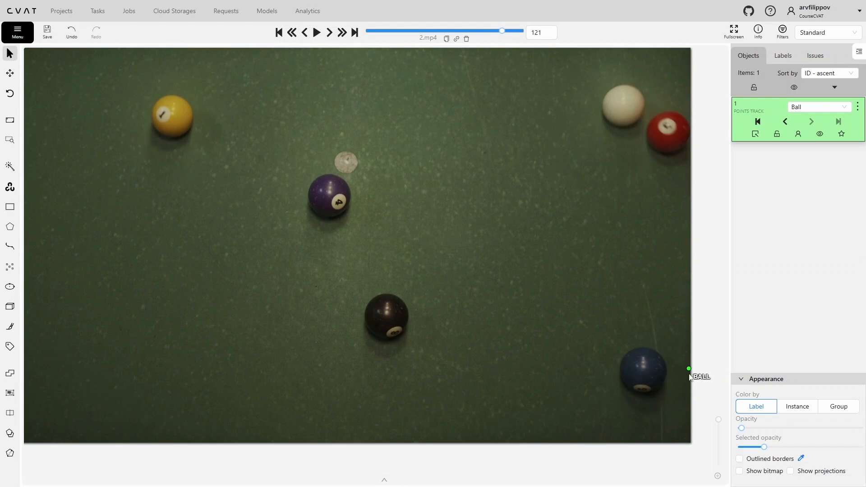
pyautogui.moveTo(688, 369); pyautogui.dragTo(645, 370)
# On the last frame, 140, move the Ball track's point onto the center of the blue ball
pyautogui.press('f')
pyautogui.press('f')
pyautogui.press('f')
pyautogui.press('f')
pyautogui.press('f')
pyautogui.press('f')
pyautogui.press('f')
pyautogui.press('f')
pyautogui.press('f')
pyautogui.press('f')
pyautogui.press('f')
pyautogui.press('f')
pyautogui.press('f')
pyautogui.press('f')
pyautogui.press('f')
pyautogui.press('f')
pyautogui.press('f')
pyautogui.press('f')
pyautogui.press('f')
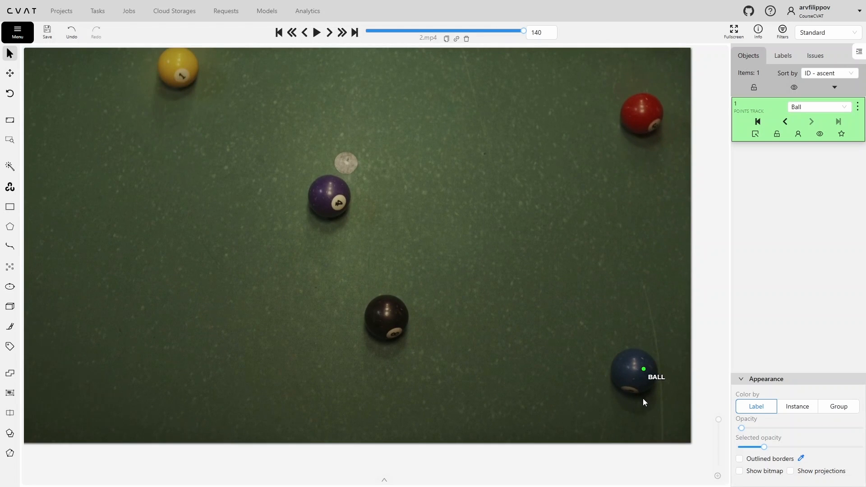
pyautogui.moveTo(644, 370); pyautogui.dragTo(636, 372)
# Step through the frames from the keyframe at frame 95 to examine the Ball track's interpolated point on the blue ball
pyautogui.click(785, 121)
pyautogui.click(785, 121)
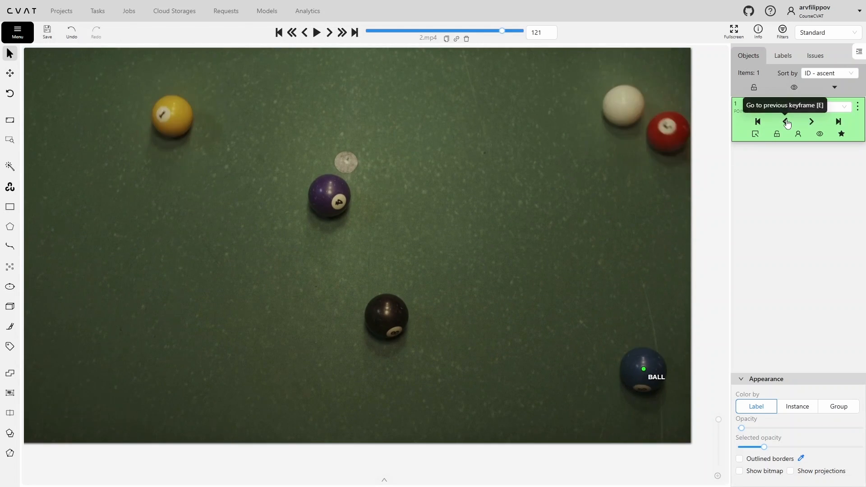
pyautogui.press('f')
pyautogui.press('f')
pyautogui.press('f')
pyautogui.press('f')
pyautogui.press('f')
pyautogui.press('f')
pyautogui.press('f')
pyautogui.press('f')
pyautogui.press('f')
pyautogui.press('f')
pyautogui.press('f')
pyautogui.press('f')
pyautogui.press('f')
pyautogui.press('f')
pyautogui.press('f')
pyautogui.press('f')
pyautogui.press('f')
pyautogui.press('f')
pyautogui.press('f')
pyautogui.press('f')
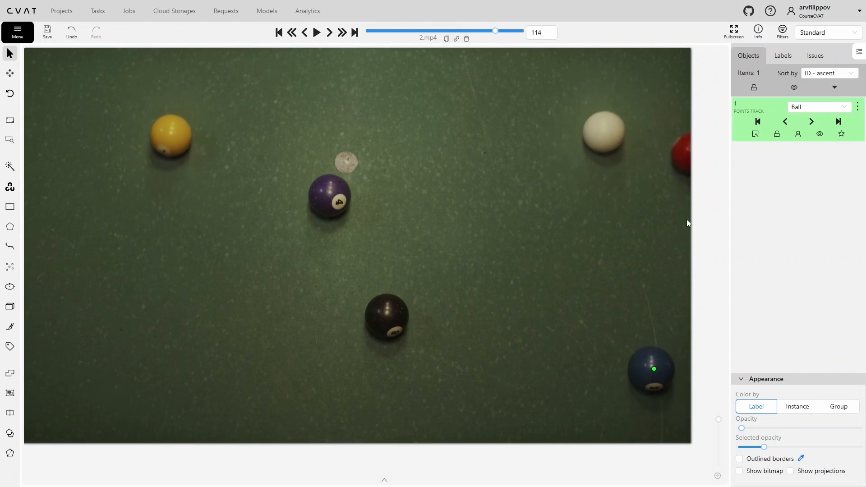
pyautogui.press('f')
pyautogui.press('f')
pyautogui.press('f')
pyautogui.press('f')
pyautogui.press('f')
pyautogui.press('f')
pyautogui.press('f')
pyautogui.press('f')
pyautogui.press('f')
pyautogui.press('f')
pyautogui.press('f')
pyautogui.press('f')
pyautogui.press('f')
pyautogui.press('f')
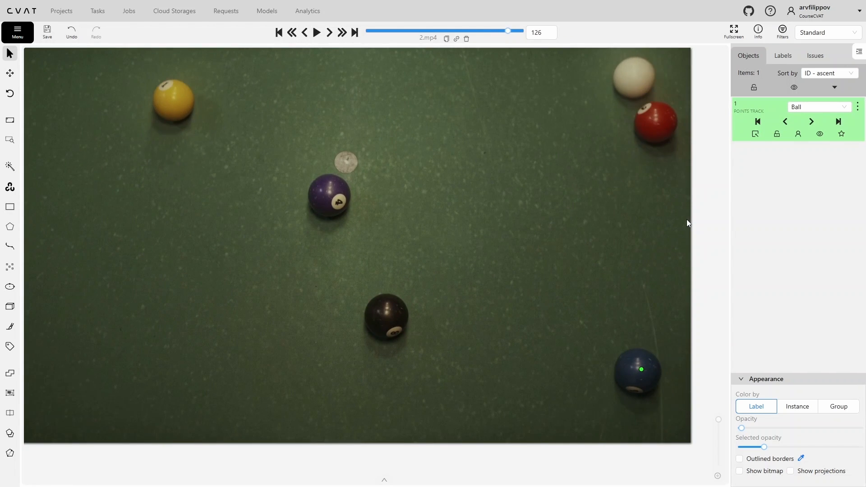
# Go back to frame 133 and move the Ball track's point onto the center of the blue ball
pyautogui.press('d')
pyautogui.press('d')
pyautogui.press('d')
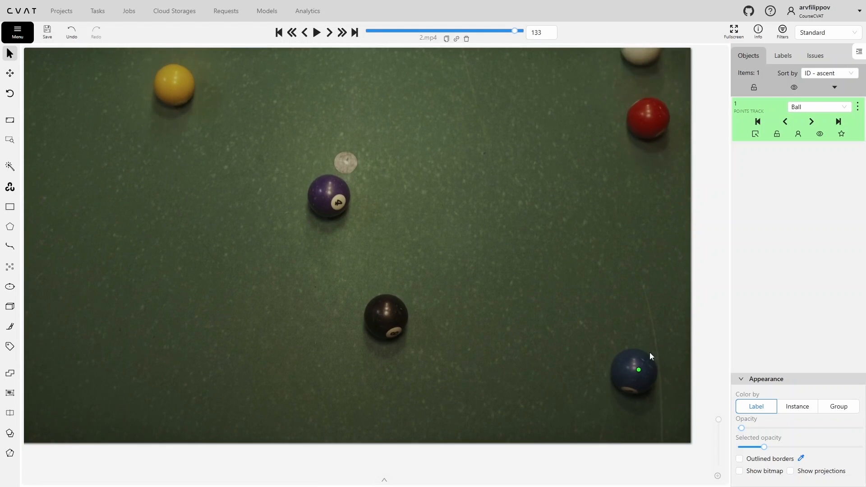
# Step forward to the last frame to check the Ball track's point after frame 133
pyautogui.press('f')
pyautogui.press('f')
pyautogui.press('f')
pyautogui.press('f')
pyautogui.press('f')
pyautogui.press('f')
pyautogui.press('f')
pyautogui.press('f')
pyautogui.press('f')
pyautogui.press('f')
pyautogui.press('f')
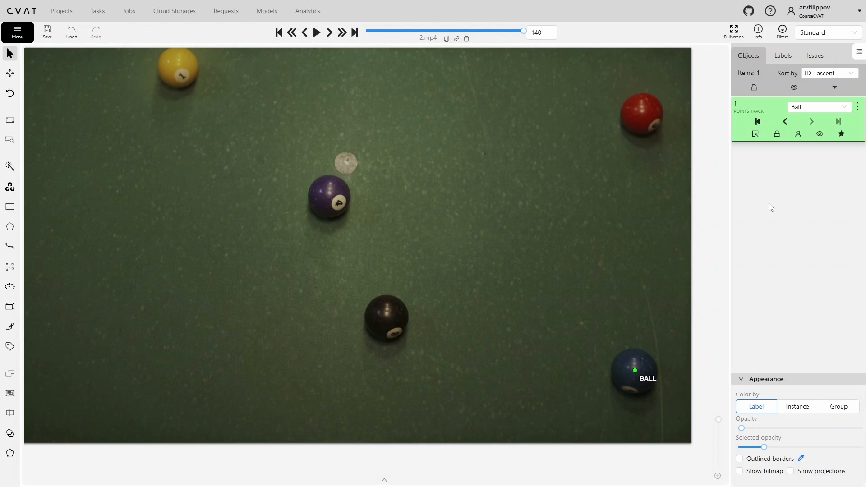
# Return to the Ball track's keyframe at frame 95 and review its interpolation through to frame 140
pyautogui.doubleClick(786, 124)
pyautogui.click(786, 123)
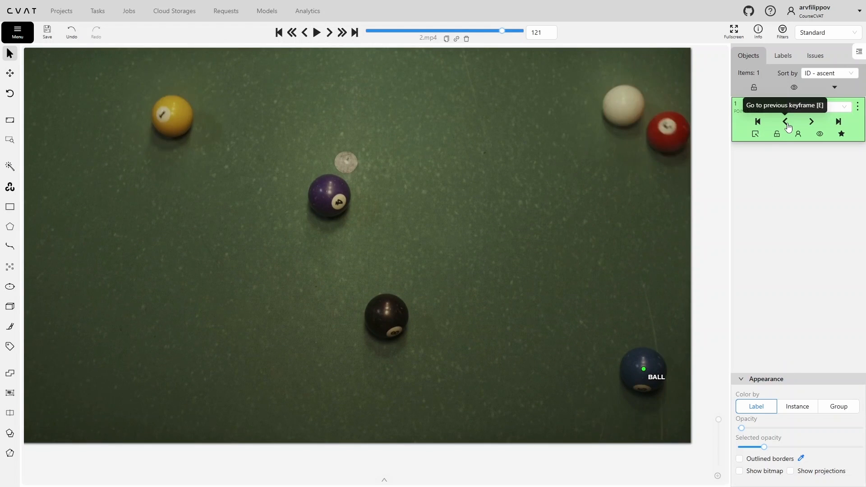
pyautogui.press('f')
pyautogui.press('f')
pyautogui.press('f')
pyautogui.press('f')
pyautogui.press('f')
pyautogui.press('f')
pyautogui.press('f')
pyautogui.press('f')
pyautogui.press('f')
pyautogui.press('f')
pyautogui.press('f')
pyautogui.press('f')
pyautogui.press('f')
pyautogui.press('f')
pyautogui.press('f')
pyautogui.press('f')
pyautogui.press('f')
pyautogui.press('f')
pyautogui.press('f')
pyautogui.press('f')
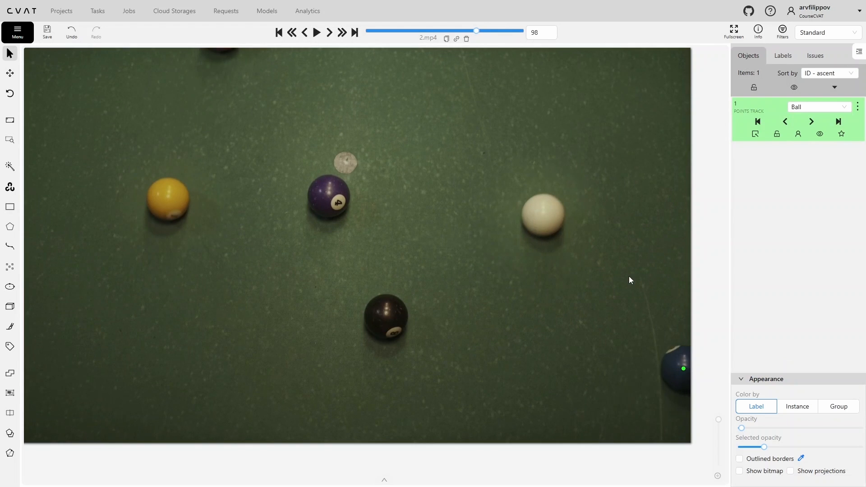
pyautogui.press('f')
pyautogui.press('f')
pyautogui.press('f')
pyautogui.press('f')
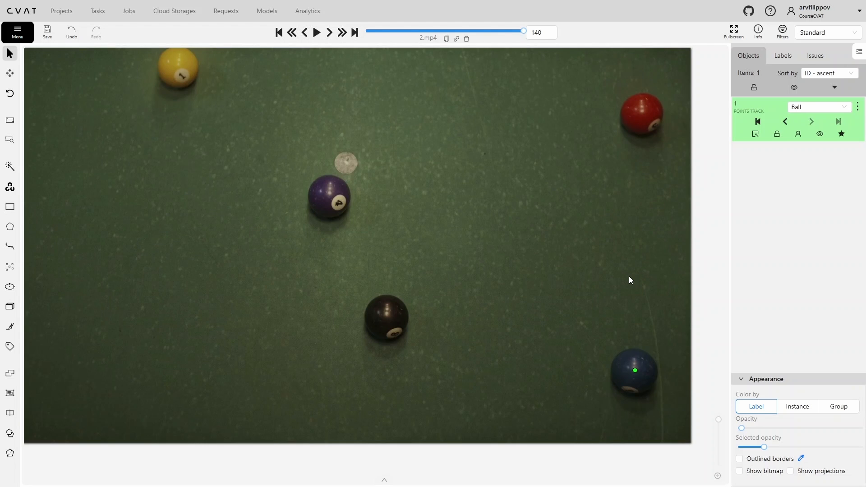
# Split the Ball track at its keyframe on frame 95, where the blue ball re-enters the image
pyautogui.press('d')
pyautogui.press('d')
pyautogui.press('d')
pyautogui.press('d')
pyautogui.press('d')
pyautogui.press('d')
pyautogui.press('d')
pyautogui.press('d')
pyautogui.press('d')
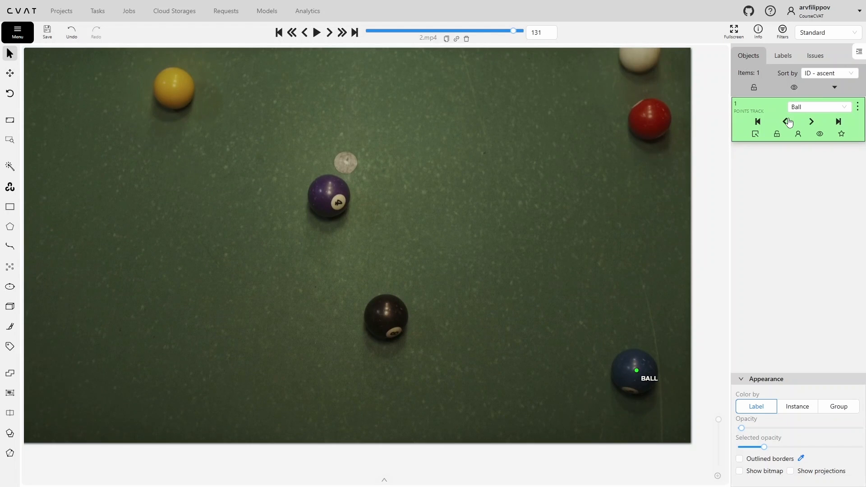
pyautogui.click(787, 122)
pyautogui.click(788, 122)
pyautogui.click(788, 122)
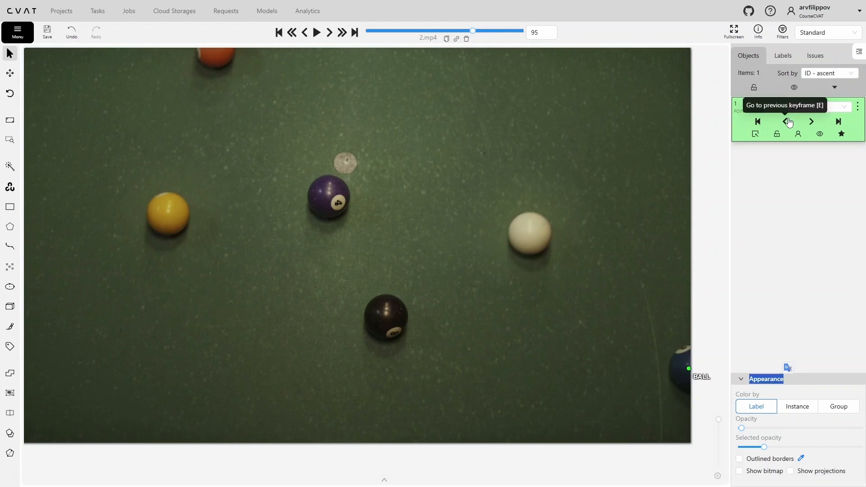
pyautogui.click(780, 205)
pyautogui.press('d')
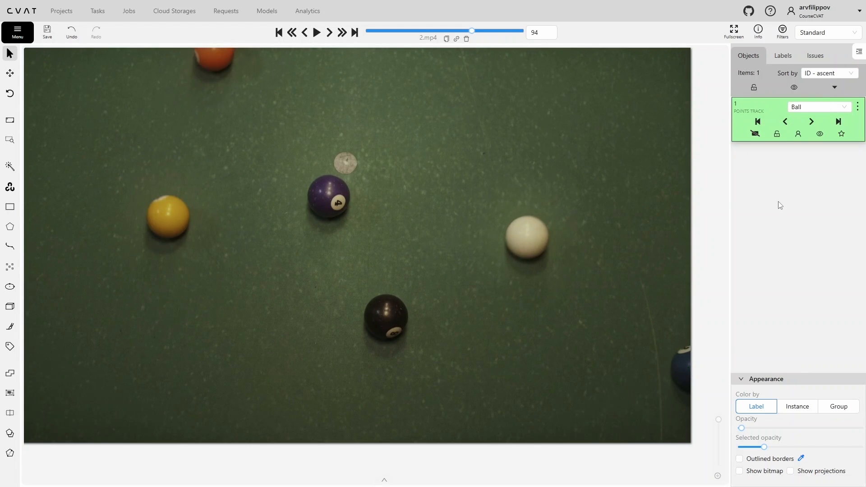
pyautogui.press('f')
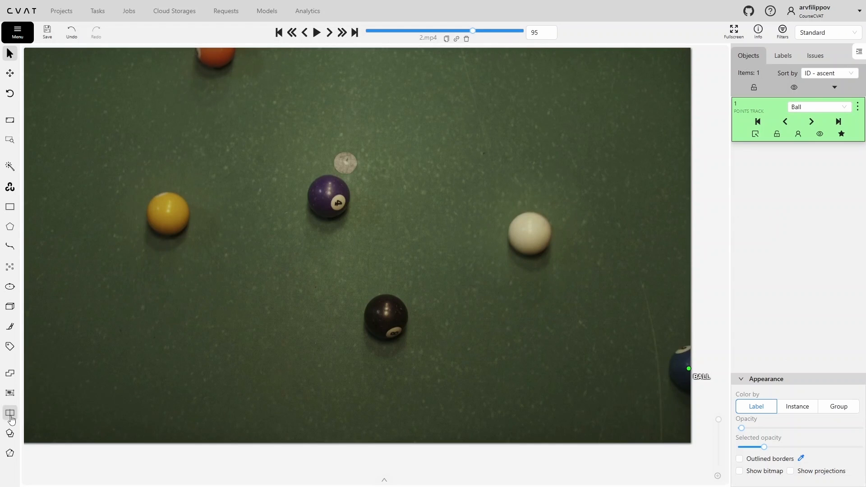
pyautogui.click(10, 417)
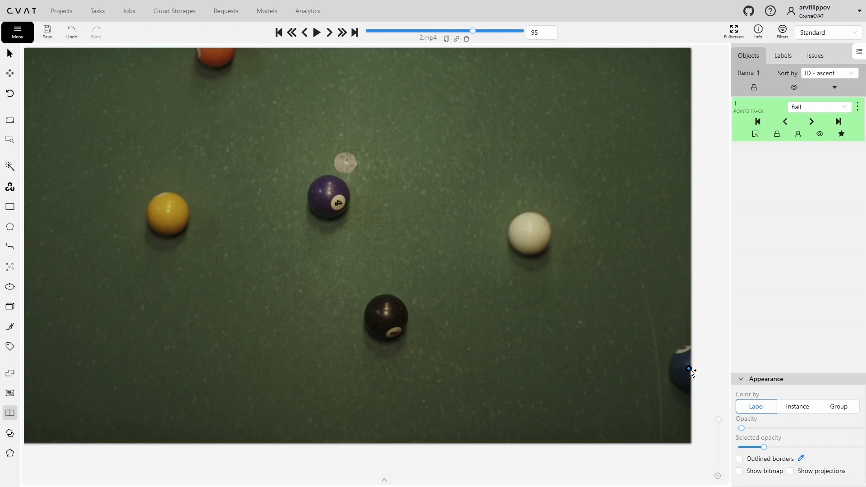
pyautogui.click(689, 368)
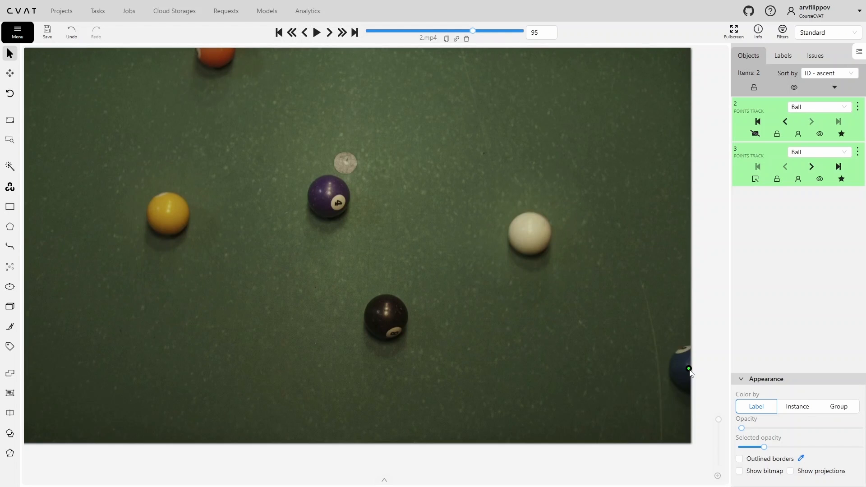
# Step back and forth through the frames around frame 95 to examine the two Ball tracks produced by the split
pyautogui.press('d')
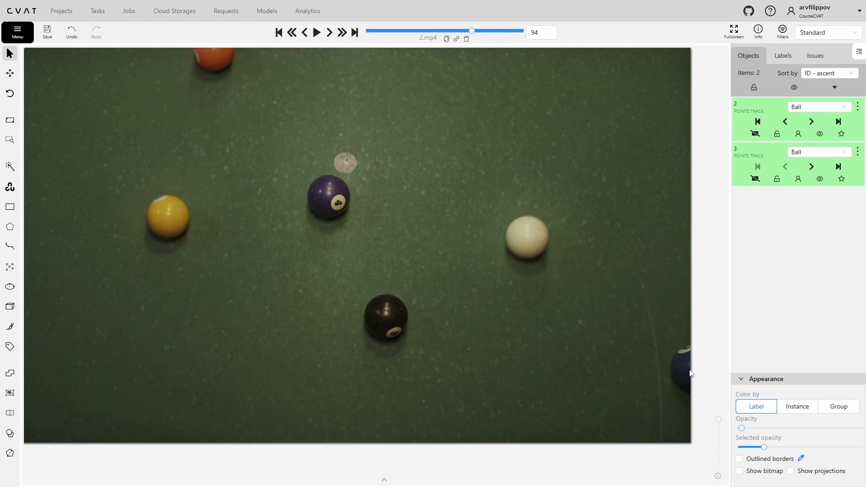
pyautogui.press('d')
pyautogui.press('d')
pyautogui.press('f')
pyautogui.press('f')
pyautogui.press('f')
pyautogui.press('f')
pyautogui.press('f')
pyautogui.press('f')
pyautogui.press('f')
pyautogui.press('f')
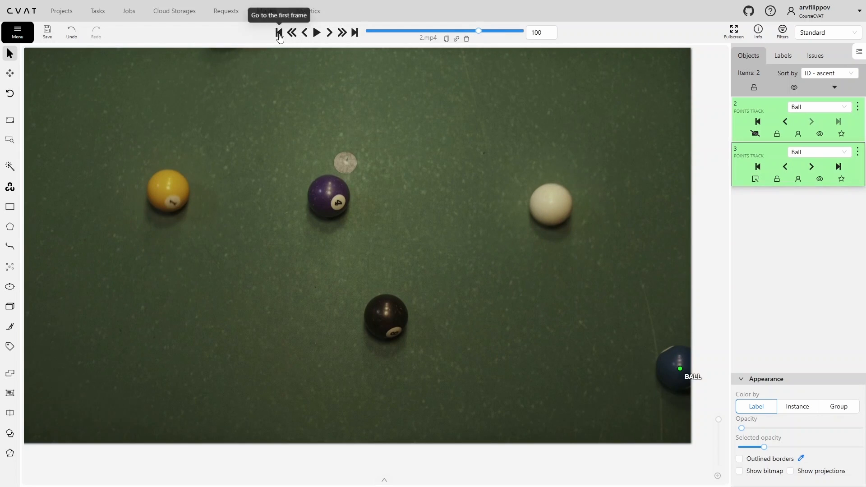
# Return to the first frame and disable showing all interpolation tracks in the workspace settings
pyautogui.click(278, 32)
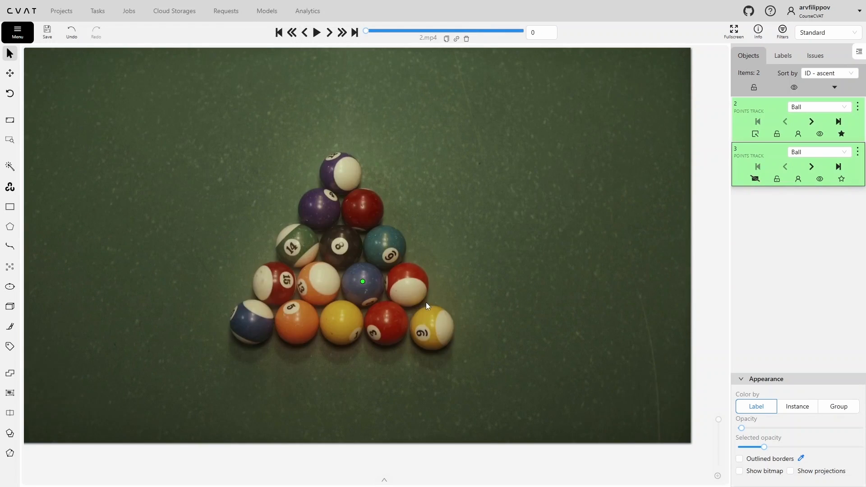
pyautogui.press('F2')
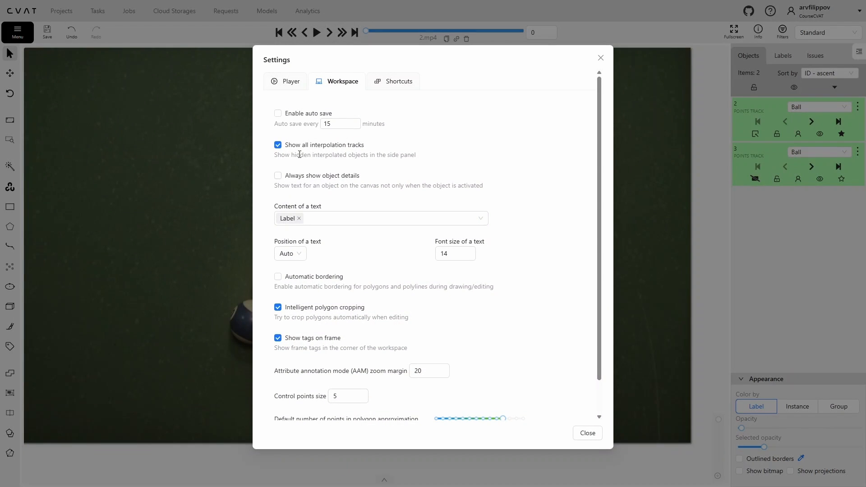
pyautogui.click(296, 148)
pyautogui.click(207, 248)
# Step through the video from frame 0 past frame 95 to examine which Ball track is listed on each side of the split
pyautogui.press('f')
pyautogui.press('f')
pyautogui.press('f')
pyautogui.press('f')
pyautogui.press('f')
pyautogui.press('f')
pyautogui.press('f')
pyautogui.press('f')
pyautogui.press('f')
pyautogui.press('f')
pyautogui.press('f')
pyautogui.press('f')
pyautogui.press('f')
pyautogui.press('f')
pyautogui.press('f')
pyautogui.press('f')
pyautogui.press('f')
pyautogui.press('f')
pyautogui.press('f')
pyautogui.press('f')
pyautogui.press('f')
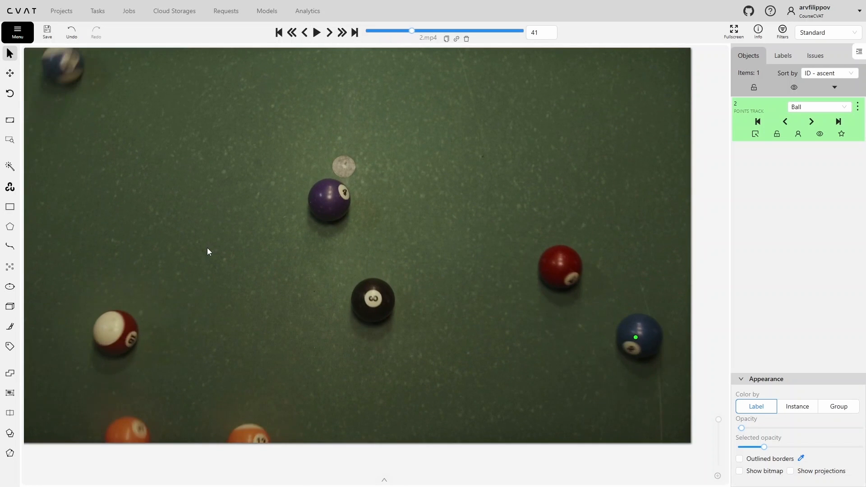
pyautogui.press('f')
pyautogui.press('f')
pyautogui.press('f')
pyautogui.press('f')
pyautogui.press('f')
pyautogui.press('f')
pyautogui.press('f')
pyautogui.press('f')
pyautogui.press('f')
pyautogui.press('f')
pyautogui.press('f')
pyautogui.press('f')
pyautogui.press('f')
pyautogui.press('f')
pyautogui.press('f')
pyautogui.press('f')
pyautogui.press('f')
pyautogui.press('f')
pyautogui.press('f')
pyautogui.press('f')
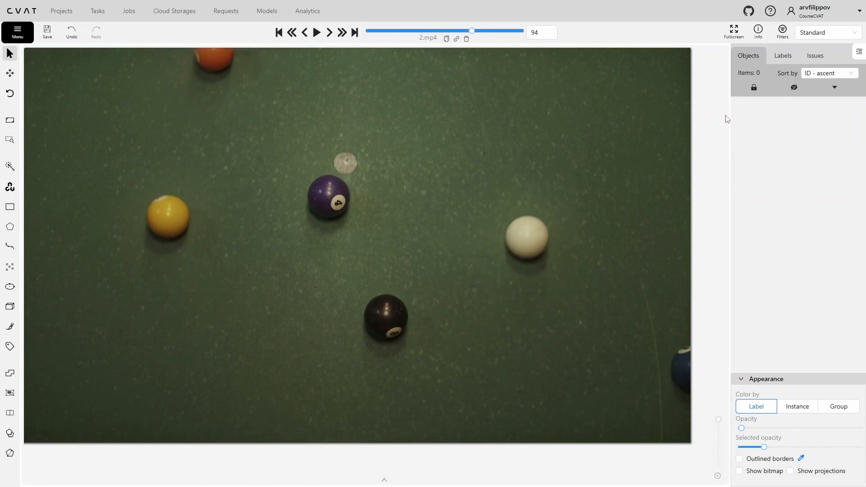
pyautogui.press('d')
pyautogui.press('d')
pyautogui.press('f')
pyautogui.press('f')
pyautogui.press('f')
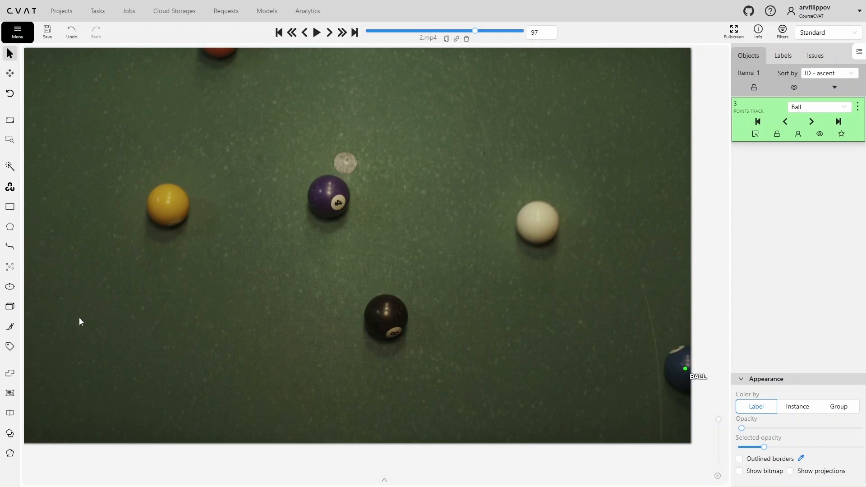
# Merge the two blue-ball tracks into one by picking their points on frames 20 and 132, and check both ends of the video
pyautogui.click(16, 374)
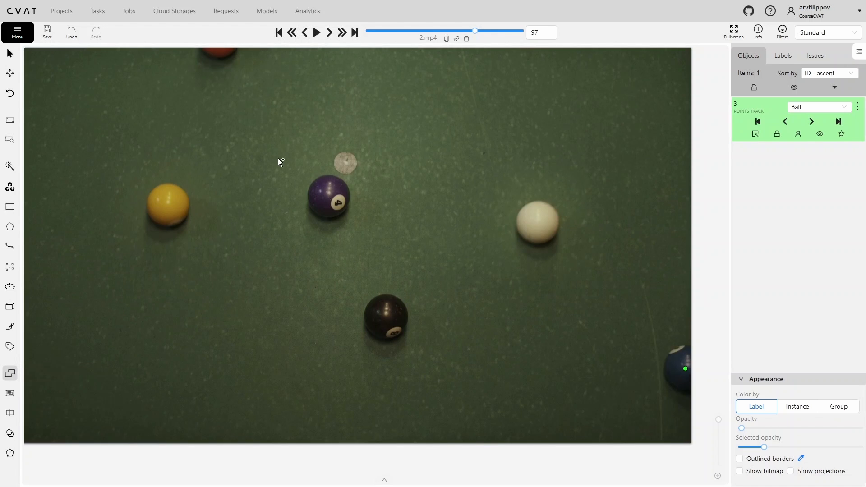
pyautogui.click(388, 31)
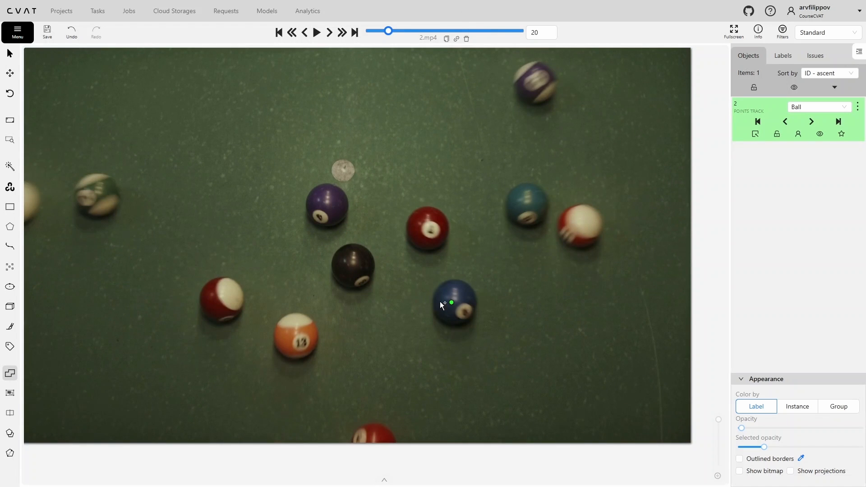
pyautogui.click(452, 302)
pyautogui.moveTo(506, 31); pyautogui.dragTo(514, 31)
pyautogui.click(636, 371)
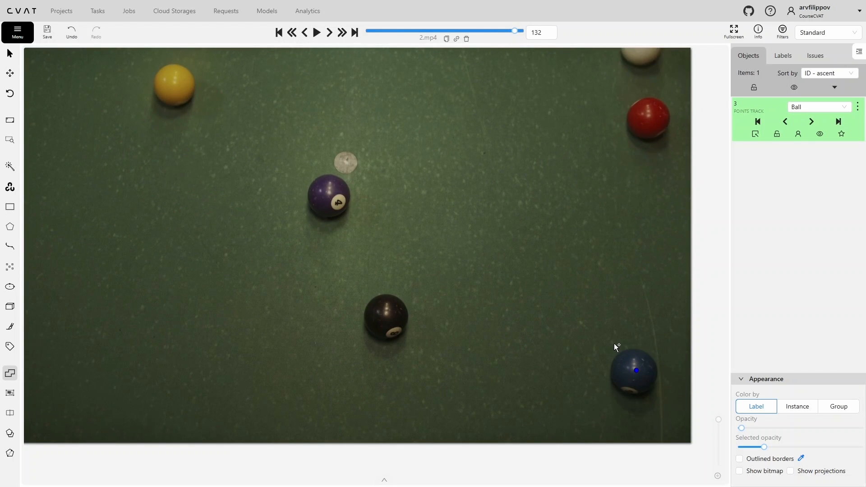
pyautogui.press('m')
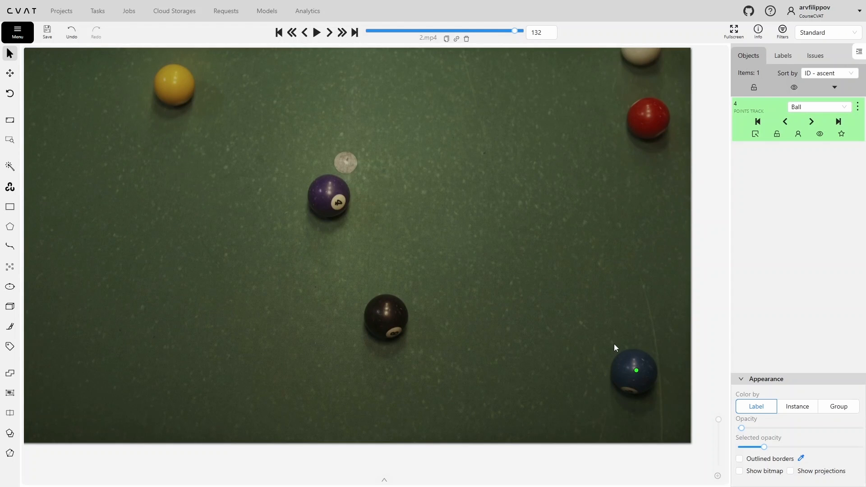
pyautogui.click(376, 31)
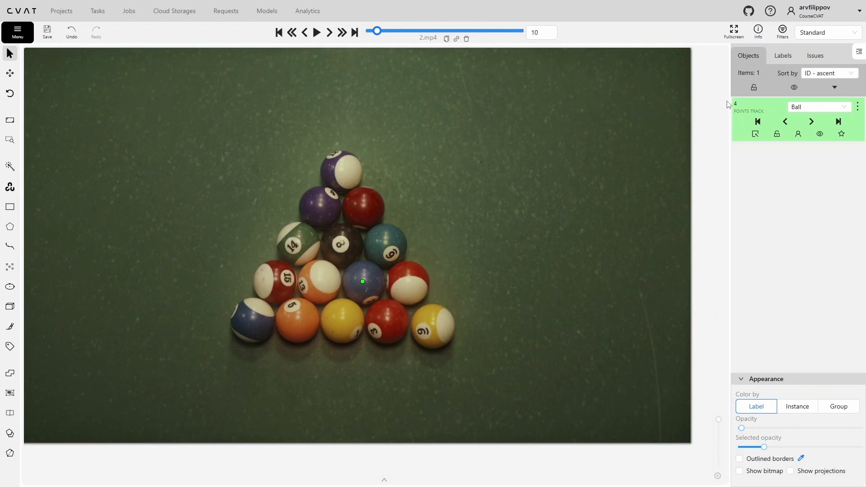
pyautogui.click(506, 32)
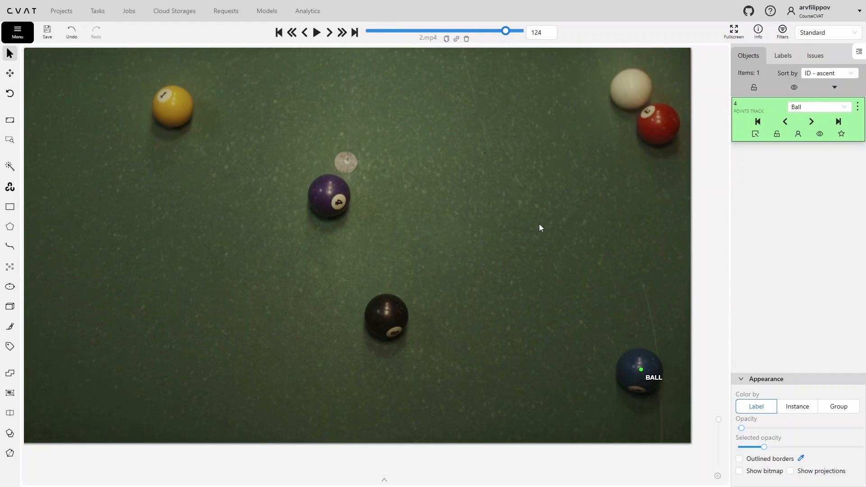
# Place a Ball point shape on the orange striped number 13 ball on frame 12
pyautogui.click(279, 32)
pyautogui.press('f')
pyautogui.press('f')
pyautogui.press('f')
pyautogui.press('f')
pyautogui.press('f')
pyautogui.press('f')
pyautogui.press('f')
pyautogui.press('f')
pyautogui.press('f')
pyautogui.press('f')
pyautogui.press('f')
pyautogui.press('f')
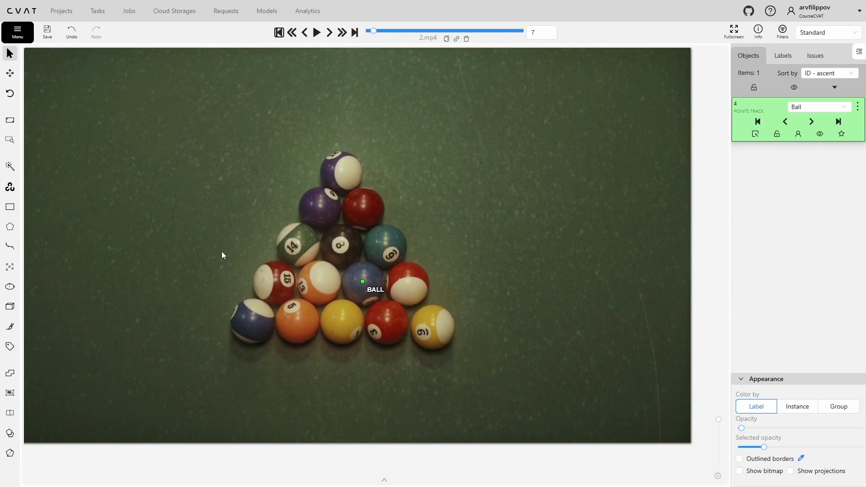
pyautogui.moveTo(10, 267)
pyautogui.click(52, 299)
pyautogui.click(316, 285)
pyautogui.press('n')
# Place another Ball point shape on the orange striped ball on frame 19
pyautogui.press('f')
pyautogui.press('f')
pyautogui.press('f')
pyautogui.press('f')
pyautogui.press('f')
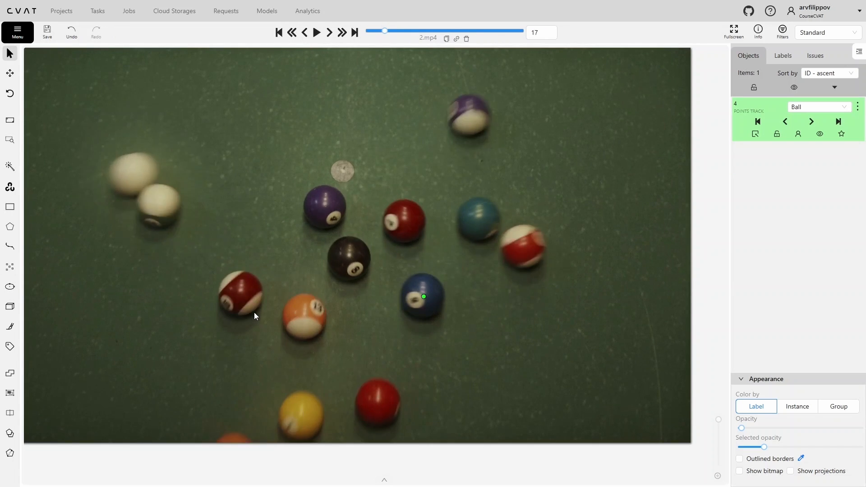
pyautogui.press('f')
pyautogui.press('f')
pyautogui.press('n')
pyautogui.click(297, 325)
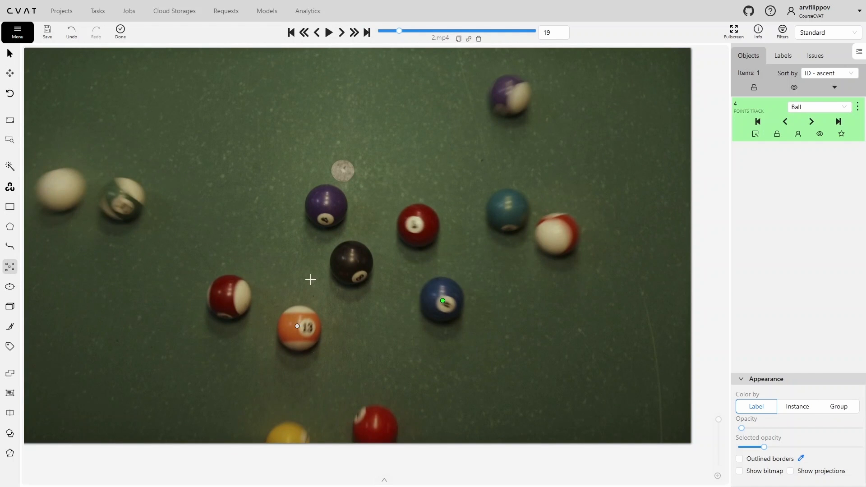
pyautogui.press('n')
# Place a third Ball point shape on the orange striped ball on frame 40, where it leaves the image
pyautogui.press('f')
pyautogui.press('f')
pyautogui.press('f')
pyautogui.press('f')
pyautogui.press('f')
pyautogui.press('f')
pyautogui.press('f')
pyautogui.press('f')
pyautogui.press('f')
pyautogui.press('f')
pyautogui.press('f')
pyautogui.press('f')
pyautogui.press('f')
pyautogui.press('f')
pyautogui.press('f')
pyautogui.press('f')
pyautogui.press('f')
pyautogui.press('f')
pyautogui.press('f')
pyautogui.press('f')
pyautogui.press('f')
pyautogui.press('n')
pyautogui.click(249, 439)
pyautogui.press('n')
# Merge the orange striped ball's point shapes on frames 40, 19 and 12 into a single track
pyautogui.click(7, 378)
pyautogui.click(249, 439)
pyautogui.press('d')
pyautogui.press('d')
pyautogui.press('d')
pyautogui.press('d')
pyautogui.press('d')
pyautogui.press('d')
pyautogui.press('d')
pyautogui.press('d')
pyautogui.press('d')
pyautogui.press('d')
pyautogui.press('d')
pyautogui.press('d')
pyautogui.press('d')
pyautogui.press('d')
pyautogui.press('d')
pyautogui.press('d')
pyautogui.press('d')
pyautogui.press('d')
pyautogui.press('d')
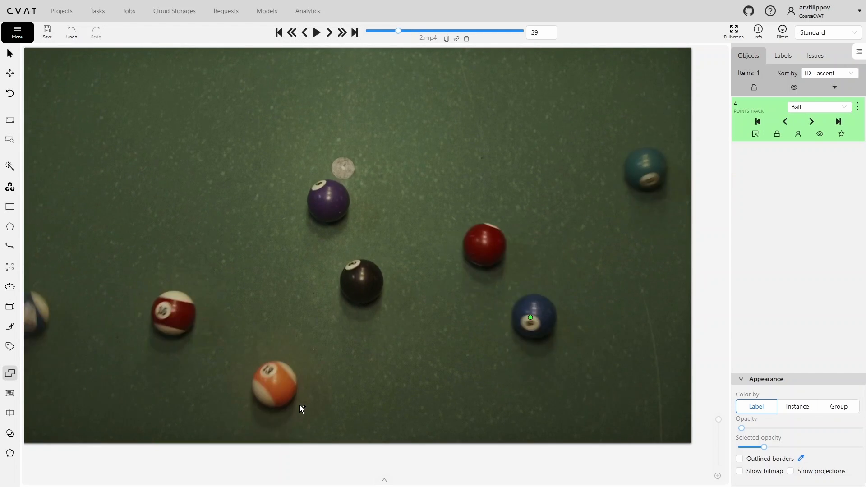
pyautogui.press('d')
pyautogui.press('d')
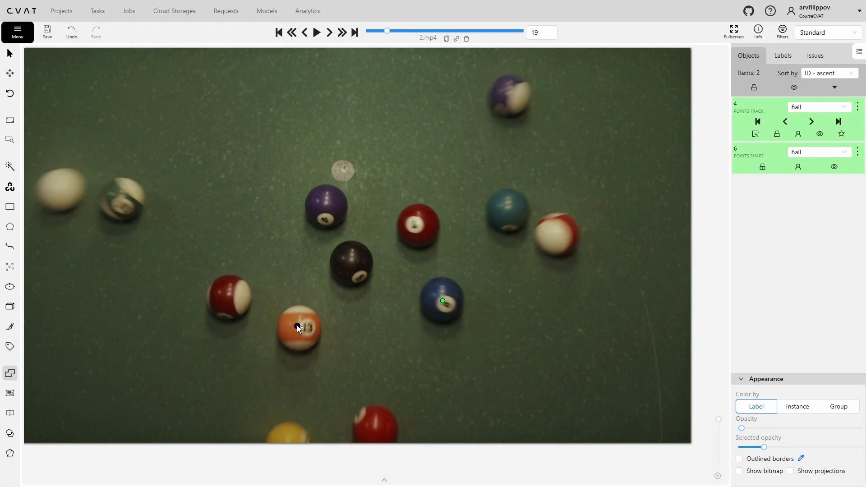
pyautogui.press('d')
pyautogui.press('d')
pyautogui.press('d')
pyautogui.press('d')
pyautogui.press('d')
pyautogui.press('d')
pyautogui.press('d')
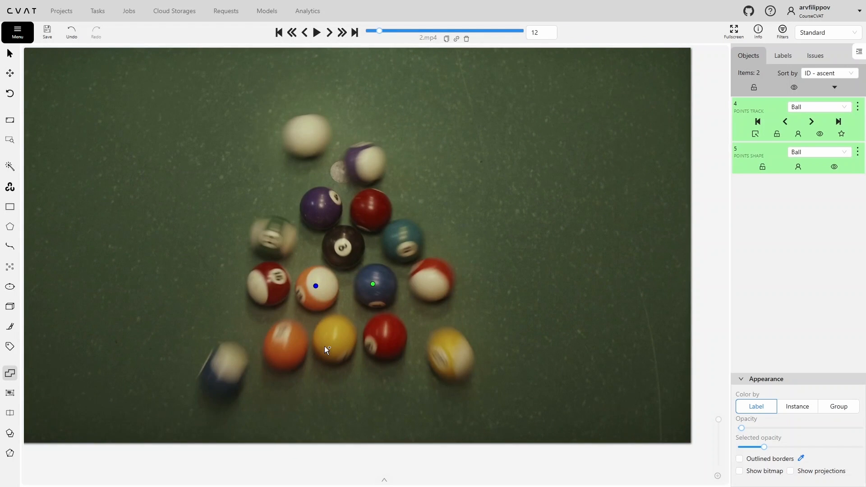
pyautogui.press('m')
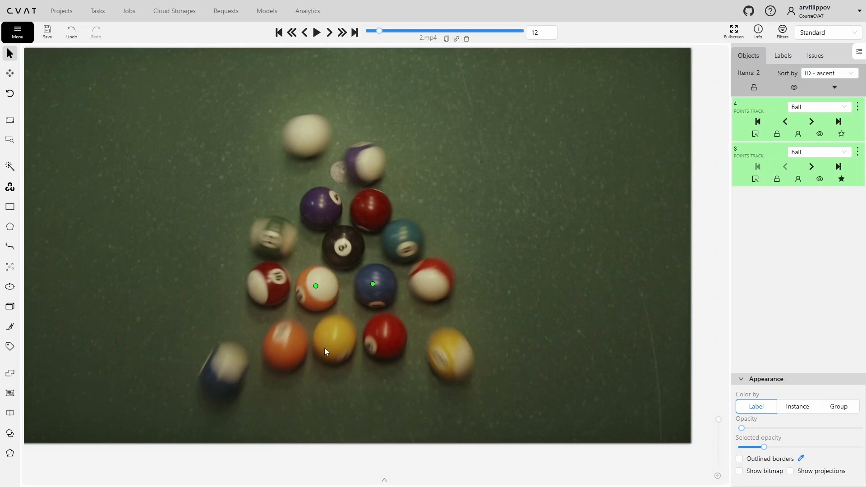
# Remove the outside keyframes on frames 13 and 20 from the orange striped ball's point track
pyautogui.press('f')
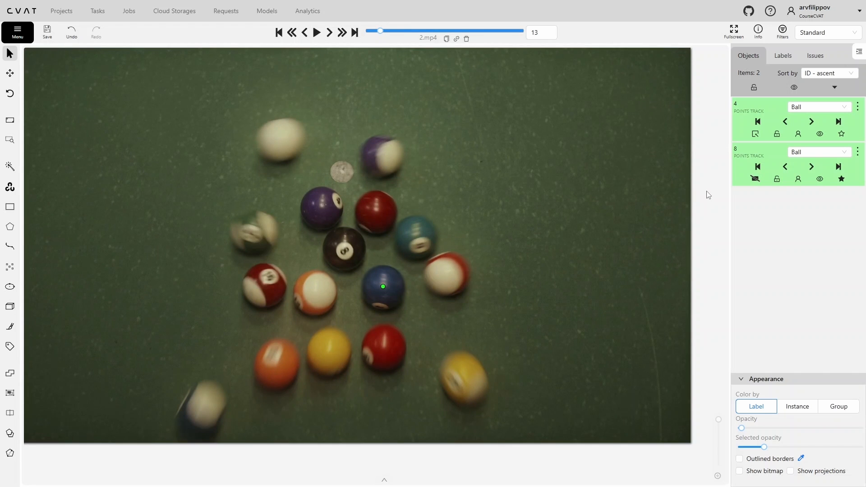
pyautogui.click(841, 179)
pyautogui.press('f')
pyautogui.press('f')
pyautogui.press('f')
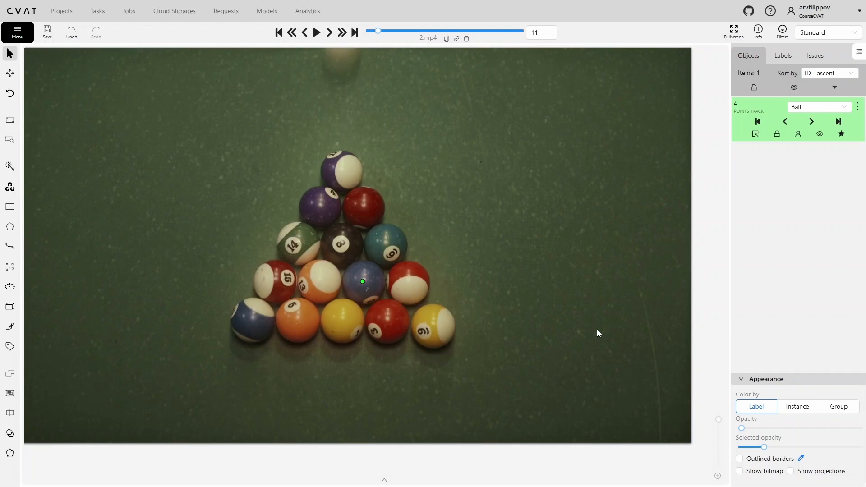
pyautogui.press('f')
pyautogui.press('f')
pyautogui.press('f')
pyautogui.press('f')
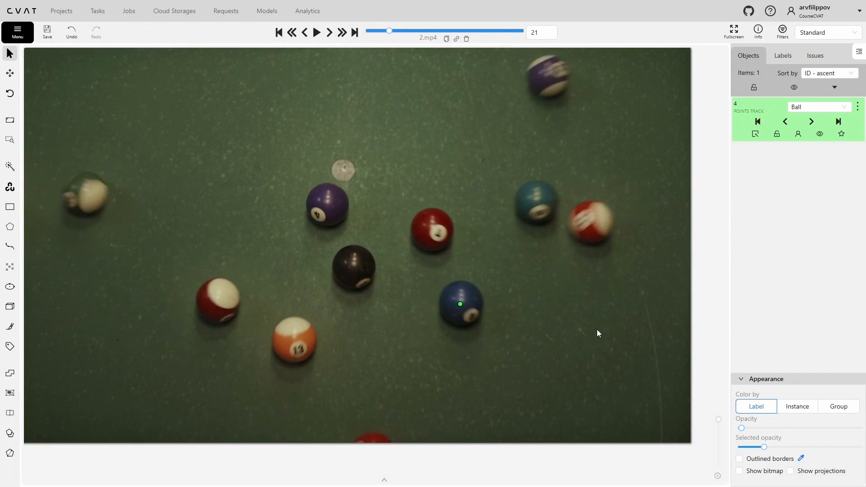
pyautogui.click(841, 179)
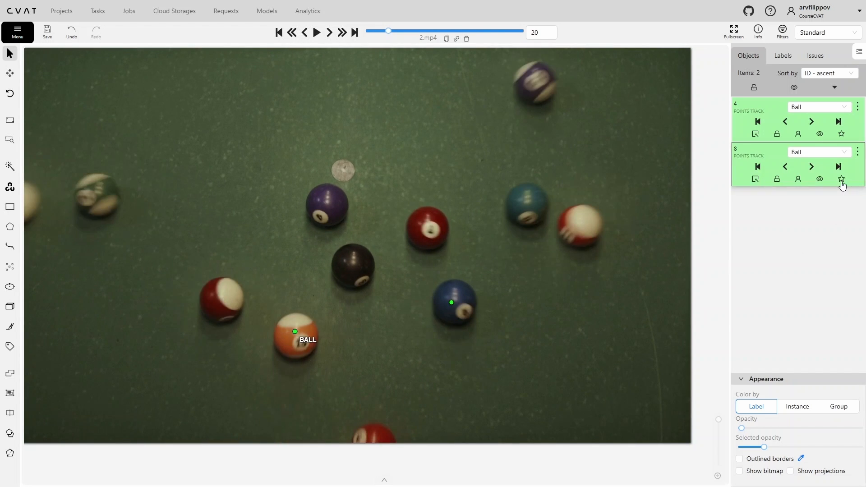
# Step through the frames up to frame 40 to examine how the point follows the orange striped ball
pyautogui.press('f')
pyautogui.press('f')
pyautogui.press('f')
pyautogui.press('f')
pyautogui.press('f')
pyautogui.press('f')
pyautogui.press('f')
pyautogui.press('f')
pyautogui.press('f')
pyautogui.press('f')
pyautogui.press('f')
pyautogui.press('f')
pyautogui.press('f')
pyautogui.press('f')
pyautogui.press('f')
pyautogui.press('f')
pyautogui.press('f')
pyautogui.press('f')
pyautogui.press('f')
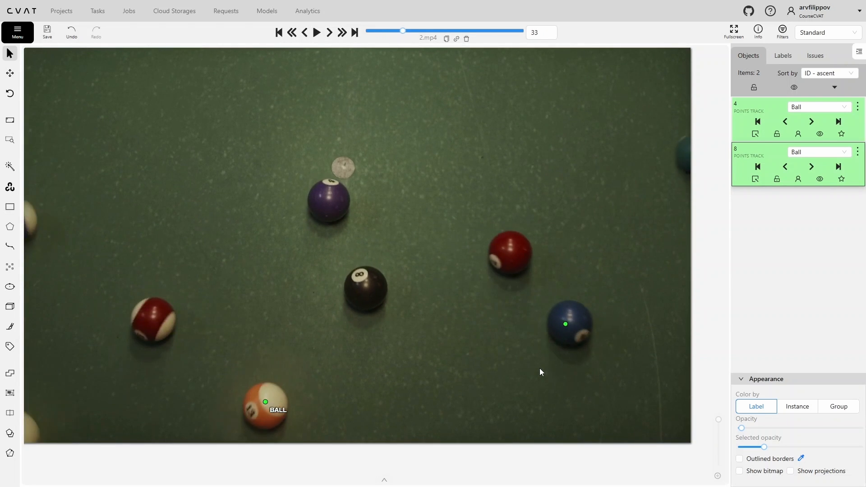
pyautogui.press('f')
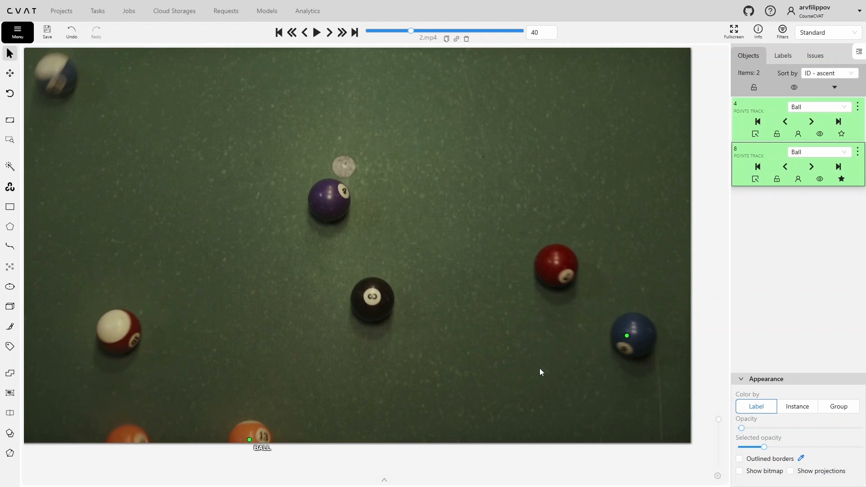
# Draw a Ball rectangle track by two points around the orange striped ball on frame 12
pyautogui.click(279, 33)
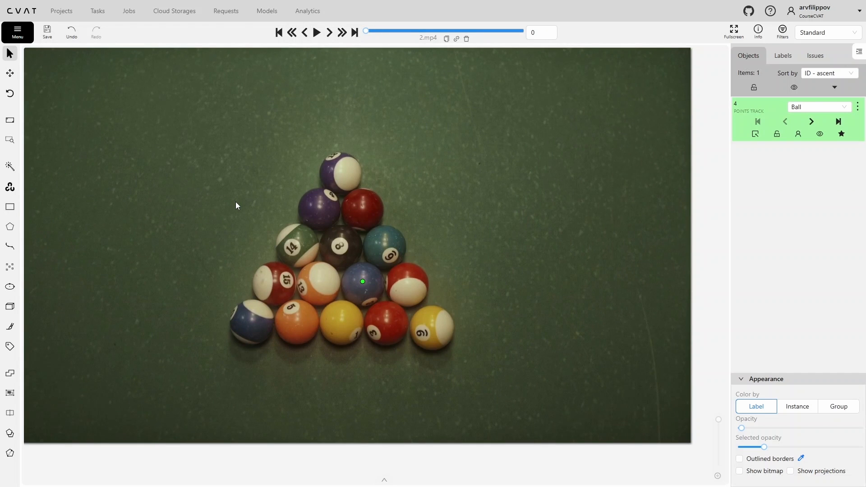
pyautogui.press('f')
pyautogui.press('f')
pyautogui.press('f')
pyautogui.press('f')
pyautogui.press('f')
pyautogui.press('f')
pyautogui.press('f')
pyautogui.press('f')
pyautogui.press('f')
pyautogui.press('f')
pyautogui.press('f')
pyautogui.press('f')
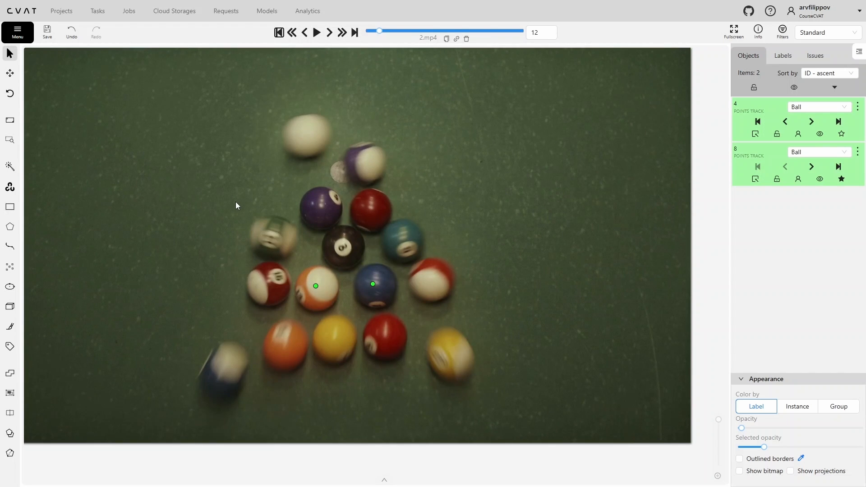
pyautogui.click(10, 207)
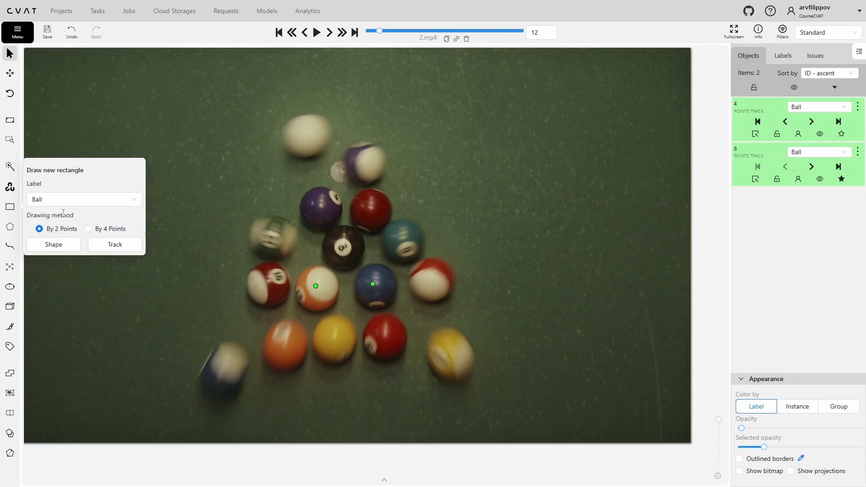
pyautogui.click(111, 243)
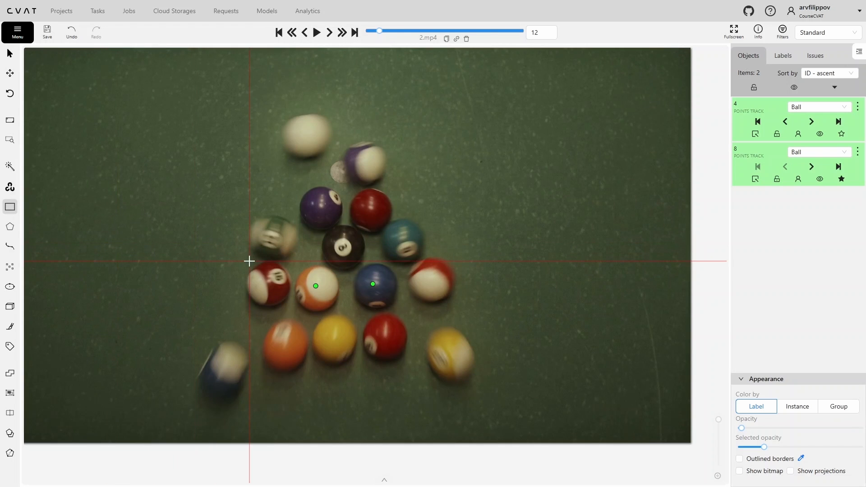
pyautogui.click(294, 266)
pyautogui.click(340, 313)
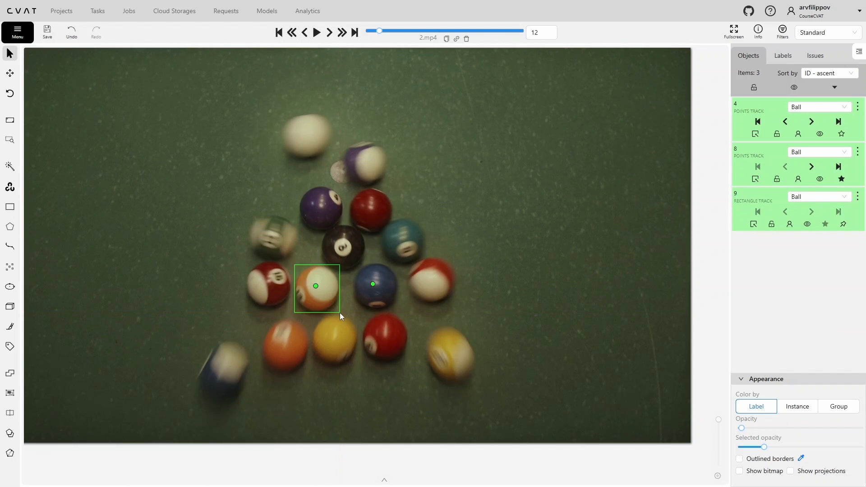
# Fit the rectangle track to the orange striped ball on frame 31, about 127 × 134 px, and return to its previous keyframe
pyautogui.press('f')
pyautogui.press('f')
pyautogui.press('f')
pyautogui.press('f')
pyautogui.press('f')
pyautogui.press('f')
pyautogui.press('f')
pyautogui.press('f')
pyautogui.press('f')
pyautogui.press('f')
pyautogui.press('f')
pyautogui.press('f')
pyautogui.press('f')
pyautogui.press('f')
pyautogui.press('f')
pyautogui.press('f')
pyautogui.press('f')
pyautogui.press('f')
pyautogui.press('f')
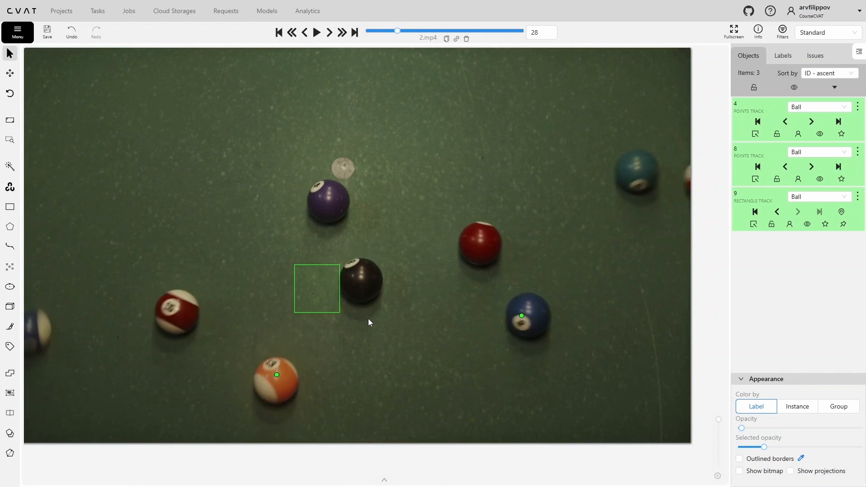
pyautogui.moveTo(323, 294); pyautogui.dragTo(292, 419)
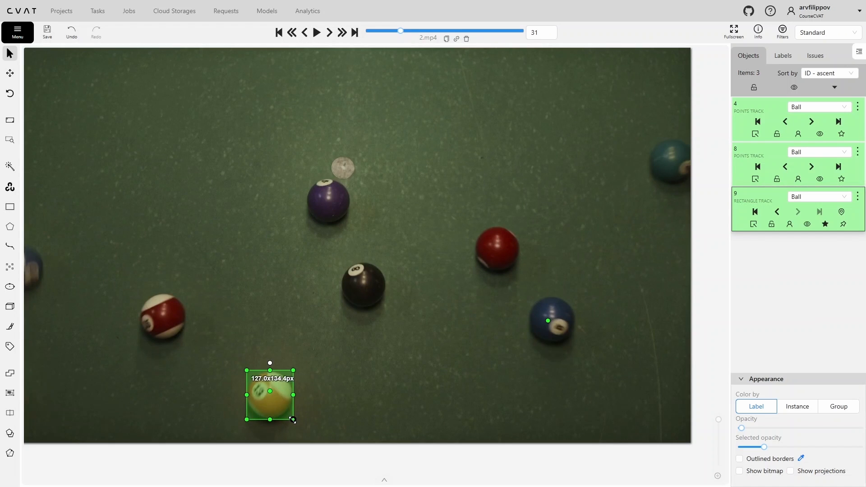
pyautogui.rightClick(283, 410)
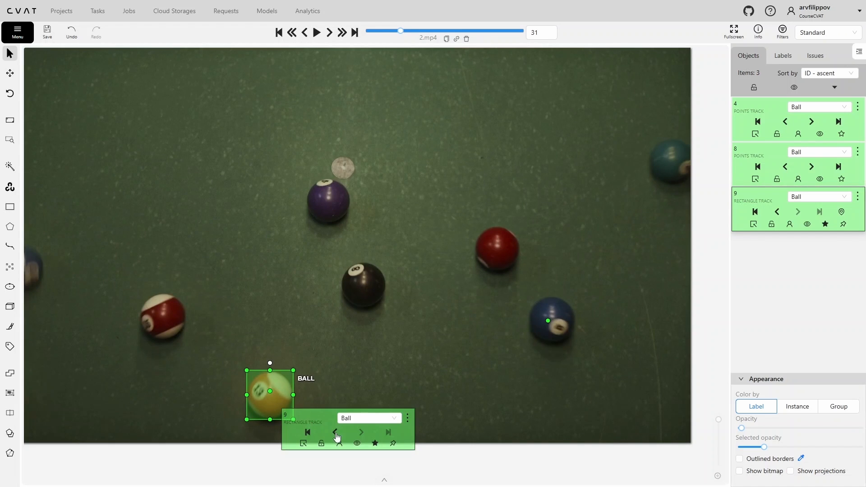
pyautogui.click(335, 432)
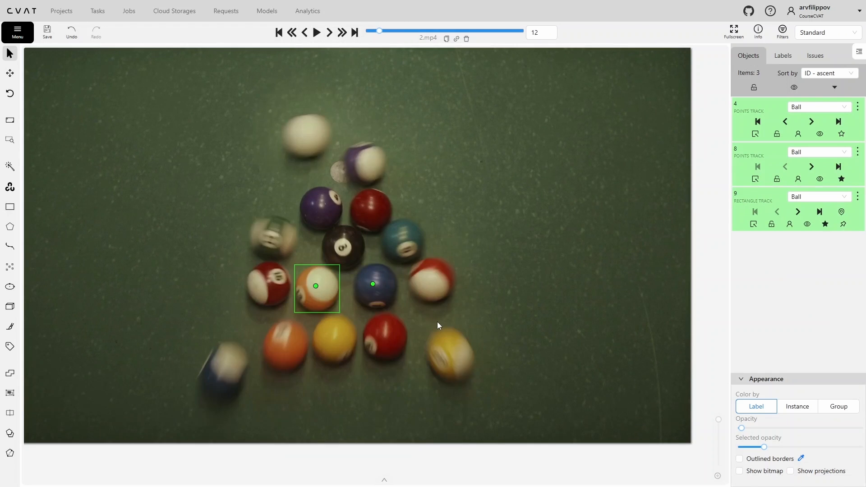
# Step through frames 12 to 29 to compare the point and rectangle tracks on the orange striped ball
pyautogui.press('f')
pyautogui.press('f')
pyautogui.press('f')
pyautogui.press('f')
pyautogui.press('f')
pyautogui.press('f')
pyautogui.press('f')
pyautogui.press('f')
pyautogui.press('f')
pyautogui.press('f')
pyautogui.press('f')
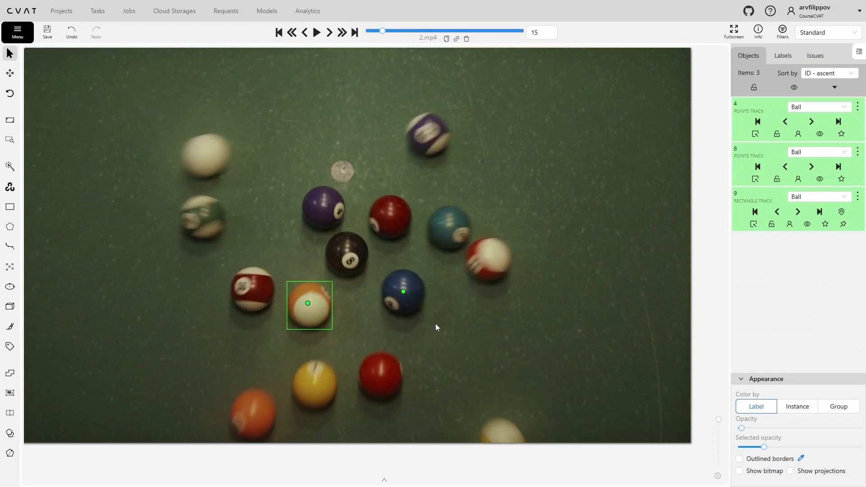
pyautogui.press('f')
pyautogui.press('f')
pyautogui.press('f')
pyautogui.press('f')
pyautogui.press('f')
pyautogui.press('f')
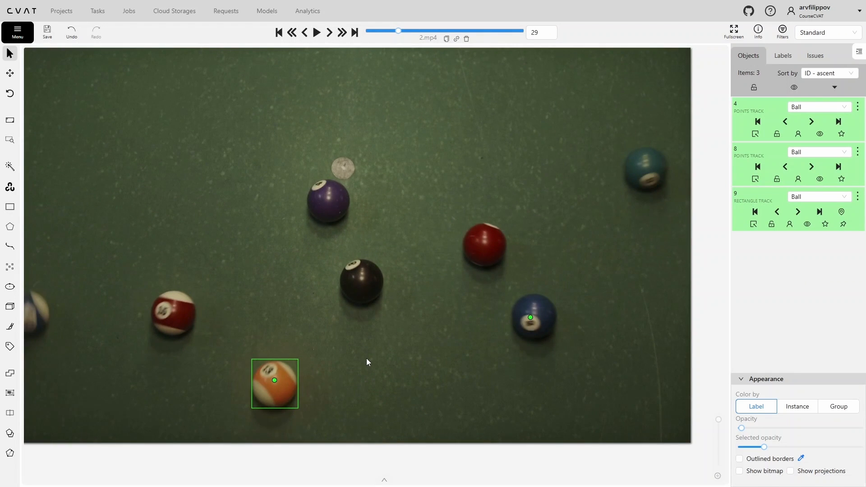
# Return to the first frame and step forward to frame 17 to examine where the ball tracks begin
pyautogui.click(278, 32)
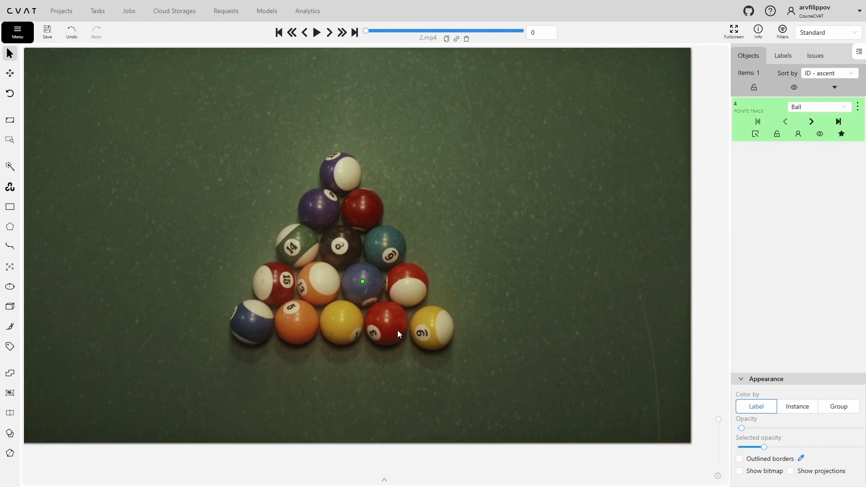
pyautogui.press('f')
pyautogui.press('f')
pyautogui.press('f')
pyautogui.press('f')
pyautogui.press('f')
pyautogui.press('f')
pyautogui.press('f')
pyautogui.press('f')
pyautogui.press('f')
pyautogui.press('f')
pyautogui.press('f')
pyautogui.press('f')
pyautogui.press('f')
pyautogui.press('f')
pyautogui.press('f')
pyautogui.press('f')
pyautogui.press('f')
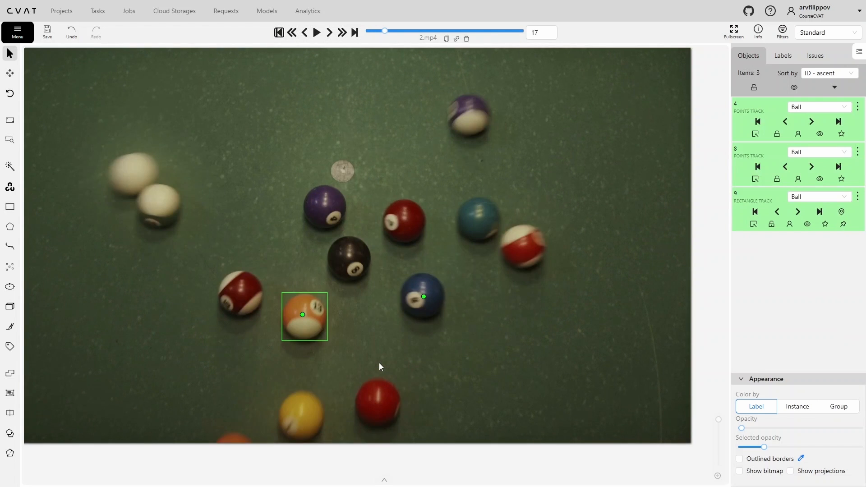
# Step back to frame 12 and forward again to frame 51 to examine how long each track stays visible
pyautogui.press('d')
pyautogui.press('d')
pyautogui.press('d')
pyautogui.press('d')
pyautogui.press('d')
pyautogui.press('d')
pyautogui.press('d')
pyautogui.press('f')
pyautogui.press('f')
pyautogui.press('f')
pyautogui.press('f')
pyautogui.press('f')
pyautogui.press('f')
pyautogui.press('f')
pyautogui.press('f')
pyautogui.press('f')
pyautogui.press('f')
pyautogui.press('f')
pyautogui.press('f')
pyautogui.press('f')
pyautogui.press('f')
pyautogui.press('f')
pyautogui.press('f')
pyautogui.press('f')
pyautogui.press('f')
pyautogui.press('f')
pyautogui.press('f')
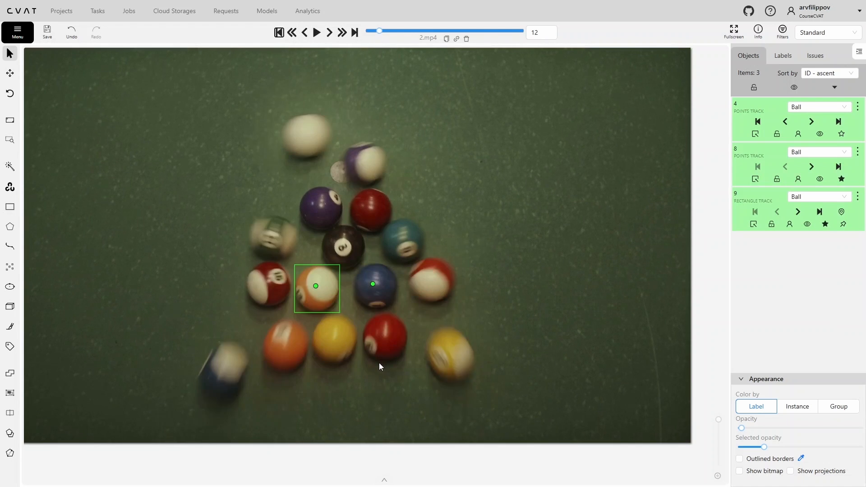
# Step back through the frames to frame 13, comparing the point and rectangle tracks
pyautogui.press('d')
pyautogui.press('d')
pyautogui.press('d')
pyautogui.press('d')
pyautogui.press('d')
pyautogui.press('d')
pyautogui.press('d')
pyautogui.press('d')
pyautogui.press('d')
pyautogui.press('d')
pyautogui.press('d')
pyautogui.press('d')
pyautogui.press('d')
pyautogui.press('d')
pyautogui.press('d')
pyautogui.press('d')
pyautogui.press('d')
pyautogui.press('d')
pyautogui.press('d')
pyautogui.press('d')
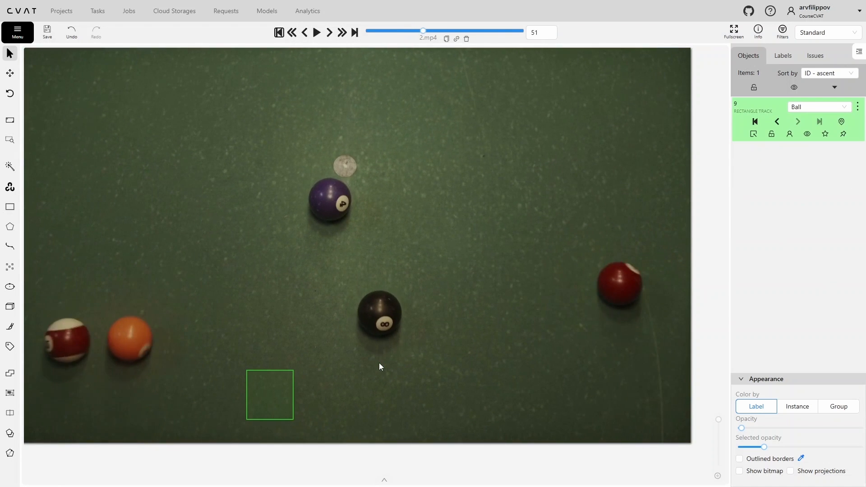
pyautogui.press('d')
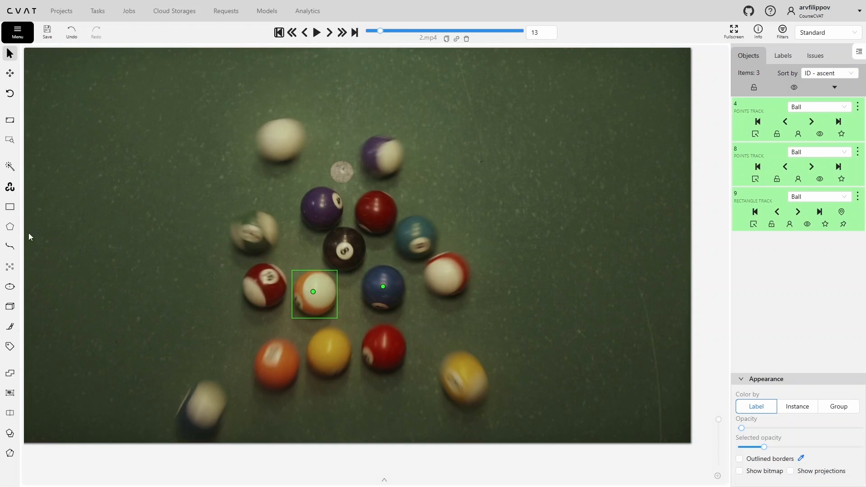
# Draw a Ball polygon track around the outline of the black 8 ball on frame 13
pyautogui.moveTo(10, 229)
pyautogui.click(43, 257)
pyautogui.scroll(8, 355, 252)
pyautogui.click(405, 203)
pyautogui.click(407, 223)
pyautogui.click(402, 257)
pyautogui.click(389, 295)
pyautogui.click(367, 320)
pyautogui.click(345, 333)
pyautogui.click(312, 342)
pyautogui.click(285, 344)
pyautogui.click(258, 341)
pyautogui.click(228, 329)
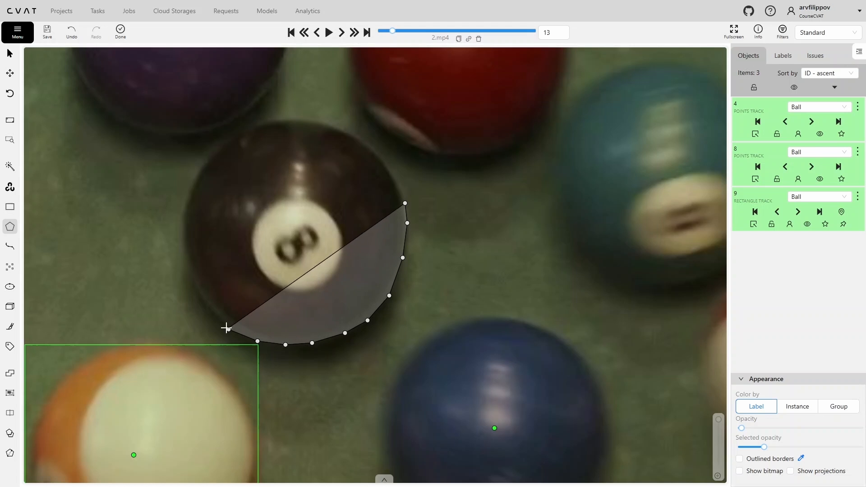
pyautogui.click(183, 244)
pyautogui.click(183, 215)
pyautogui.click(190, 188)
pyautogui.click(203, 164)
pyautogui.click(224, 142)
pyautogui.click(250, 126)
pyautogui.click(297, 117)
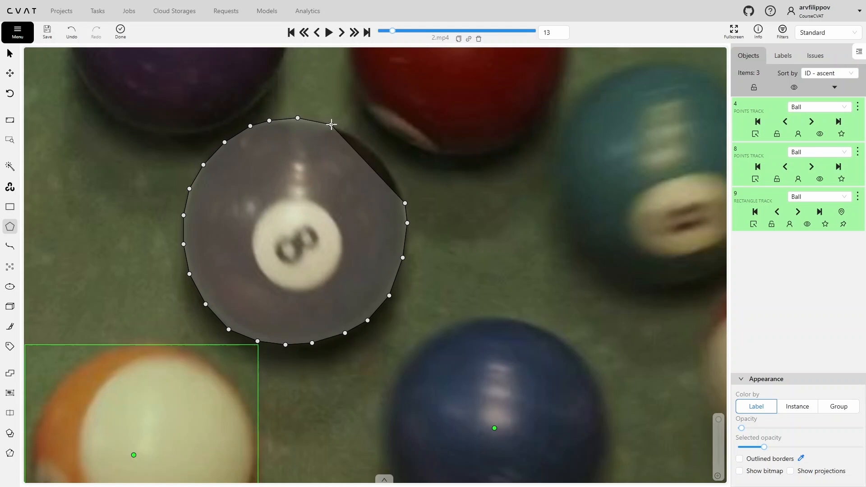
pyautogui.click(358, 136)
pyautogui.click(385, 161)
pyautogui.press('n')
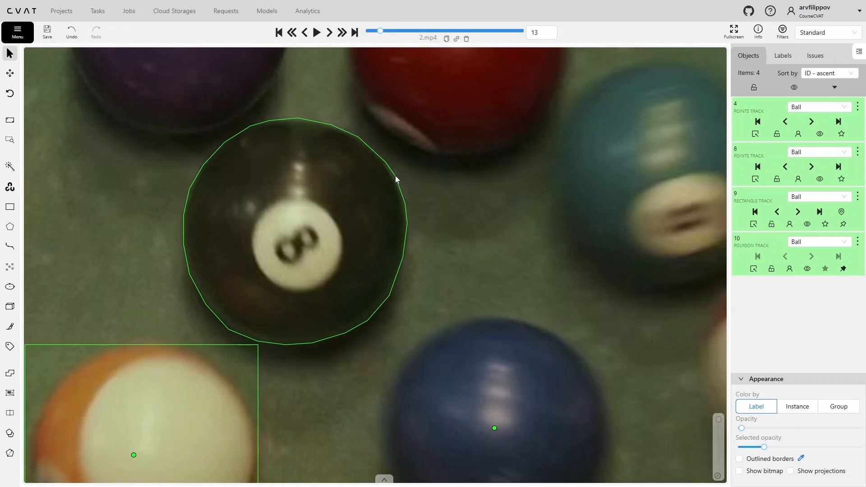
# Advance to frame 21 and unpin the 8 ball's polygon track so that it can be moved
pyautogui.scroll(-3, 395, 175)
pyautogui.doubleClick(427, 176)
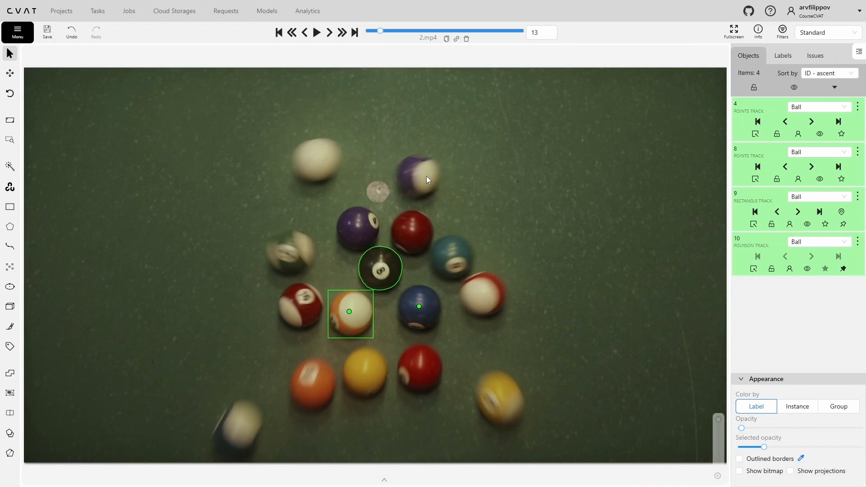
pyautogui.press('f')
pyautogui.press('f')
pyautogui.press('f')
pyautogui.press('f')
pyautogui.press('f')
pyautogui.press('f')
pyautogui.press('f')
pyautogui.press('f')
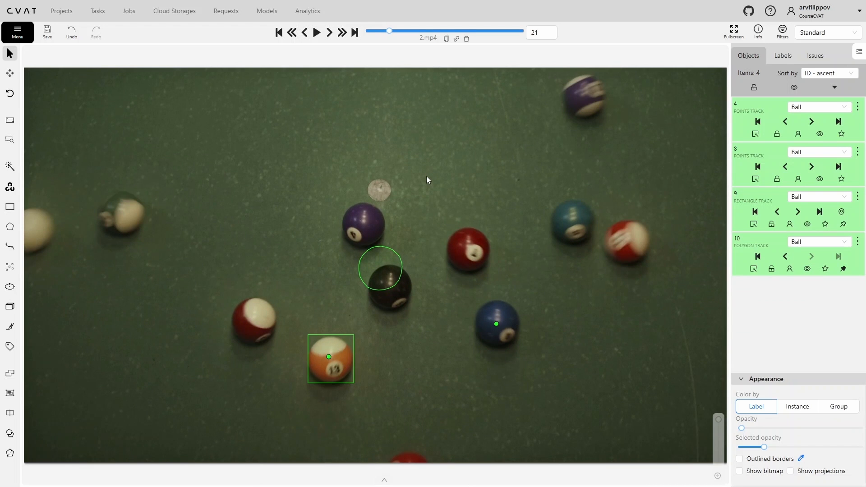
pyautogui.rightClick(383, 270)
pyautogui.click(495, 303)
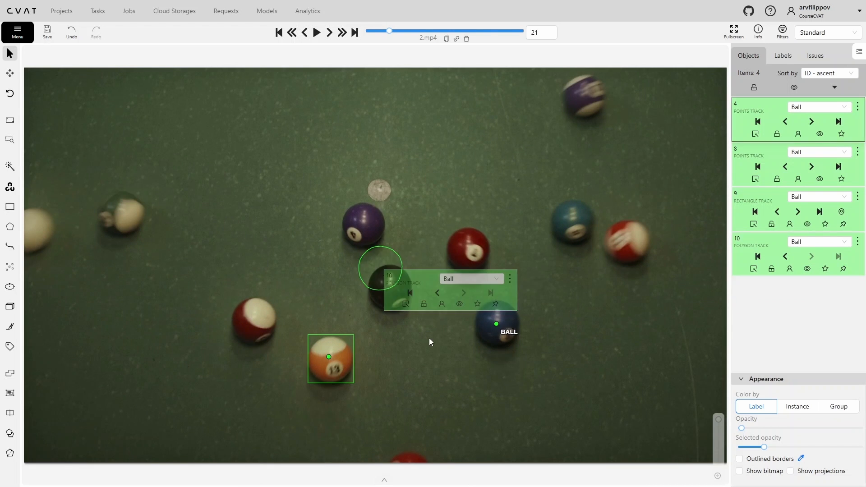
# Move the polygon track onto the black ball on frame 21 and return to its previous keyframe
pyautogui.scroll(3, 429, 338)
pyautogui.moveTo(332, 189); pyautogui.dragTo(350, 226)
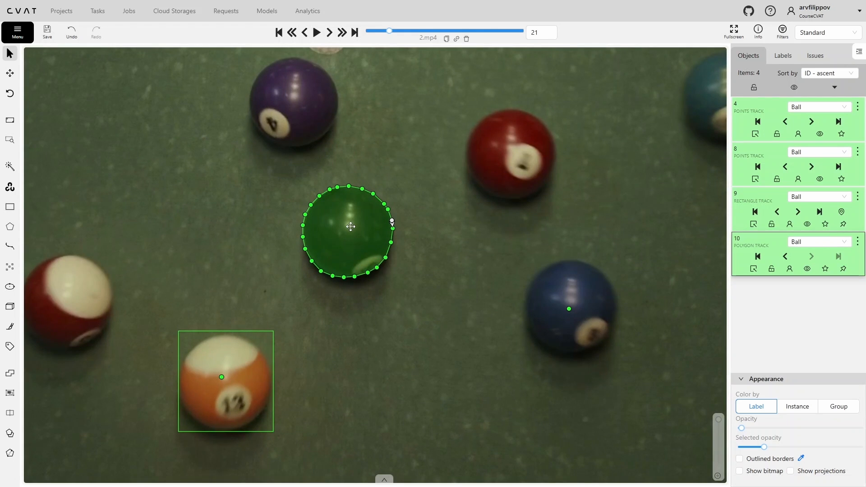
pyautogui.rightClick(351, 226)
pyautogui.click(404, 252)
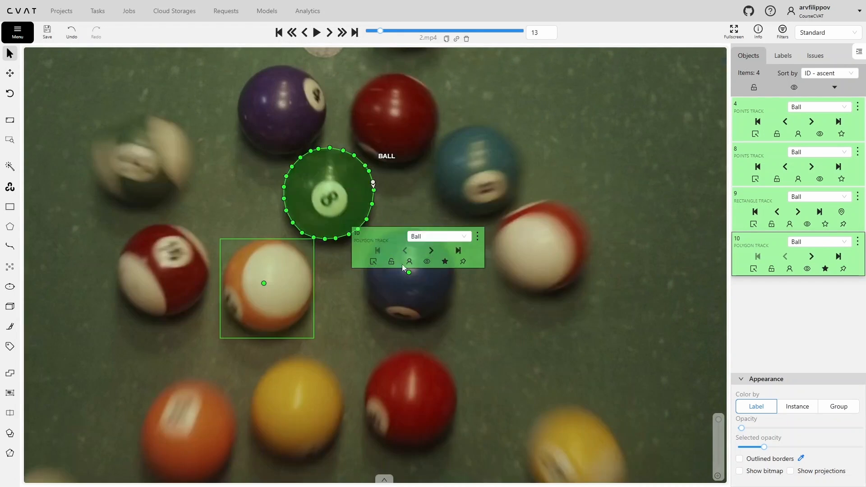
# Step through frames 13 to 21 to examine how the moved polygon follows the 8 ball
pyautogui.press('f')
pyautogui.press('f')
pyautogui.press('f')
pyautogui.press('f')
pyautogui.press('f')
pyautogui.press('f')
pyautogui.press('f')
pyautogui.press('f')
pyautogui.press('f')
pyautogui.press('f')
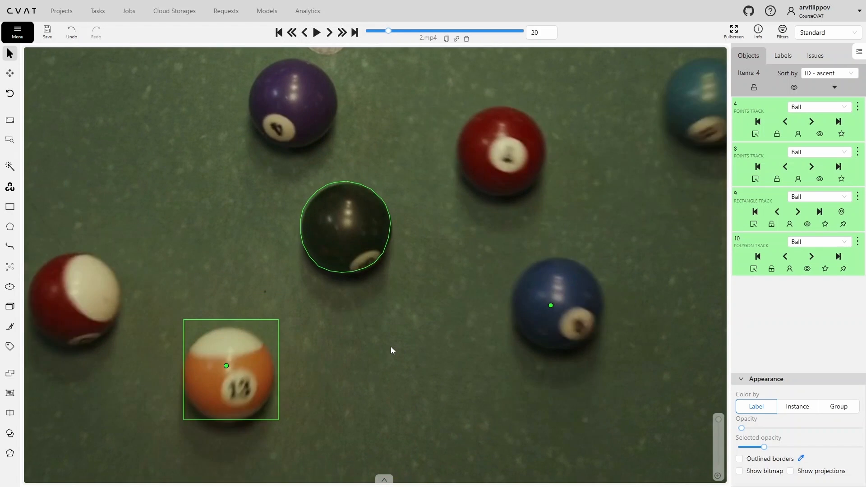
pyautogui.press('d')
pyautogui.press('d')
pyautogui.press('d')
pyautogui.press('f')
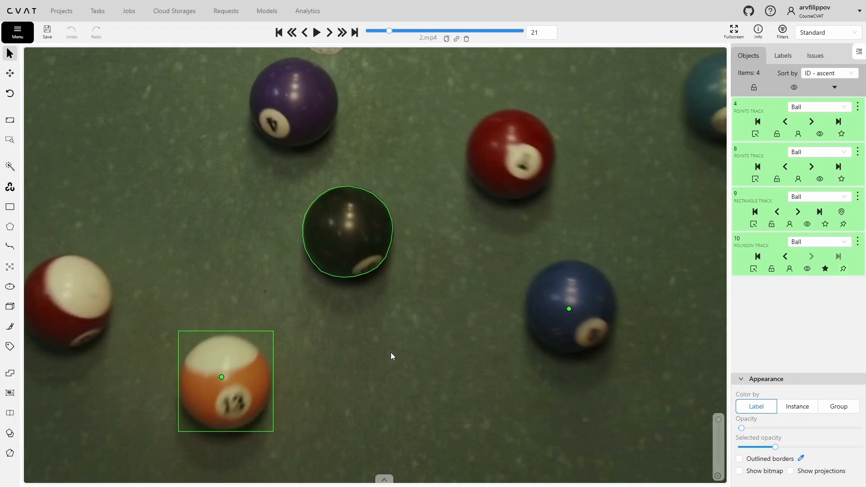
# Remove the polygon track's keyframe on frame 21 and redraw the polygon around the black ball there
pyautogui.click(825, 269)
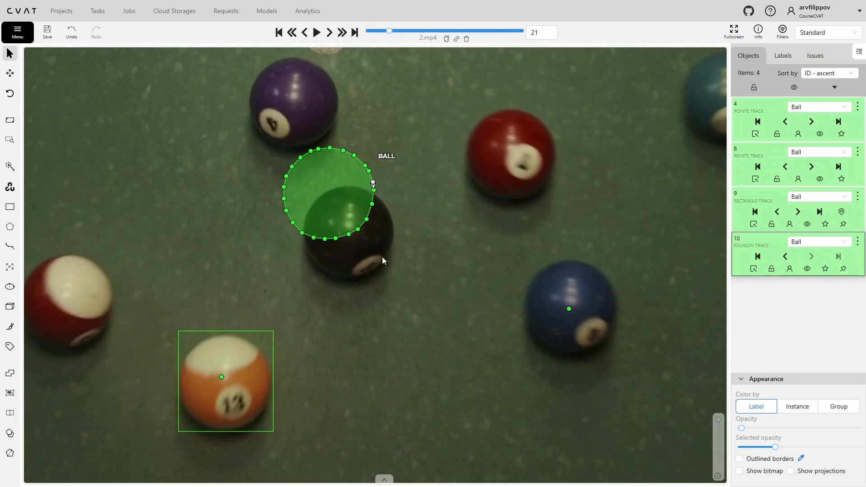
pyautogui.press('n')
pyautogui.scroll(6, 350, 223)
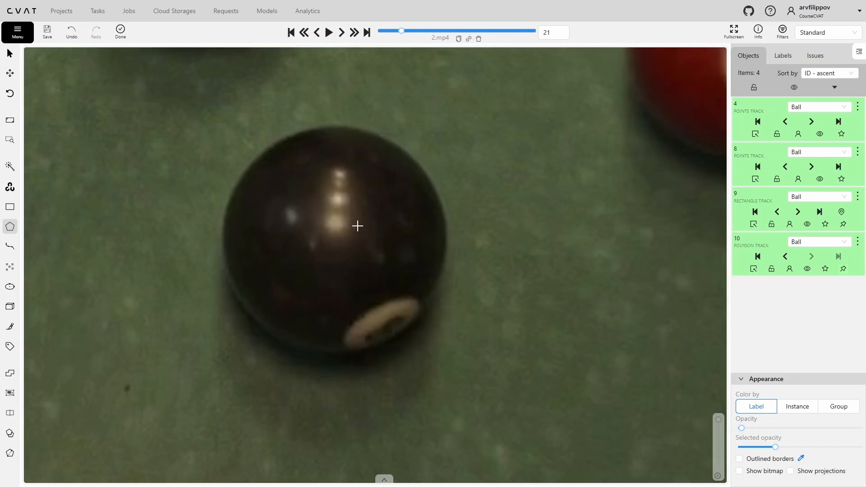
pyautogui.moveTo(458, 206)
pyautogui.mouseDown()
pyautogui.moveTo(470, 237)
pyautogui.moveTo(468, 332)
pyautogui.moveTo(389, 405)
pyautogui.moveTo(274, 404)
pyautogui.moveTo(220, 336)
pyautogui.moveTo(205, 261)
pyautogui.moveTo(228, 203)
pyautogui.moveTo(288, 154)
pyautogui.moveTo(379, 145)
pyautogui.moveTo(437, 179)
pyautogui.mouseUp()
pyautogui.press('n')
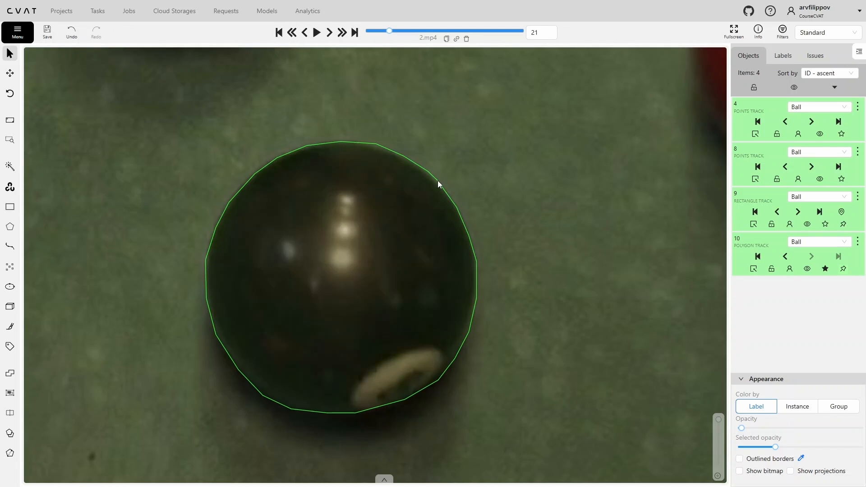
# Return to the polygon track's keyframe on frame 13 and step to frame 21 to examine the interpolation of the redrawn shape
pyautogui.scroll(-5, 524, 294)
pyautogui.moveTo(551, 352); pyautogui.dragTo(455, 310)
pyautogui.scroll(-1, 450, 303)
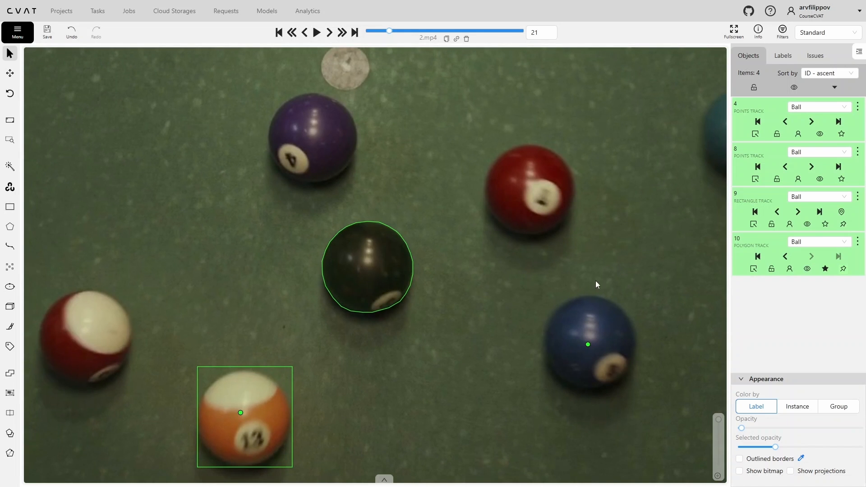
pyautogui.click(785, 257)
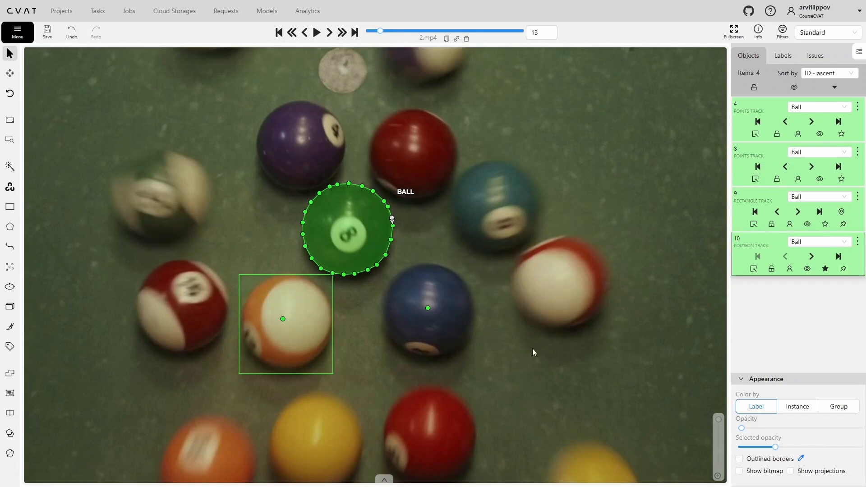
pyautogui.moveTo(532, 348); pyautogui.dragTo(456, 280)
pyautogui.scroll(-2, 456, 280)
pyautogui.moveTo(484, 307); pyautogui.dragTo(445, 323)
pyautogui.press('f')
pyautogui.press('f')
pyautogui.press('f')
pyautogui.press('f')
pyautogui.press('f')
pyautogui.press('f')
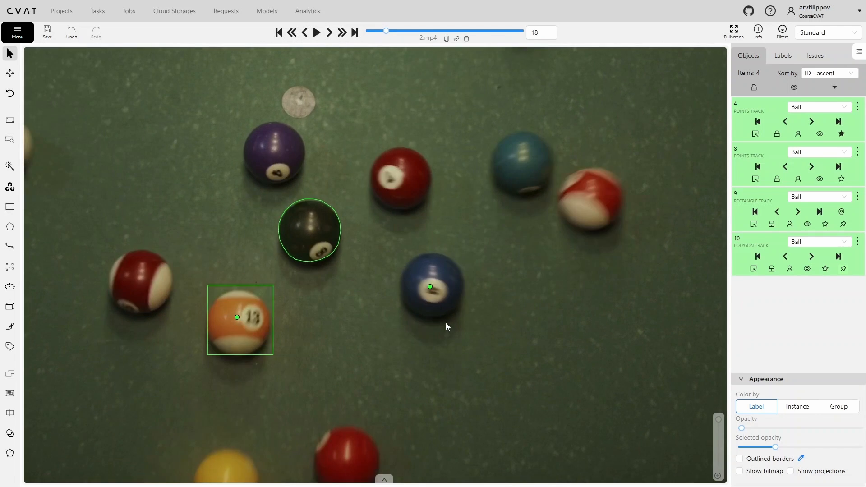
pyautogui.press('f')
pyautogui.press('f')
pyautogui.moveTo(365, 335); pyautogui.dragTo(377, 347)
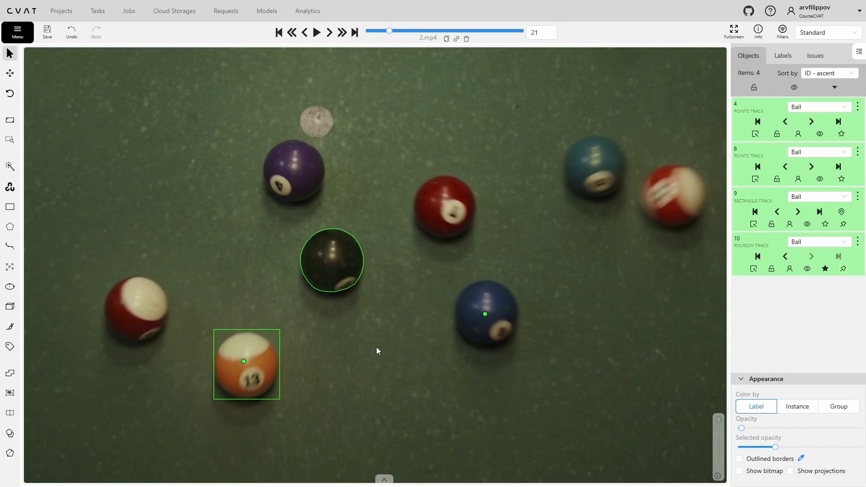
pyautogui.moveTo(326, 275)
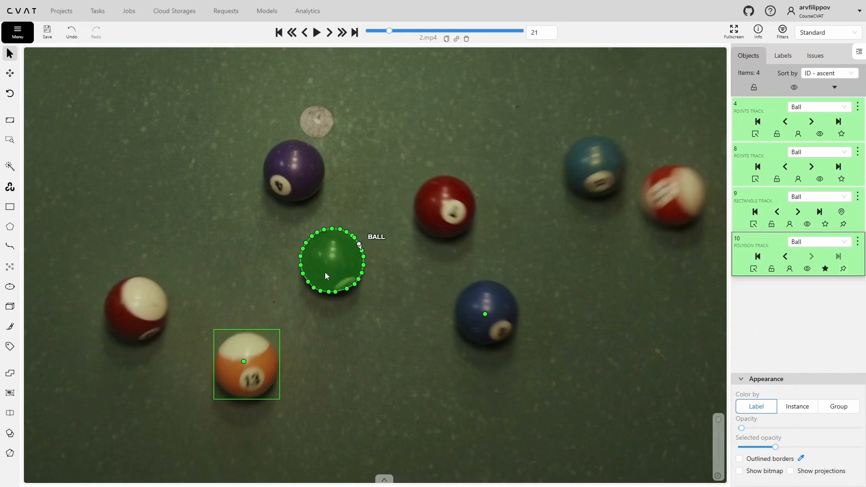
pyautogui.scroll(2, 326, 276)
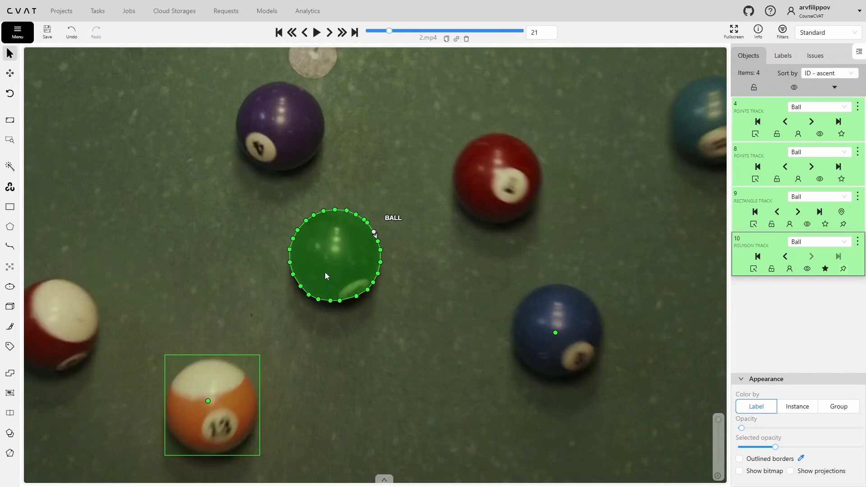
# Set the polygon's start point to a lower-left vertex on frame 21 and return to its previous keyframe
pyautogui.rightClick(301, 287)
pyautogui.click(331, 310)
pyautogui.click(785, 256)
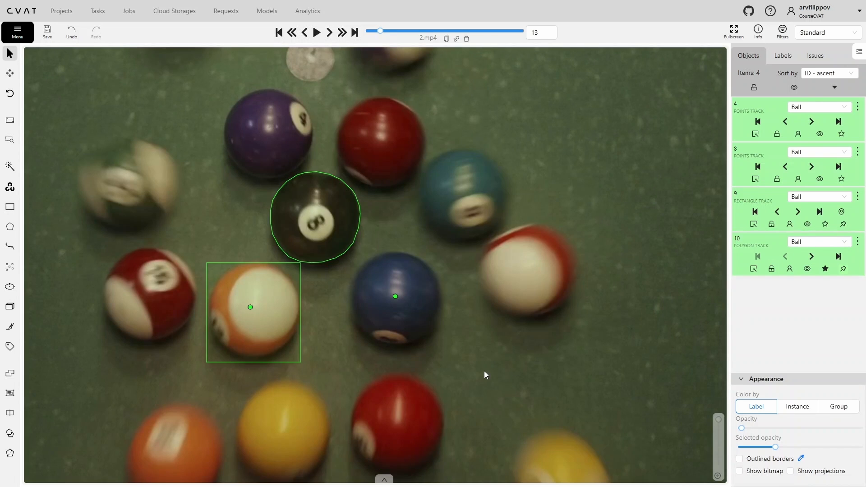
# Step through frames 13 to 21 to examine how the mismatched start point affects the polygon's interpolation
pyautogui.press('f')
pyautogui.press('f')
pyautogui.press('f')
pyautogui.press('f')
pyautogui.press('f')
pyautogui.press('f')
pyautogui.press('f')
pyautogui.press('f')
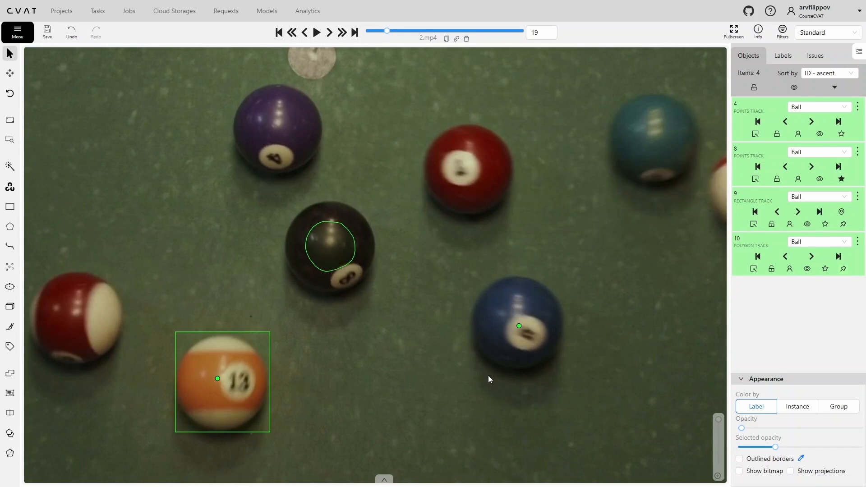
# Set the polygon's start point to its upper-right vertex on frame 21 and return to the keyframe on frame 13
pyautogui.moveTo(354, 263)
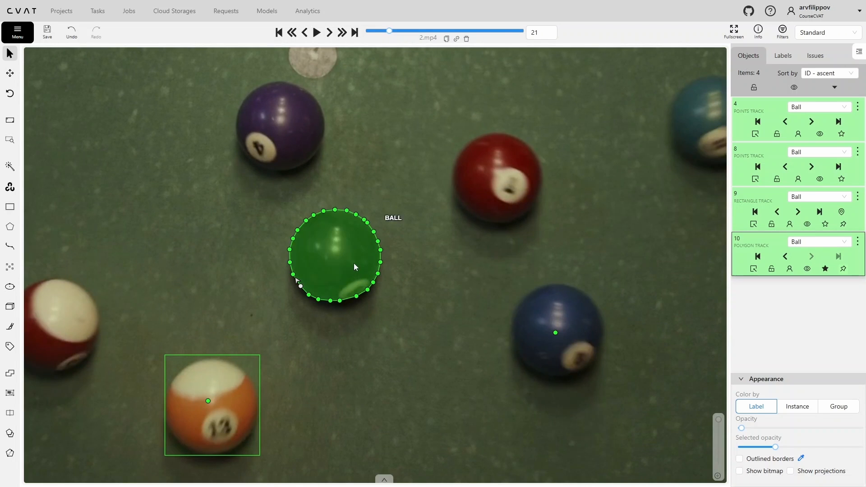
pyautogui.rightClick(377, 242)
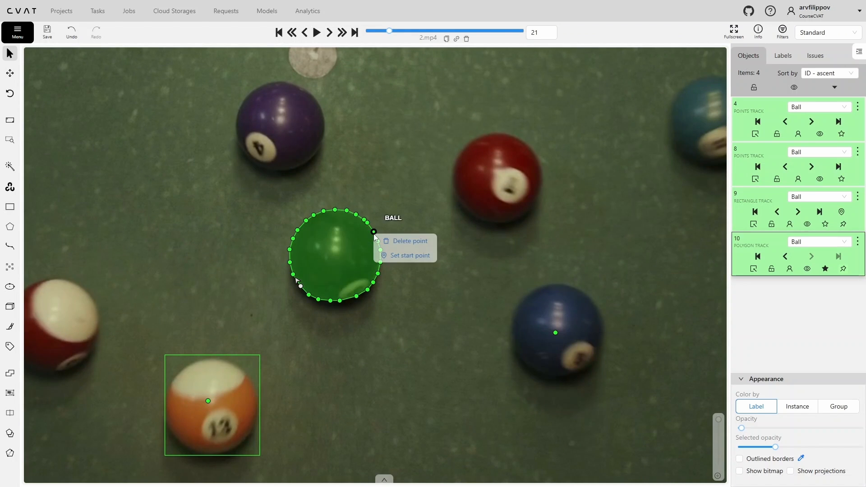
pyautogui.click(404, 259)
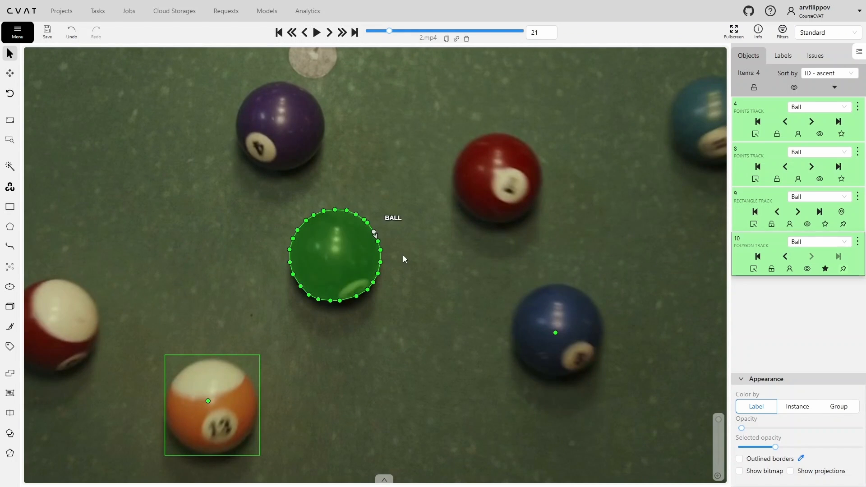
pyautogui.click(785, 257)
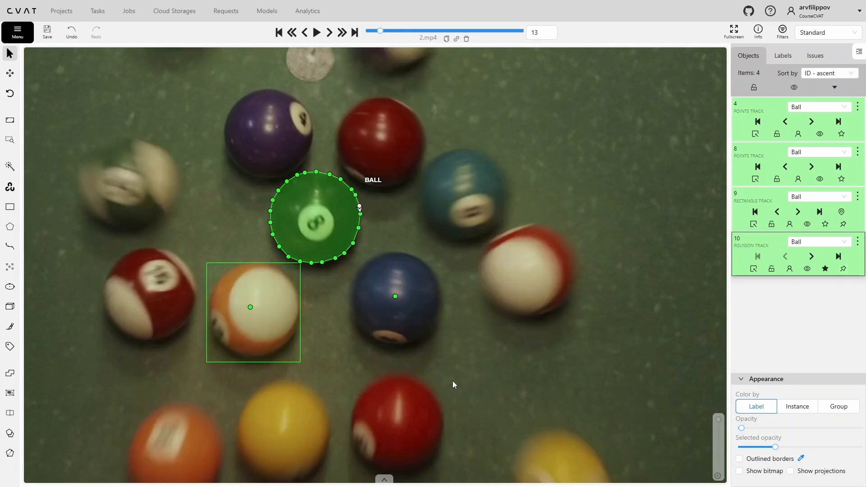
# Step from frame 13 to frame 23 and back to 21 to examine the interpolation with the corrected start point
pyautogui.press('f')
pyautogui.press('f')
pyautogui.press('f')
pyautogui.press('f')
pyautogui.press('f')
pyautogui.press('f')
pyautogui.press('f')
pyautogui.press('f')
pyautogui.press('f')
pyautogui.press('f')
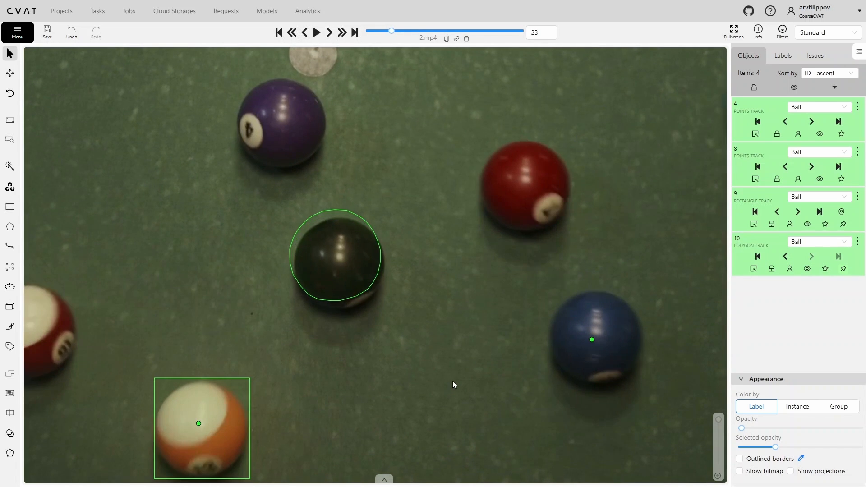
pyautogui.press('d')
pyautogui.press('d')
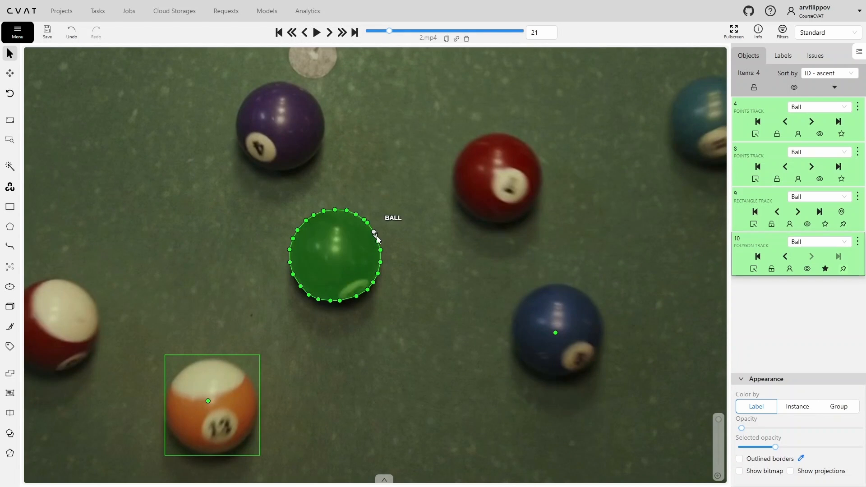
# Go back to the polygon's keyframe on frame 13 twice, each time stepping forward to recheck its fit around the black ball
pyautogui.click(783, 257)
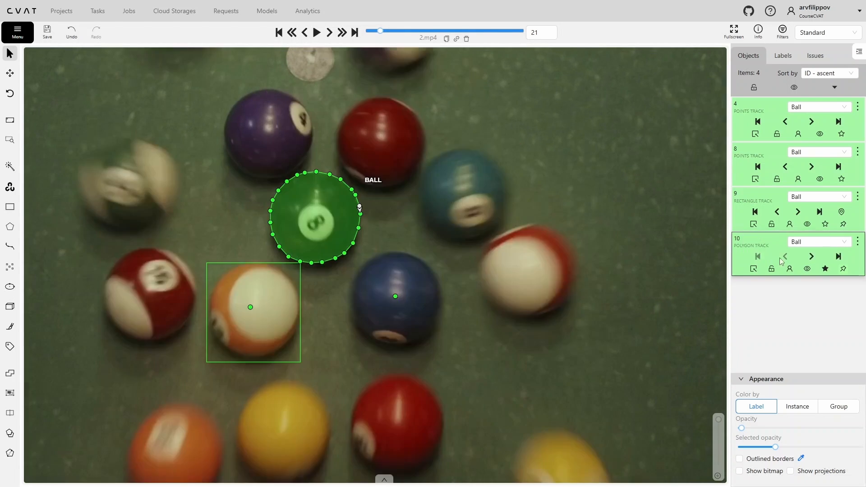
pyautogui.press('f')
pyautogui.press('f')
pyautogui.press('f')
pyautogui.press('f')
pyautogui.press('f')
pyautogui.press('f')
pyautogui.press('f')
pyautogui.press('f')
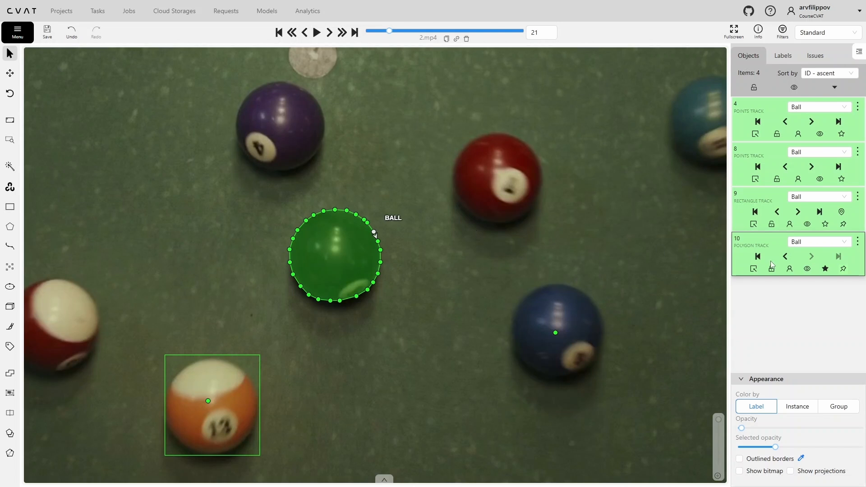
pyautogui.click(785, 256)
pyautogui.press('f')
pyautogui.press('f')
pyautogui.press('f')
pyautogui.press('f')
pyautogui.press('f')
pyautogui.press('f')
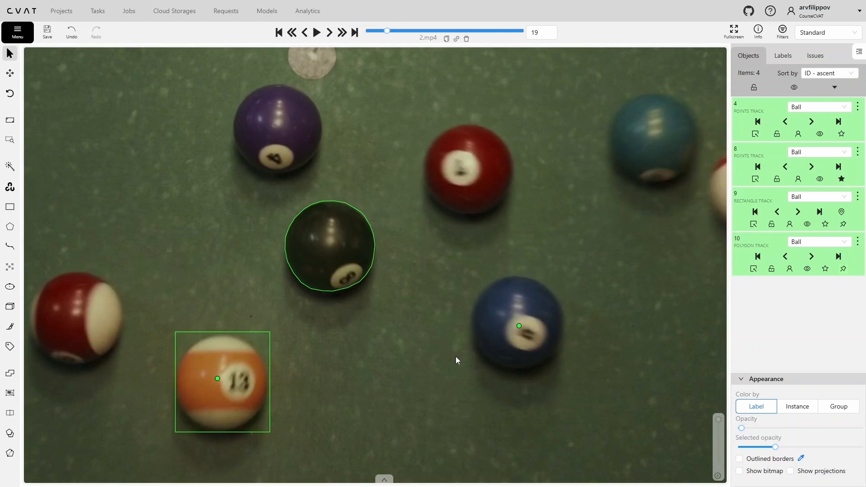
pyautogui.press('f')
pyautogui.press('f')
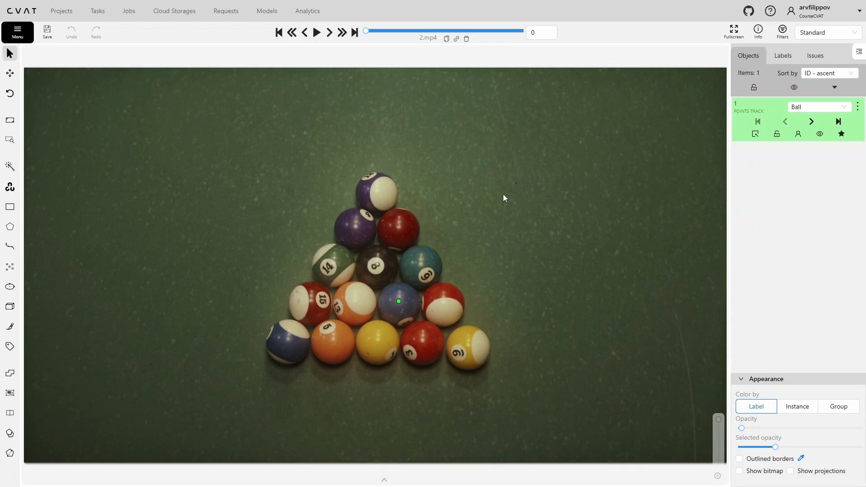
# Open the task this job belongs to and start editing its Ball label
pyautogui.click(17, 31)
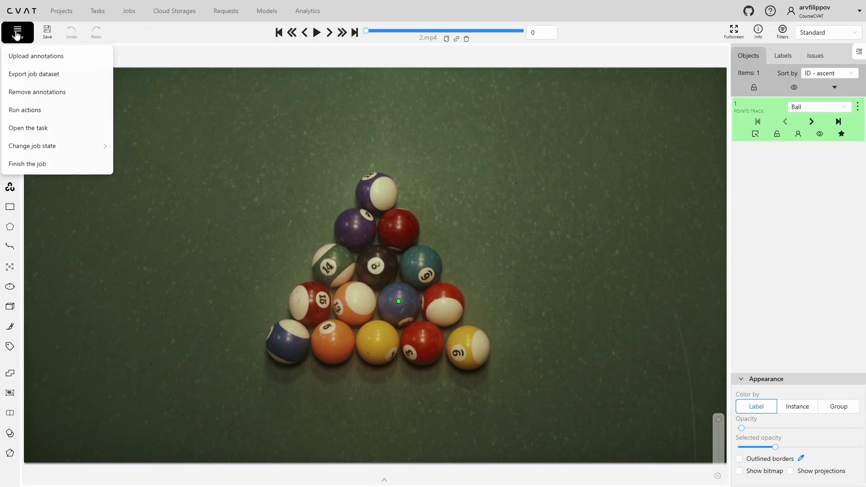
pyautogui.click(40, 129)
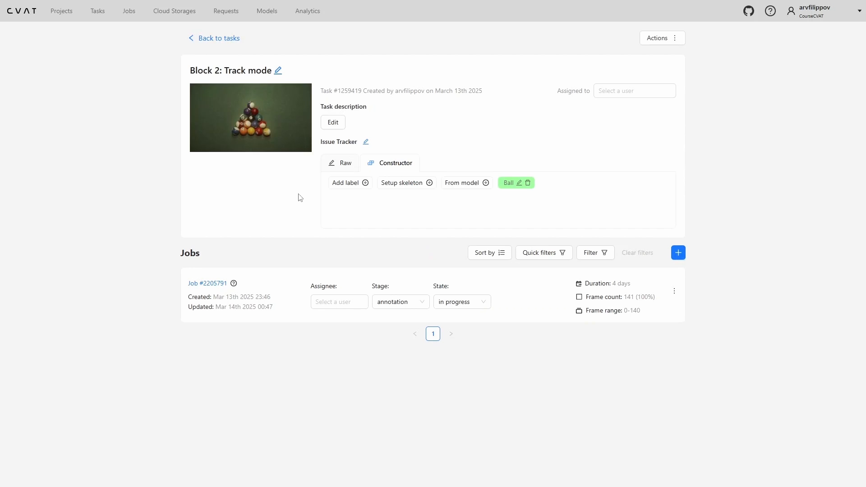
pyautogui.click(519, 183)
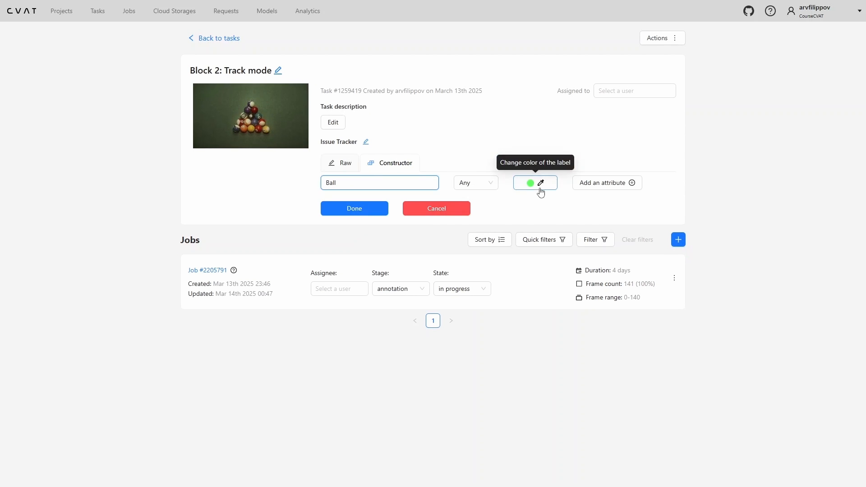
# Add a mutable Select attribute named State with the values Static and Moving to the Ball label and save it
pyautogui.click(596, 189)
pyautogui.click(331, 207)
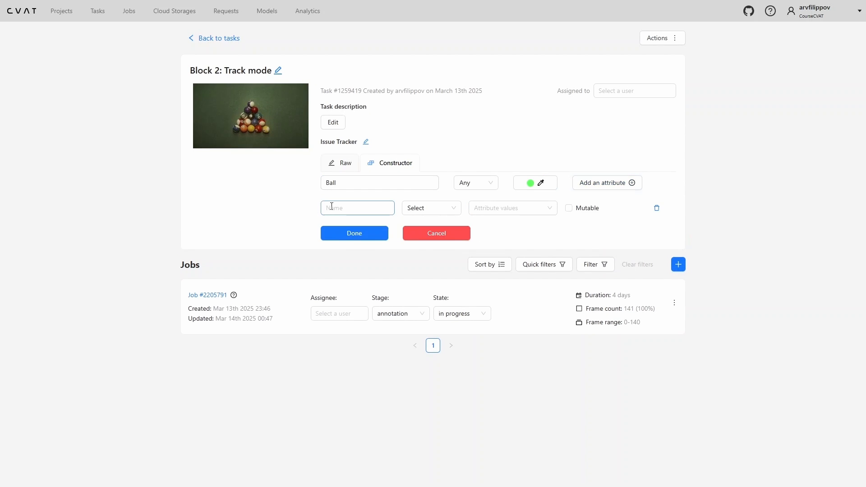
pyautogui.write('State')
pyautogui.click(495, 207)
pyautogui.write('Sta')
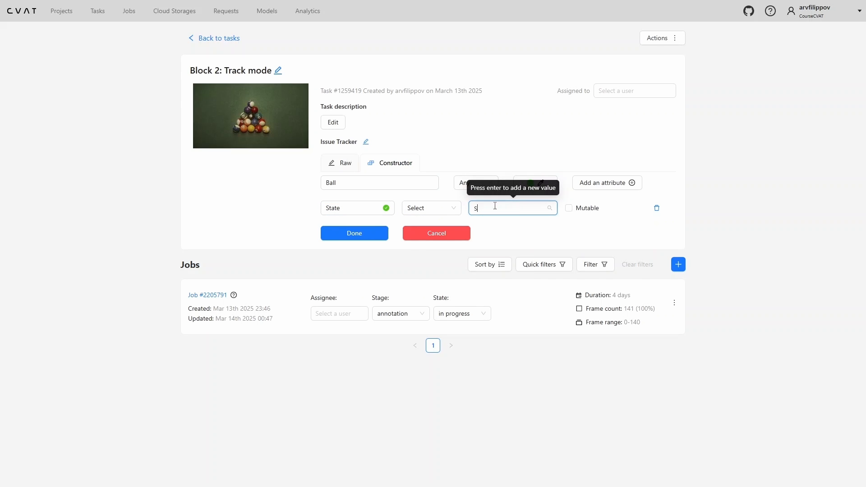
pyautogui.write('tic')
pyautogui.press('Return')
pyautogui.write('Moving')
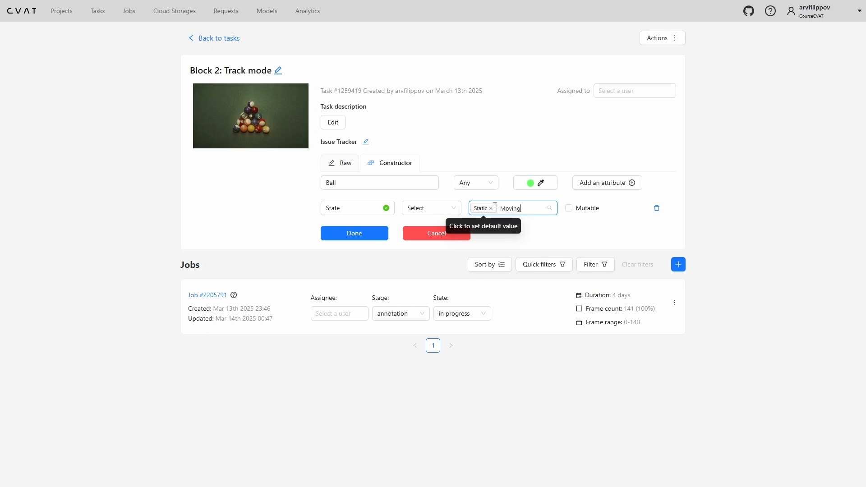
pyautogui.press('Return')
pyautogui.click(569, 210)
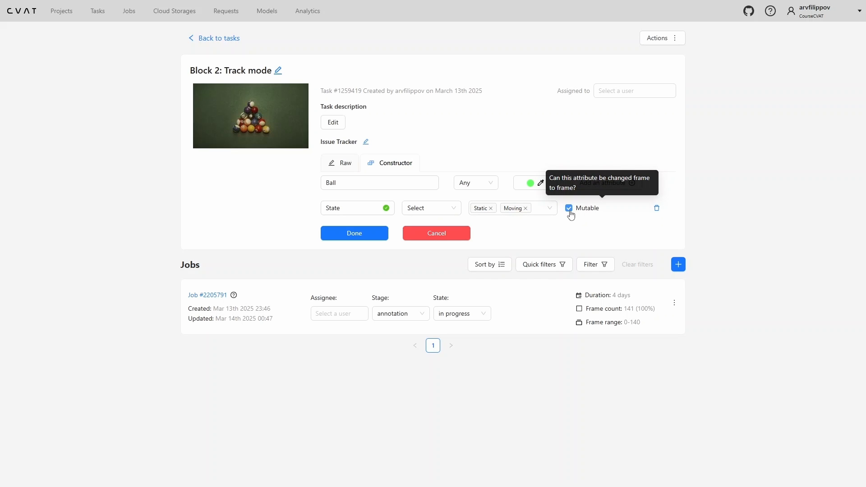
pyautogui.click(342, 233)
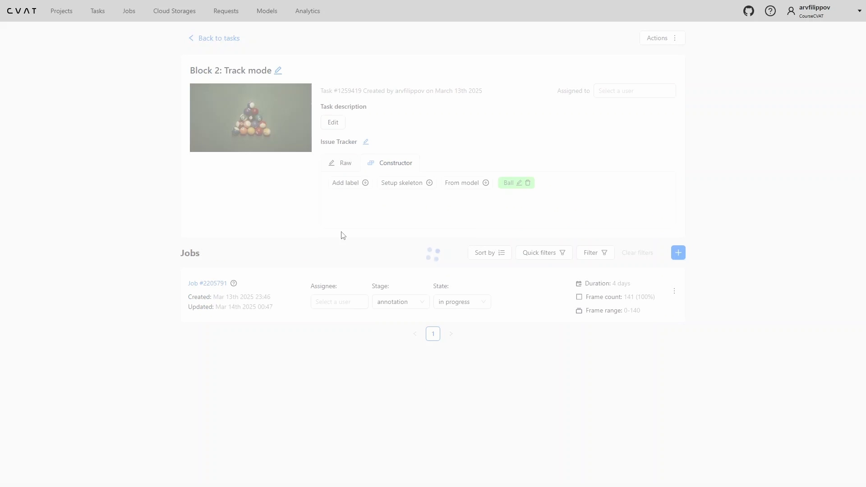
# Reopen the job and filter its annotations to the object whose ObjectID equals 1
pyautogui.click(212, 284)
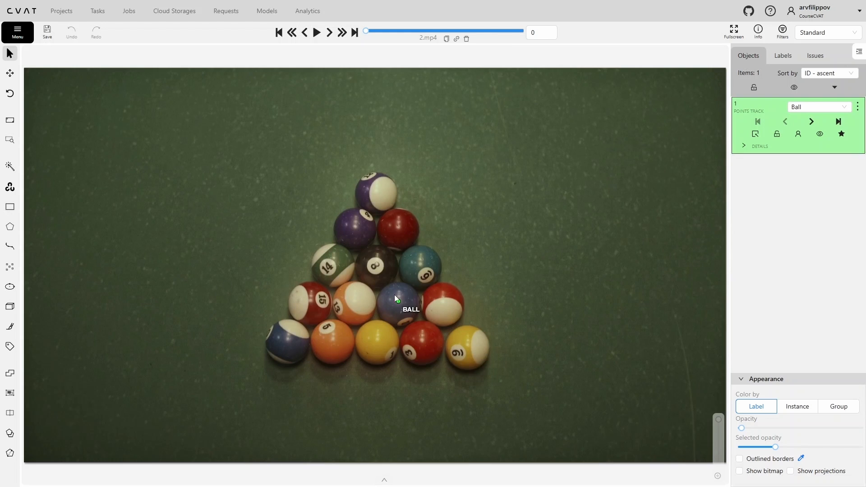
pyautogui.click(783, 34)
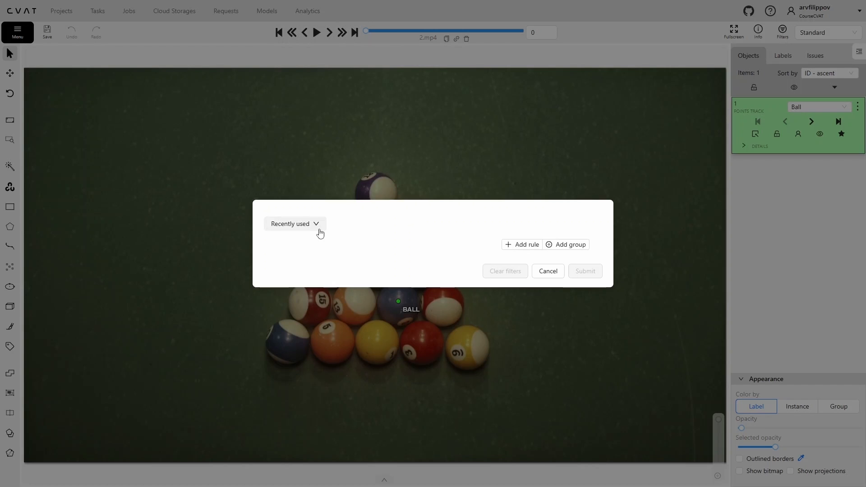
pyautogui.click(521, 244)
pyautogui.click(315, 255)
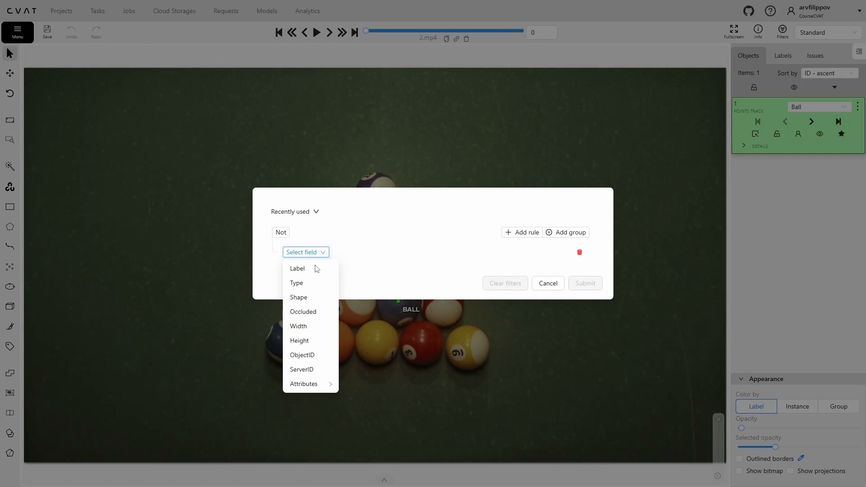
pyautogui.click(316, 342)
pyautogui.click(385, 253)
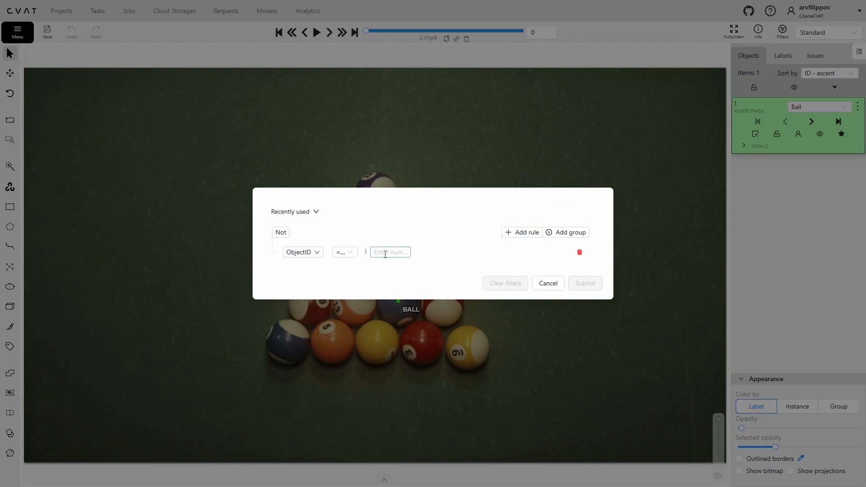
pyautogui.write('1')
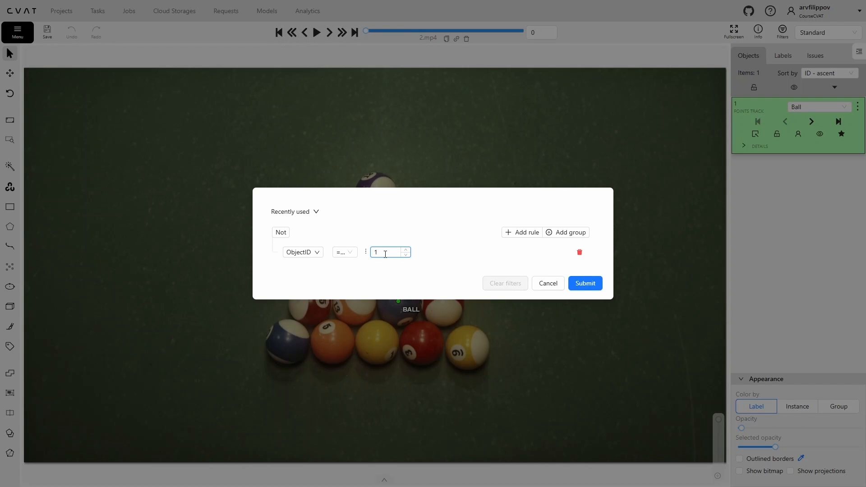
pyautogui.click(585, 283)
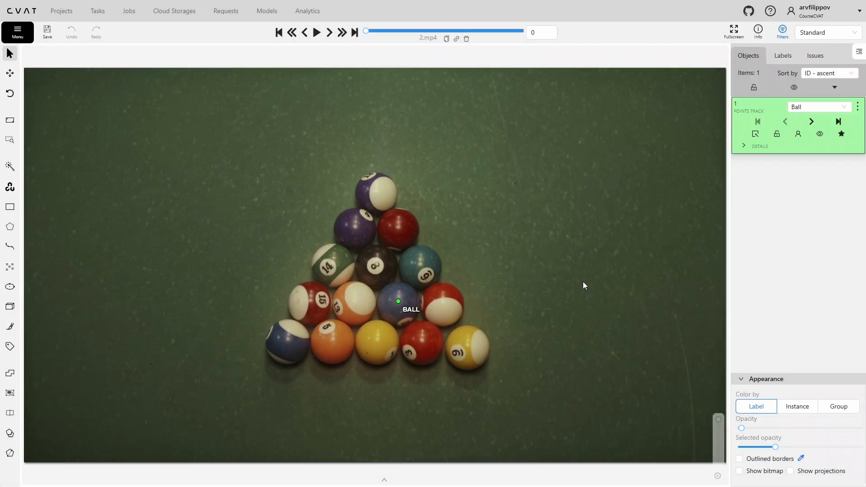
# Switch to the Attribute annotation workspace and step through the frames to find where the blue ball starts moving
pyautogui.click(838, 32)
pyautogui.click(829, 65)
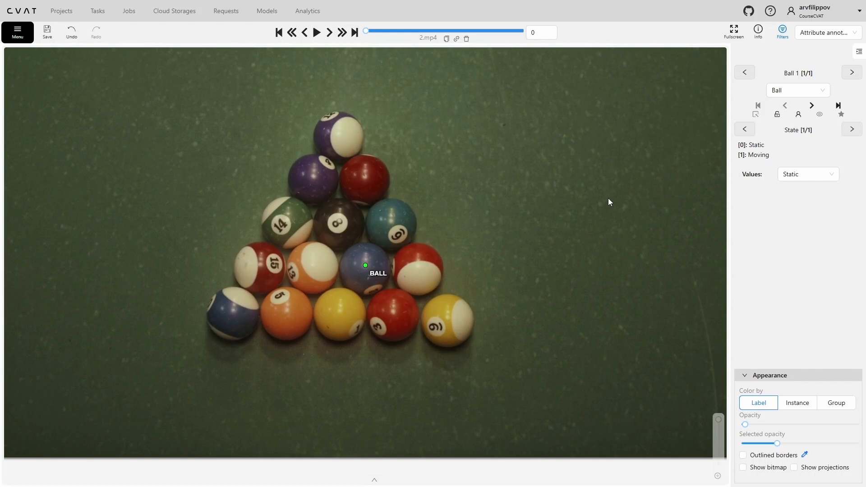
pyautogui.press('f')
pyautogui.press('f')
pyautogui.press('f')
pyautogui.press('f')
pyautogui.press('f')
pyautogui.press('f')
pyautogui.press('f')
pyautogui.press('f')
pyautogui.press('f')
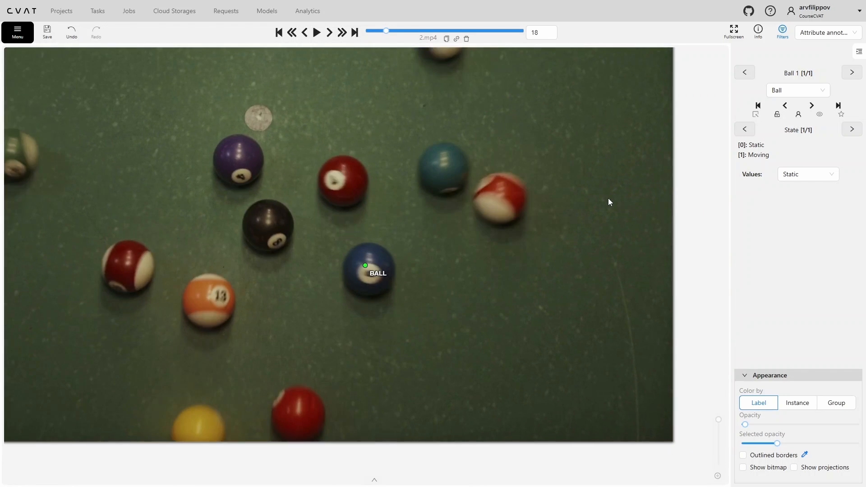
# Go back to frame 12 and set the blue ball's State attribute to Moving
pyautogui.press('d')
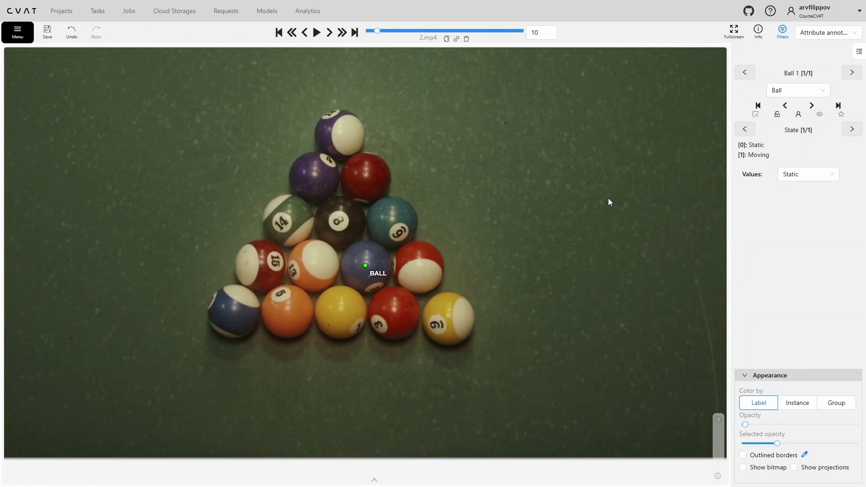
pyautogui.press('f')
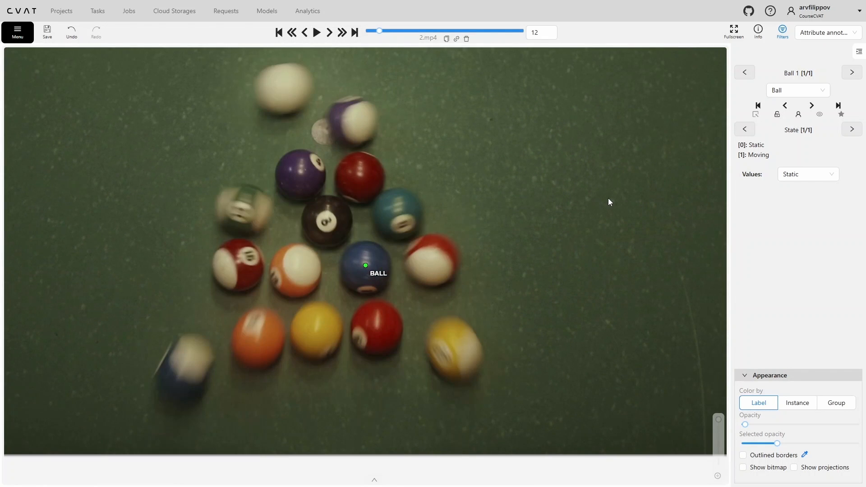
pyautogui.click(810, 176)
pyautogui.click(808, 205)
# Step through the frames from 12 to the last one to find where the blue ball stops moving
pyautogui.press('f')
pyautogui.press('f')
pyautogui.press('f')
pyautogui.press('f')
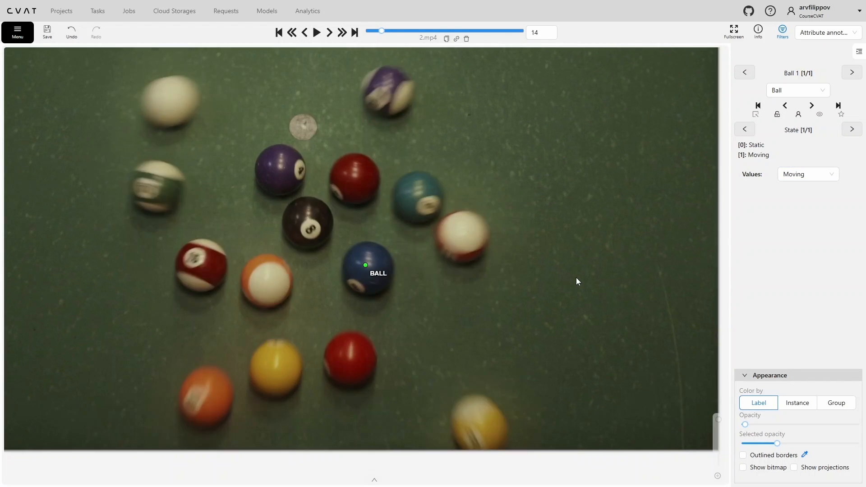
pyautogui.press('f')
pyautogui.press('f')
pyautogui.press('f')
pyautogui.press('f')
pyautogui.press('f')
pyautogui.press('f')
pyautogui.press('f')
pyautogui.press('f')
pyautogui.press('f')
pyautogui.press('f')
pyautogui.press('f')
pyautogui.press('f')
pyautogui.press('f')
pyautogui.press('f')
pyautogui.press('f')
pyautogui.press('f')
pyautogui.press('f')
pyautogui.press('f')
pyautogui.press('f')
pyautogui.press('f')
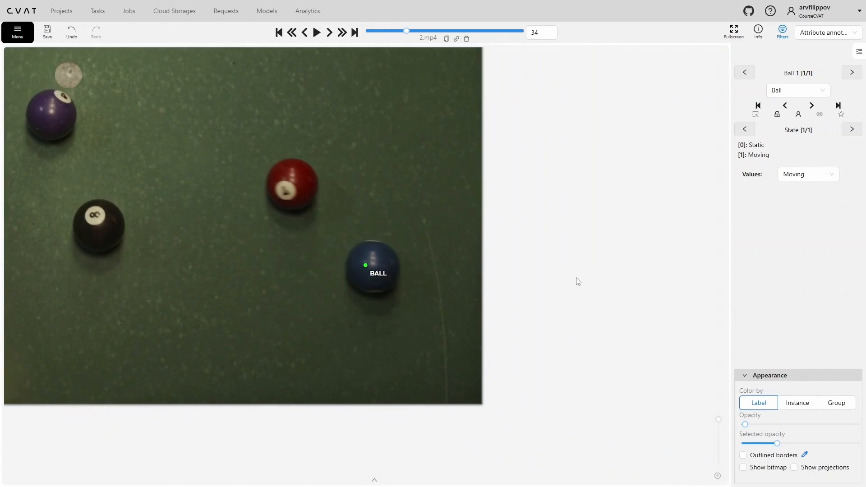
pyautogui.press('f')
pyautogui.press('f')
pyautogui.press('f')
pyautogui.press('f')
pyautogui.press('f')
pyautogui.press('f')
pyautogui.press('f')
pyautogui.press('f')
pyautogui.press('f')
pyautogui.press('f')
pyautogui.press('f')
pyautogui.press('f')
pyautogui.press('f')
pyautogui.press('f')
pyautogui.press('f')
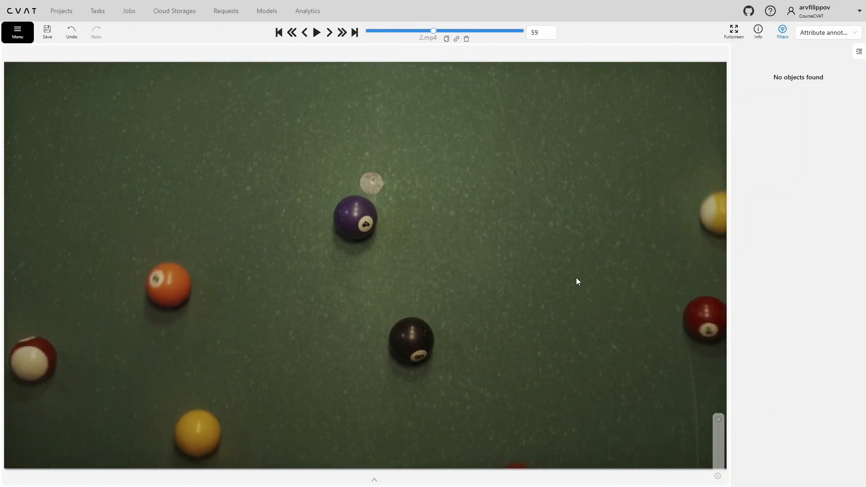
pyautogui.press('f')
pyautogui.press('f')
pyautogui.press('f')
pyautogui.press('f')
pyautogui.press('f')
pyautogui.press('f')
pyautogui.press('f')
pyautogui.press('f')
pyautogui.press('f')
pyautogui.press('f')
pyautogui.press('f')
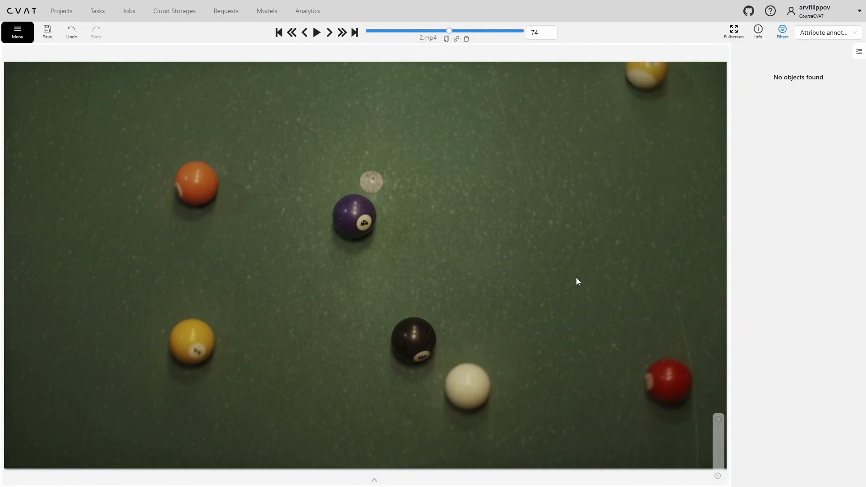
pyautogui.press('f')
pyautogui.press('f')
pyautogui.press('f')
pyautogui.press('f')
pyautogui.press('f')
pyautogui.press('f')
pyautogui.press('f')
pyautogui.press('f')
pyautogui.press('f')
pyautogui.press('f')
pyautogui.press('f')
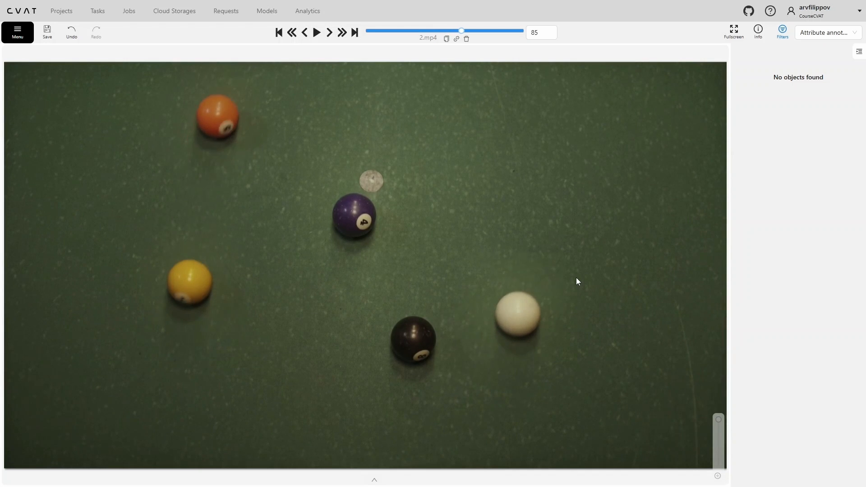
pyautogui.press('f')
pyautogui.press('f')
pyautogui.press('f')
pyautogui.press('f')
pyautogui.press('f')
pyautogui.press('f')
pyautogui.press('f')
pyautogui.press('f')
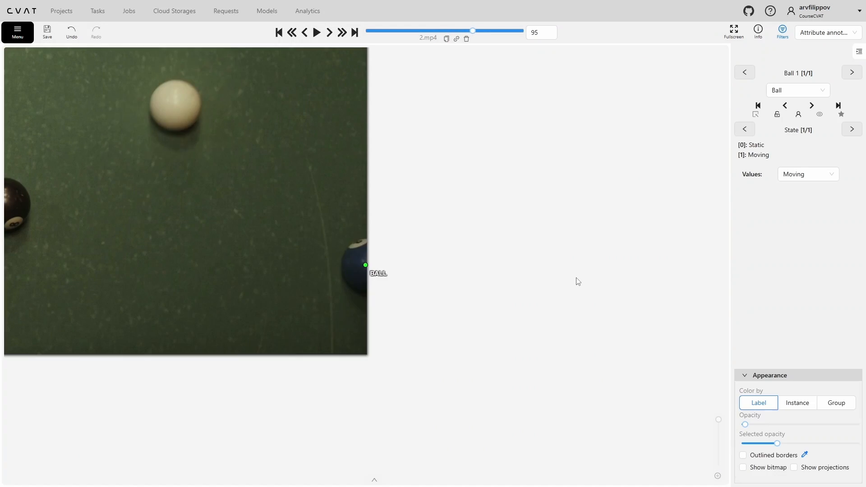
pyautogui.press('f')
pyautogui.press('f')
pyautogui.press('f')
pyautogui.press('f')
pyautogui.press('f')
pyautogui.press('f')
pyautogui.press('f')
pyautogui.press('f')
pyautogui.press('f')
pyautogui.press('f')
pyautogui.press('f')
pyautogui.press('f')
pyautogui.press('f')
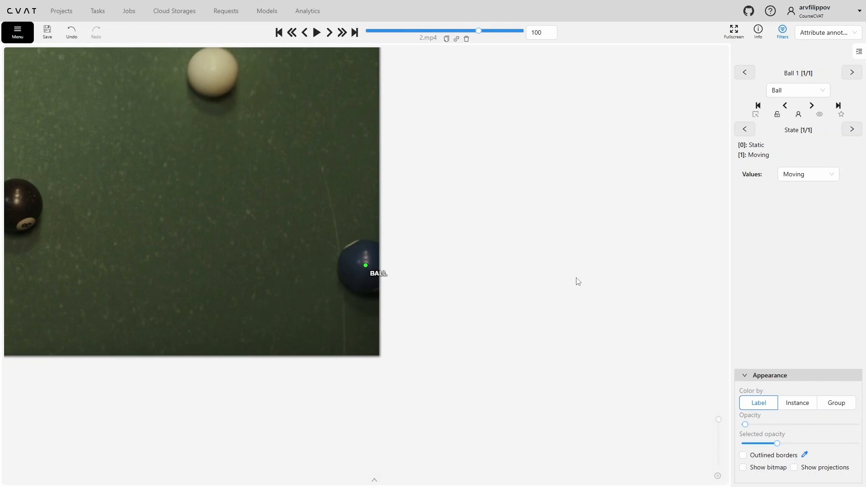
pyautogui.press('f')
pyautogui.press('f')
pyautogui.press('f')
pyautogui.press('f')
pyautogui.press('f')
pyautogui.press('f')
pyautogui.press('f')
pyautogui.press('f')
pyautogui.press('f')
pyautogui.press('f')
pyautogui.press('f')
pyautogui.press('f')
pyautogui.press('f')
pyautogui.press('f')
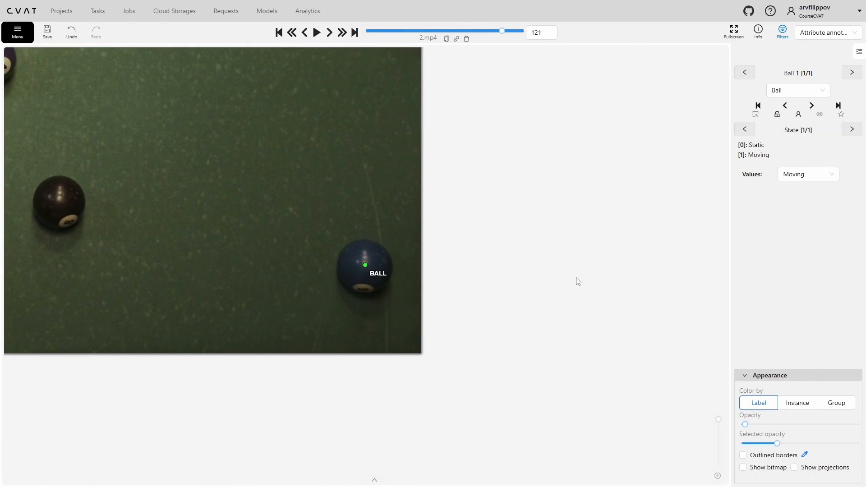
pyautogui.press('f')
pyautogui.press('f')
pyautogui.press('f')
pyautogui.press('f')
pyautogui.press('f')
pyautogui.press('f')
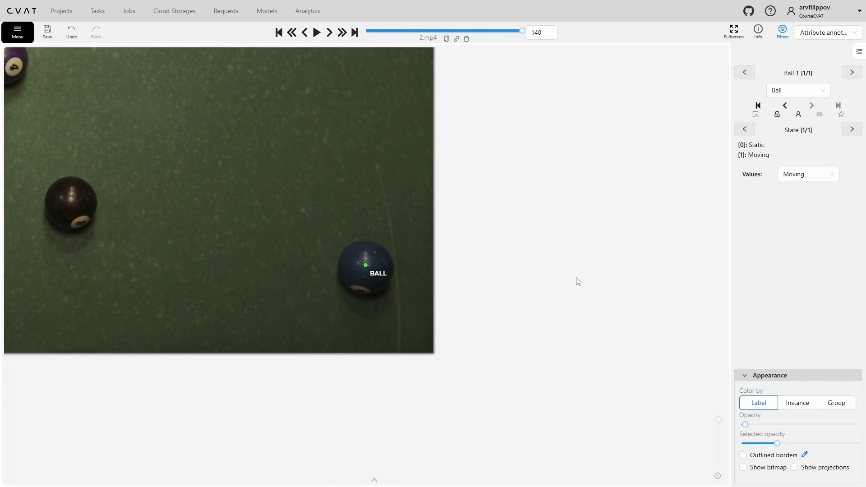
# Set the blue ball's State attribute to Static at frame 135
pyautogui.press('f')
pyautogui.press('f')
pyautogui.press('f')
pyautogui.press('f')
pyautogui.click(805, 176)
pyautogui.click(787, 193)
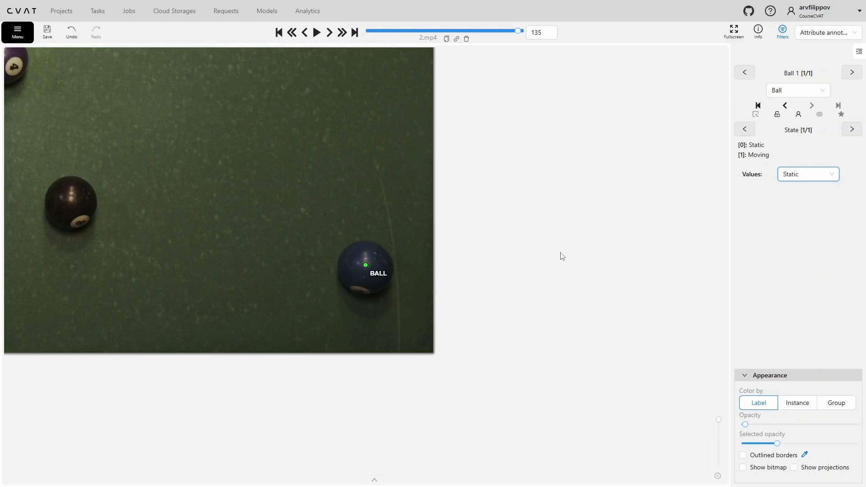
# Advance from frame 135 to the last frame, 140, checking the blue ball's State attribute
pyautogui.press('f')
pyautogui.press('f')
pyautogui.press('f')
pyautogui.press('f')
pyautogui.press('f')
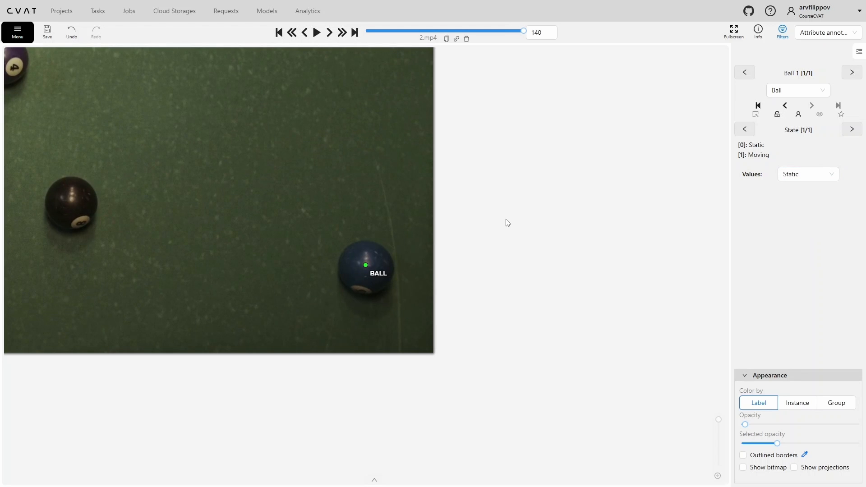
# Return to the first frame and step through the whole video to review the blue ball's State attribute on each frame
pyautogui.click(279, 32)
pyautogui.press('f')
pyautogui.press('f')
pyautogui.press('f')
pyautogui.press('f')
pyautogui.press('f')
pyautogui.press('f')
pyautogui.press('f')
pyautogui.press('f')
pyautogui.press('f')
pyautogui.press('f')
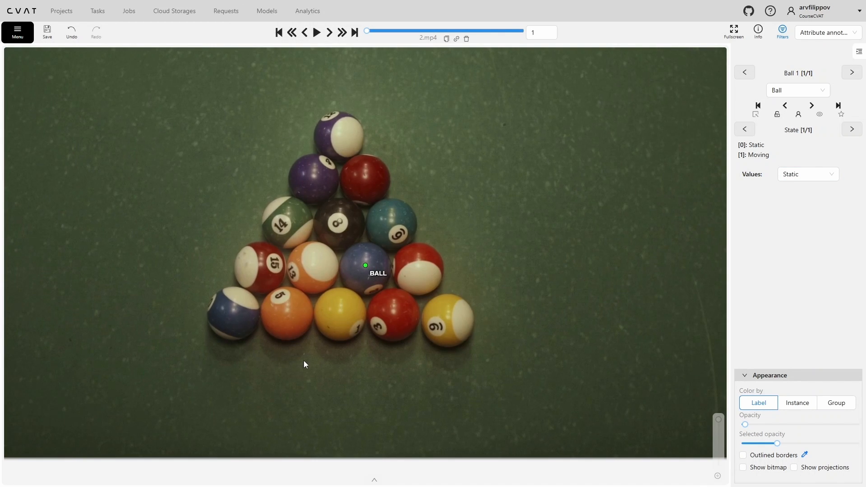
pyautogui.press('f')
pyautogui.press('f')
pyautogui.press('f')
pyautogui.press('f')
pyautogui.press('f')
pyautogui.press('f')
pyautogui.press('f')
pyautogui.press('f')
pyautogui.press('f')
pyautogui.press('f')
pyautogui.press('f')
pyautogui.press('f')
pyautogui.press('f')
pyautogui.press('f')
pyautogui.press('f')
pyautogui.press('f')
pyautogui.press('f')
pyautogui.press('f')
pyautogui.press('f')
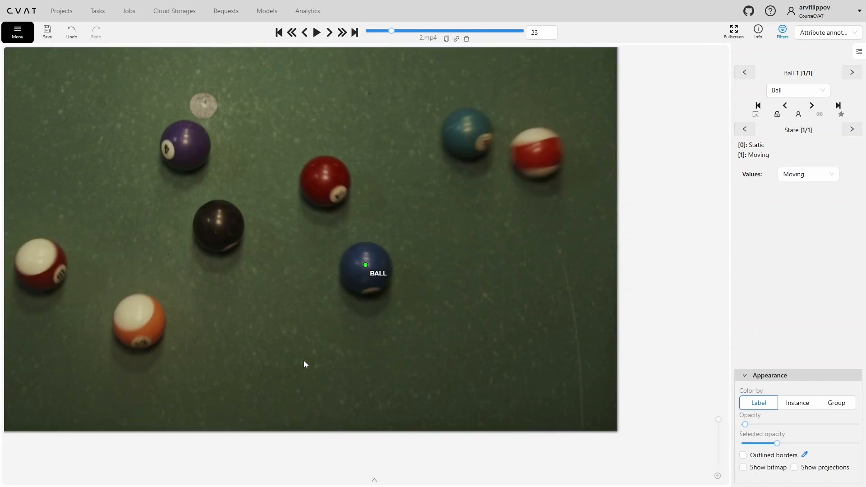
pyautogui.press('f')
pyautogui.press('f')
pyautogui.press('f')
pyautogui.press('f')
pyautogui.press('f')
pyautogui.press('f')
pyautogui.press('f')
pyautogui.press('f')
pyautogui.press('f')
pyautogui.press('f')
pyautogui.press('f')
pyautogui.press('f')
pyautogui.press('f')
pyautogui.press('f')
pyautogui.press('f')
pyautogui.press('f')
pyautogui.press('f')
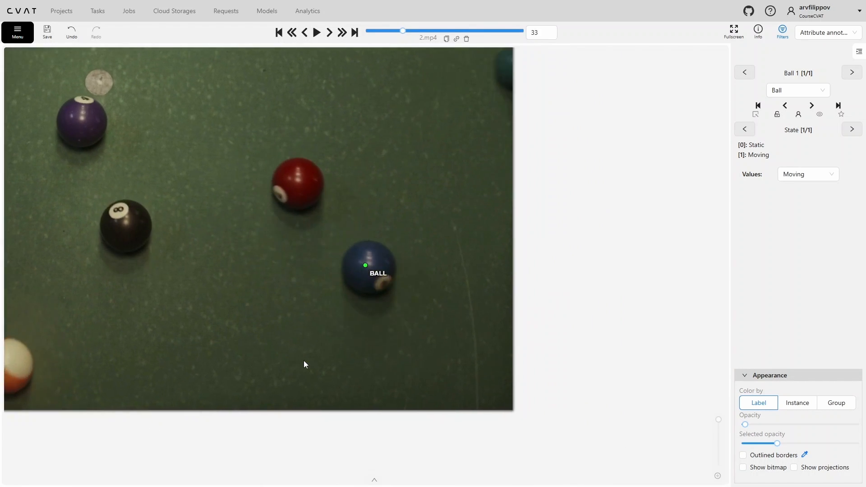
pyautogui.press('f')
pyautogui.press('f')
pyautogui.press('f')
pyautogui.press('f')
pyautogui.press('f')
pyautogui.press('f')
pyautogui.press('f')
pyautogui.press('f')
pyautogui.press('f')
pyautogui.press('f')
pyautogui.press('f')
pyautogui.press('f')
pyautogui.press('f')
pyautogui.press('f')
pyautogui.press('f')
pyautogui.press('f')
pyautogui.press('f')
pyautogui.press('f')
pyautogui.press('f')
pyautogui.press('f')
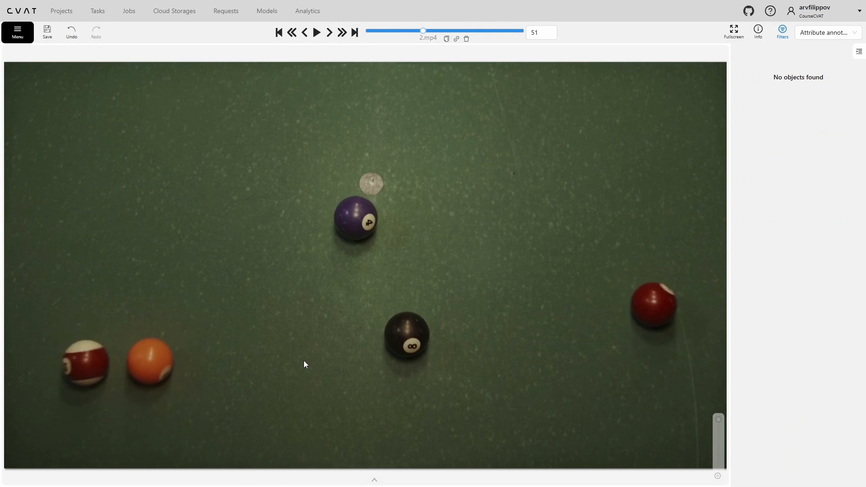
pyautogui.press('f')
pyautogui.press('f')
pyautogui.press('f')
pyautogui.press('f')
pyautogui.press('f')
pyautogui.press('f')
pyautogui.press('f')
pyautogui.press('f')
pyautogui.press('f')
pyautogui.press('f')
pyautogui.press('f')
pyautogui.press('f')
pyautogui.press('f')
pyautogui.press('f')
pyautogui.press('f')
pyautogui.press('f')
pyautogui.press('f')
pyautogui.press('f')
pyautogui.press('f')
pyautogui.press('f')
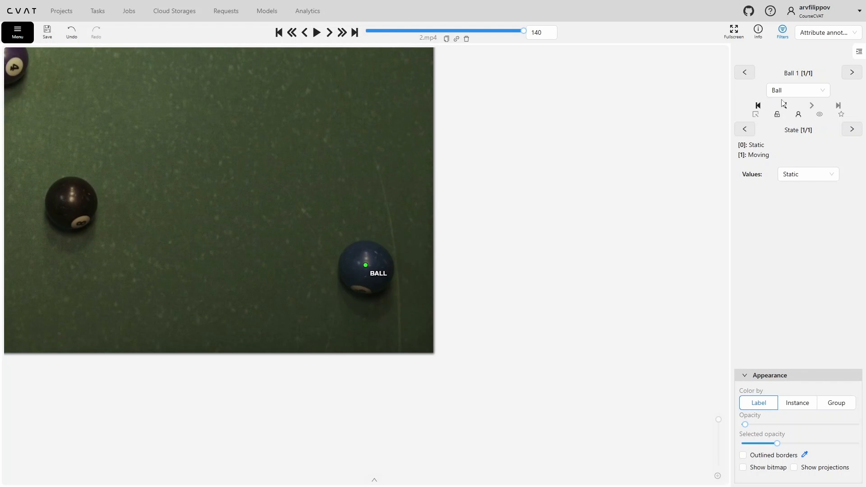
# Switch from the Attribute annotation workspace back to the Standard workspace
pyautogui.click(834, 33)
pyautogui.click(814, 51)
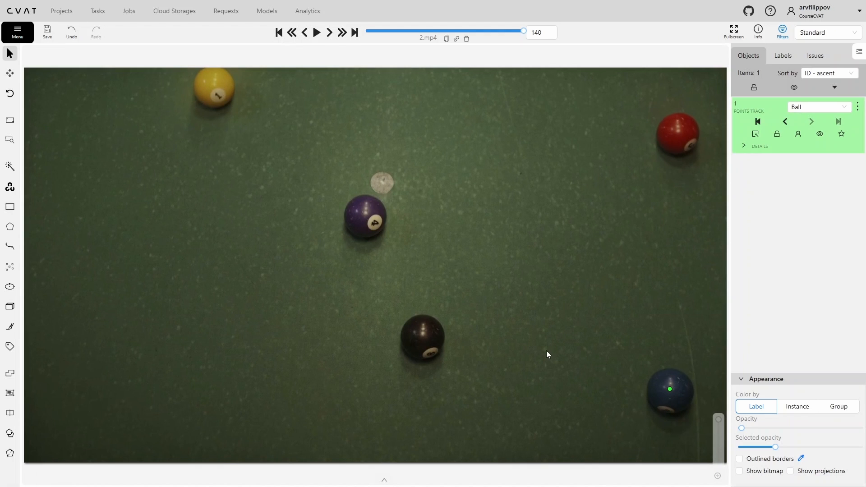